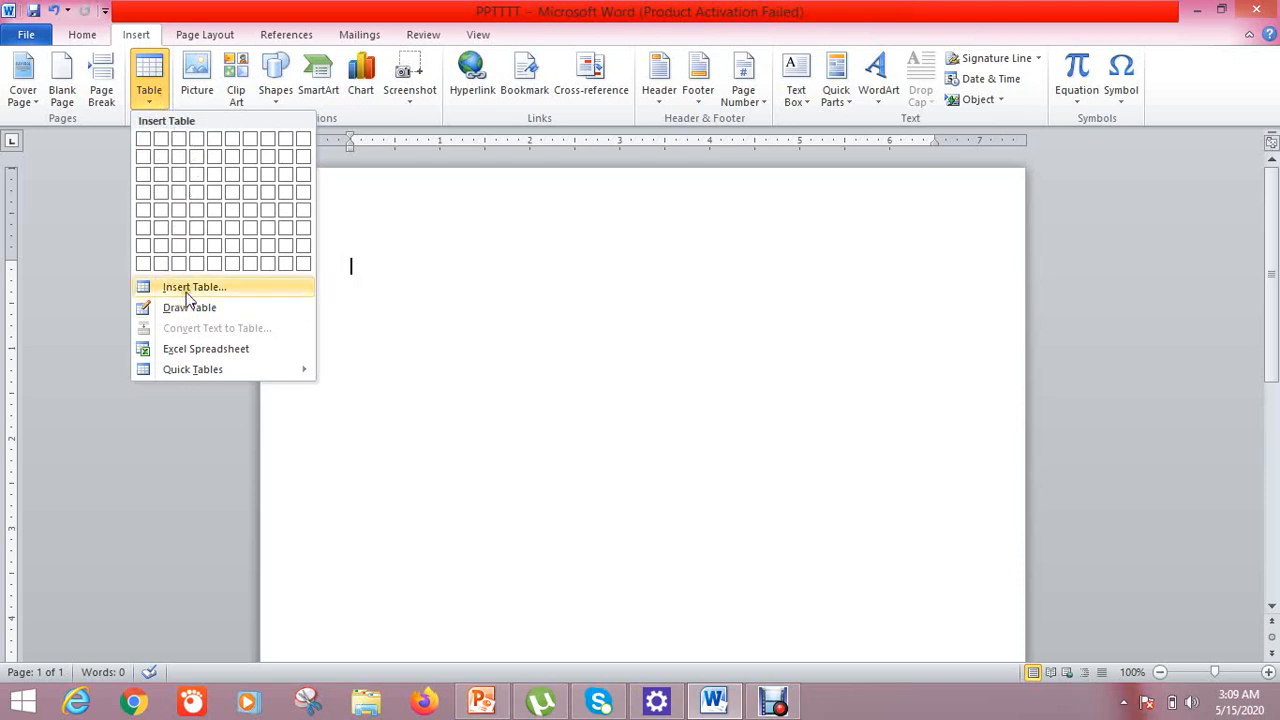
pyautogui.click(186, 290)
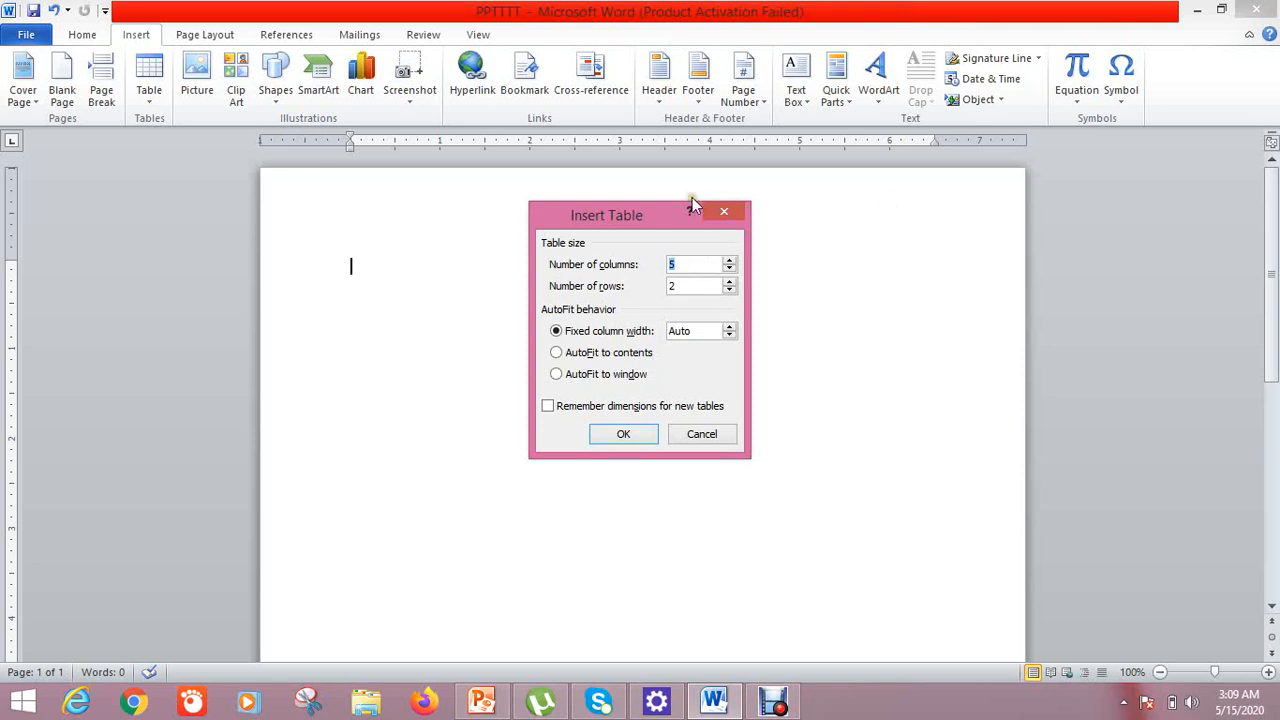
pyautogui.click(724, 214)
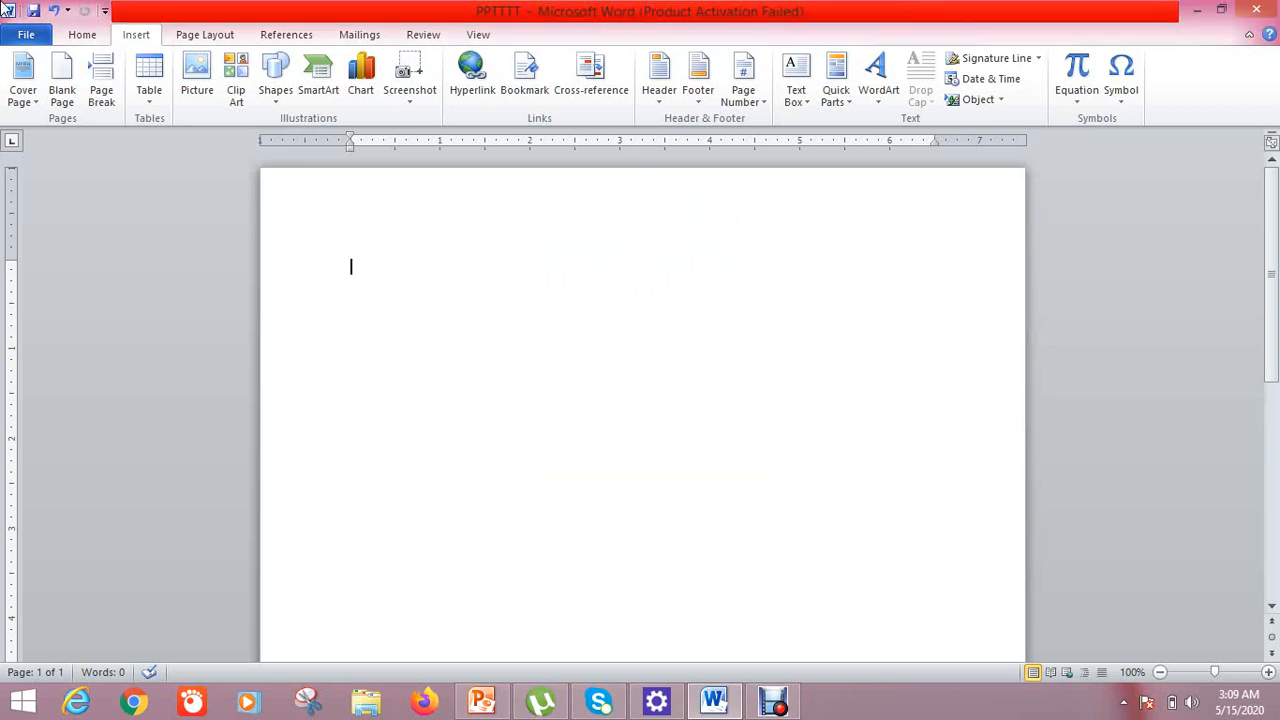
pyautogui.click(147, 102)
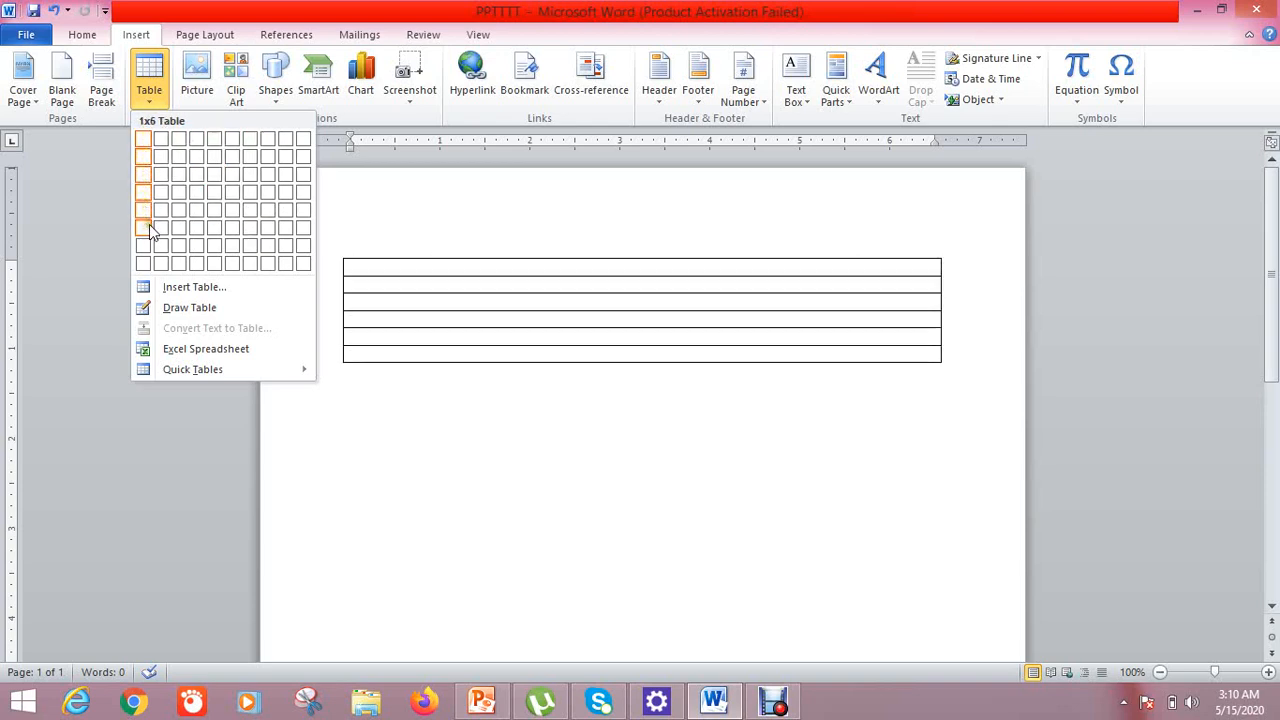
# Create a table with 7 columns and 8 rows through the Insert Table dialog
pyautogui.click(236, 287)
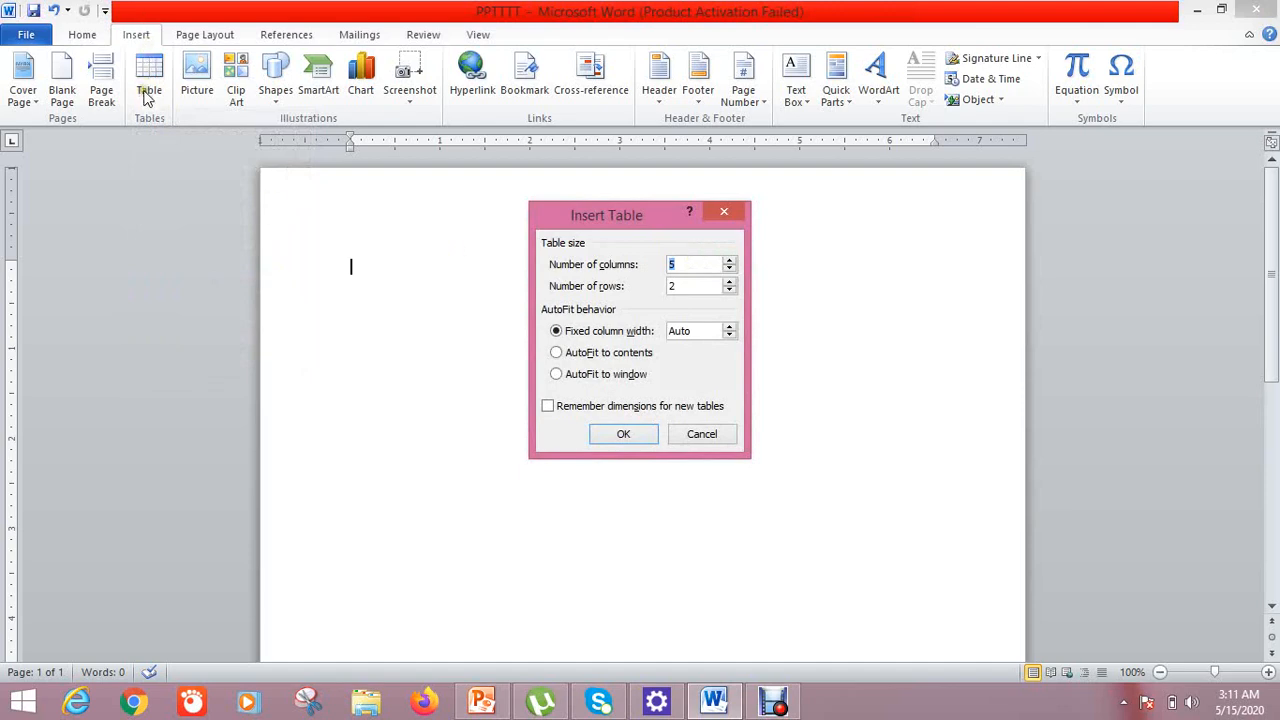
pyautogui.click(717, 217)
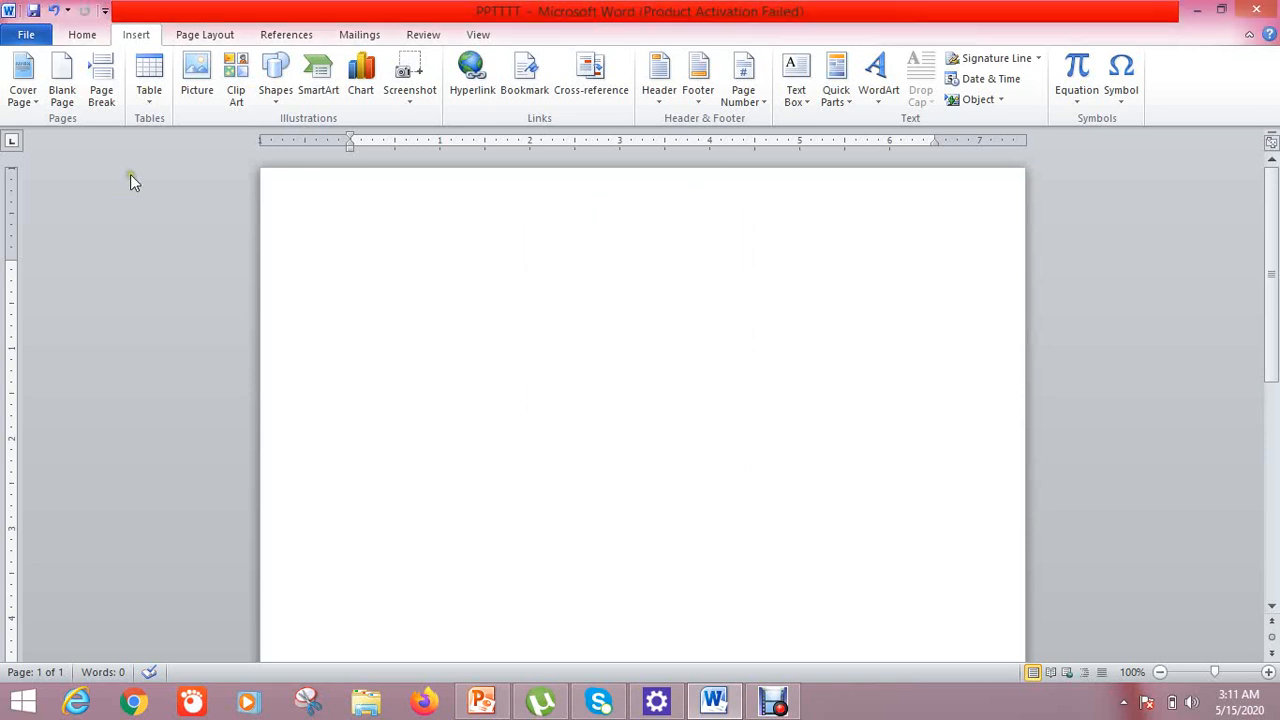
pyautogui.click(149, 100)
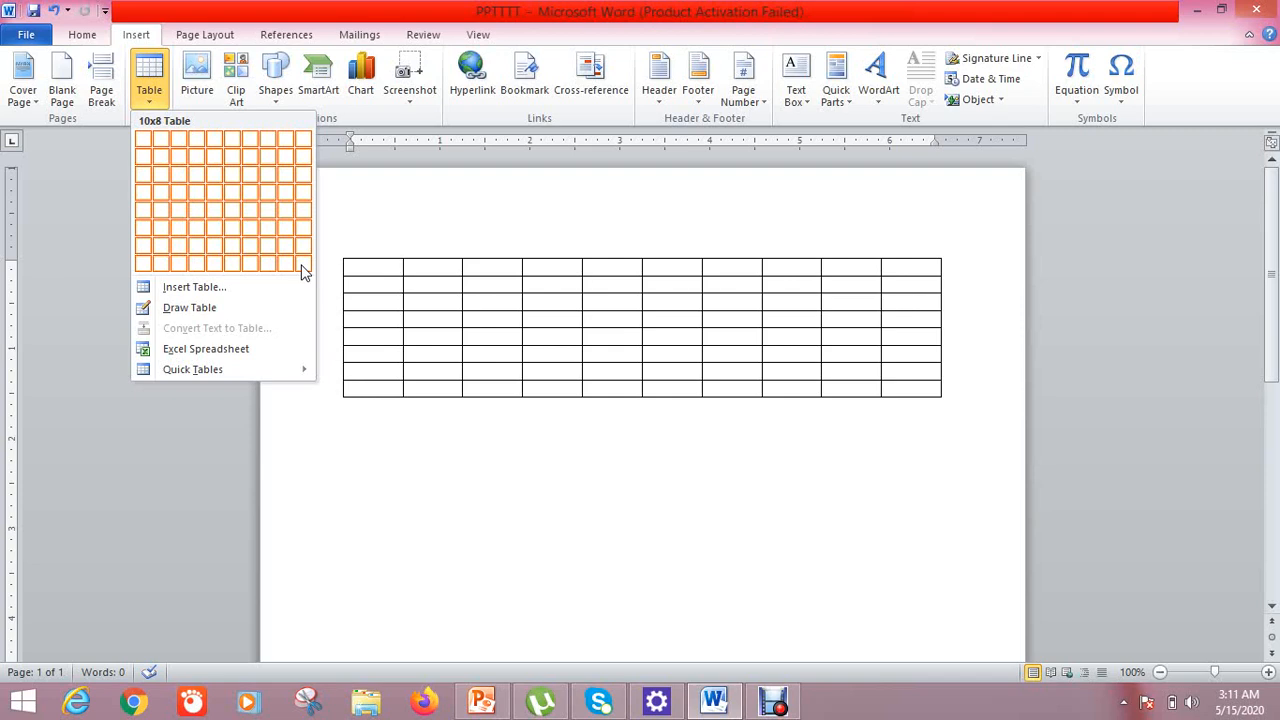
pyautogui.click(246, 287)
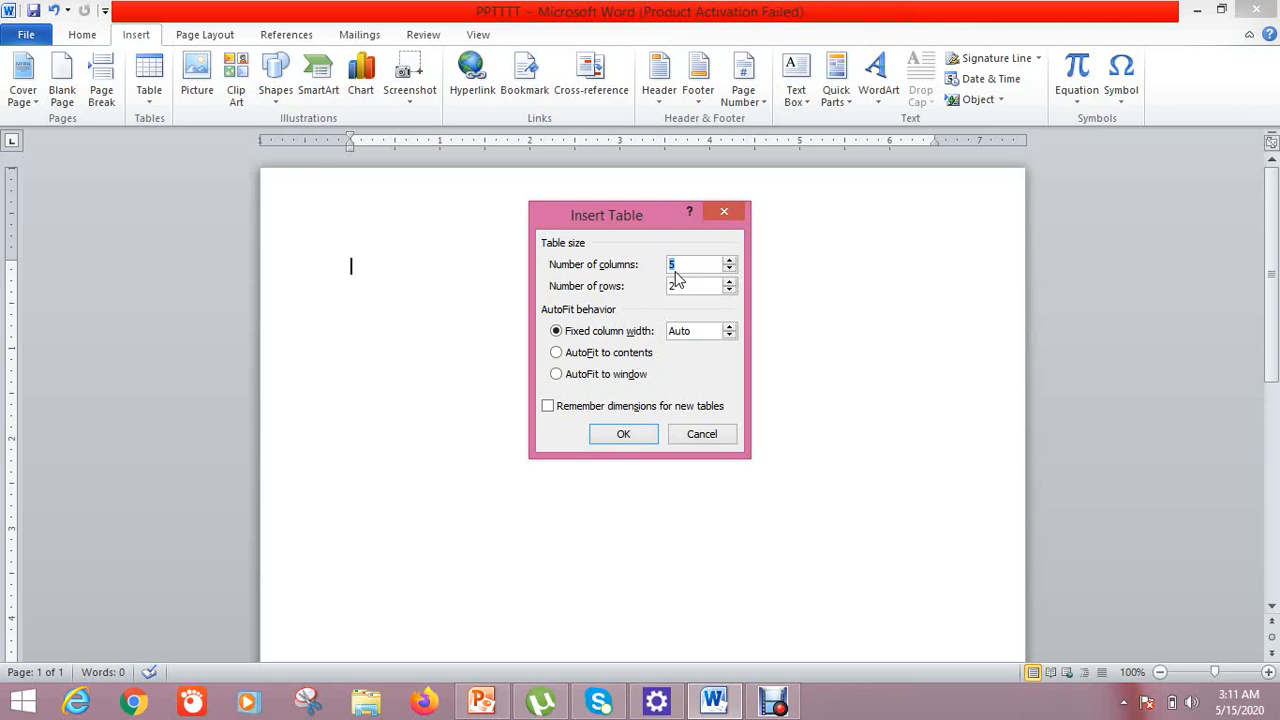
pyautogui.press('BackSpace')
pyautogui.write('7')
pyautogui.click(691, 285)
pyautogui.press('BackSpace')
pyautogui.write('8')
pyautogui.click(623, 434)
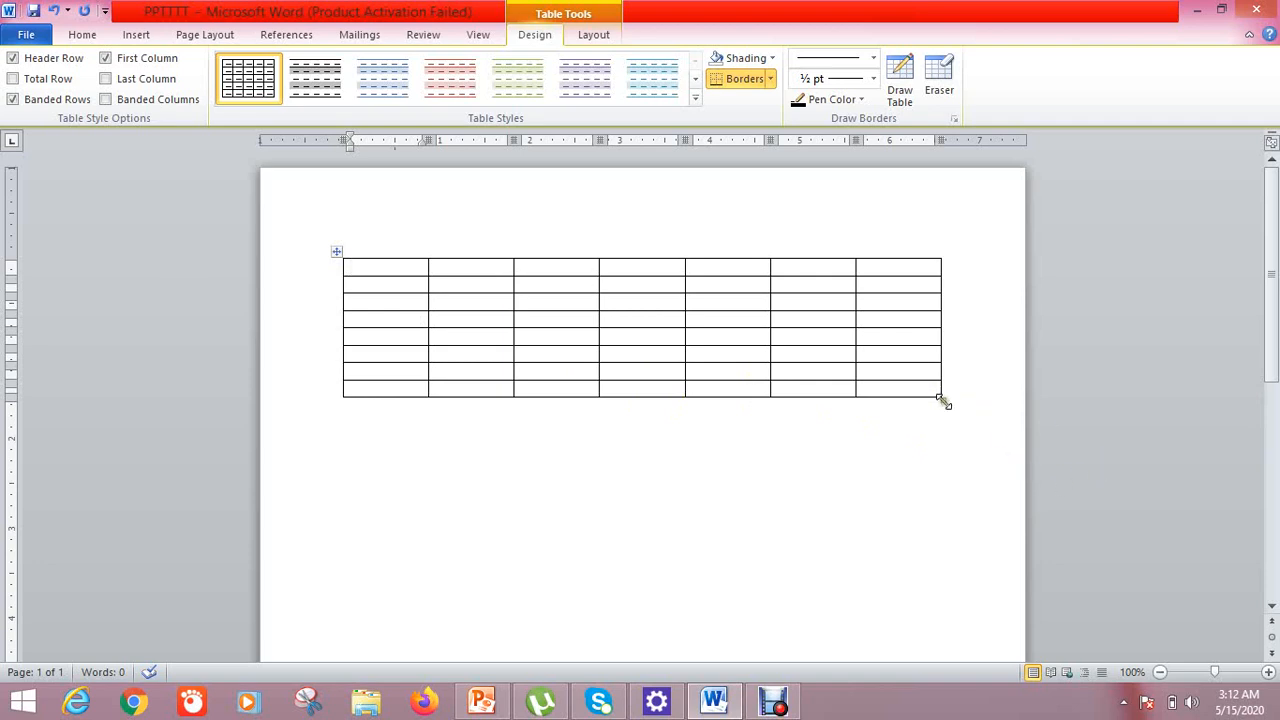
# Drag the table's bottom-right corner to widen the columns and heighten the rows
pyautogui.moveTo(943, 400)
pyautogui.mouseDown()
pyautogui.moveTo(963, 423)
pyautogui.moveTo(947, 404)
pyautogui.mouseUp()
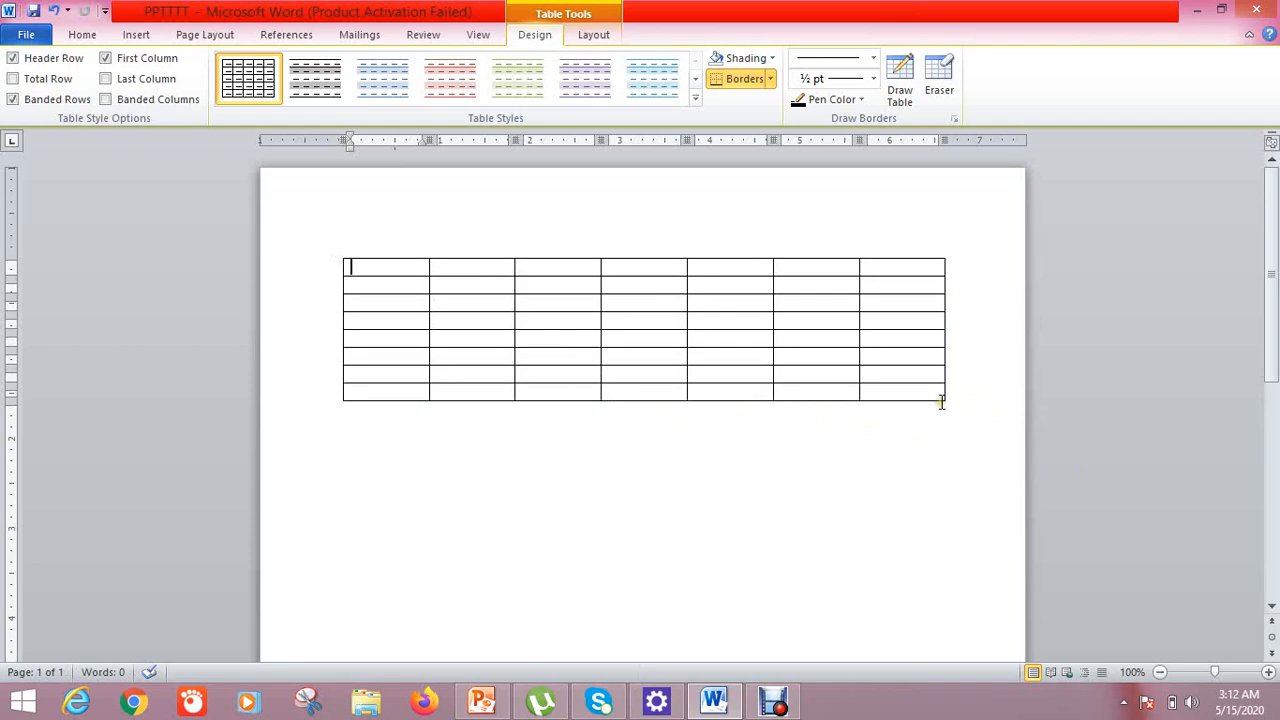
pyautogui.click(941, 401)
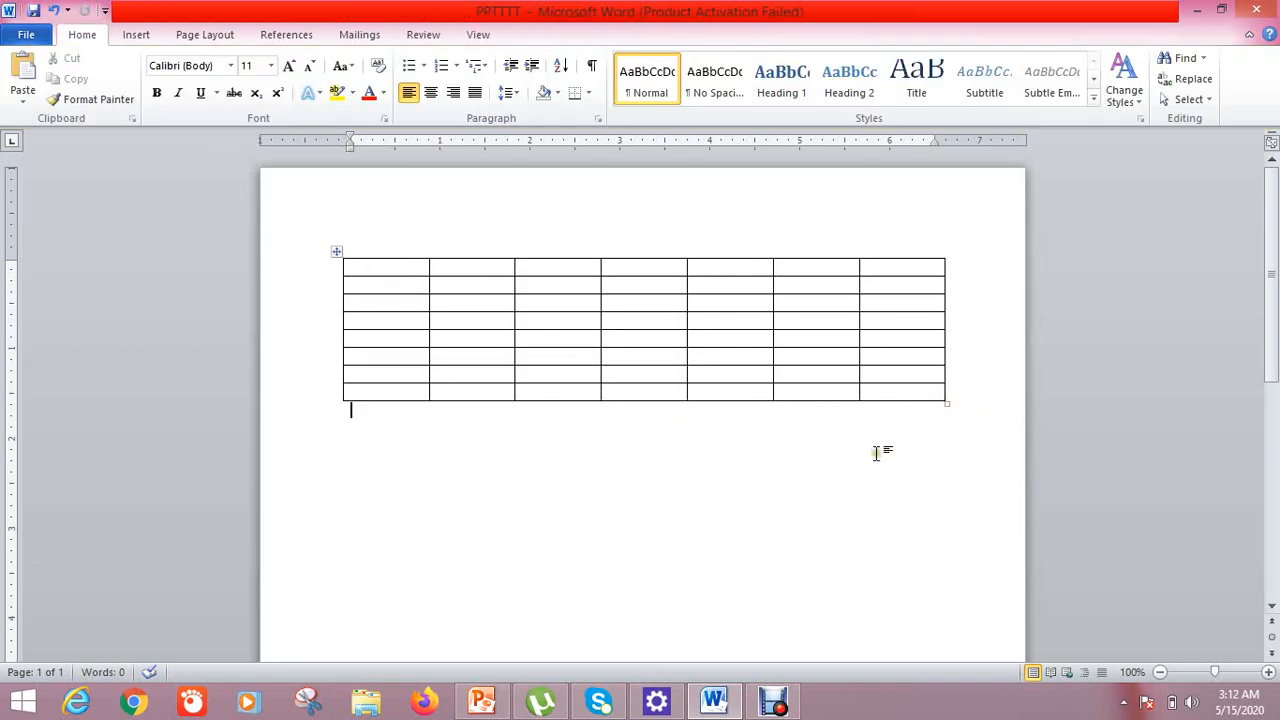
pyautogui.moveTo(946, 405); pyautogui.dragTo(970, 557)
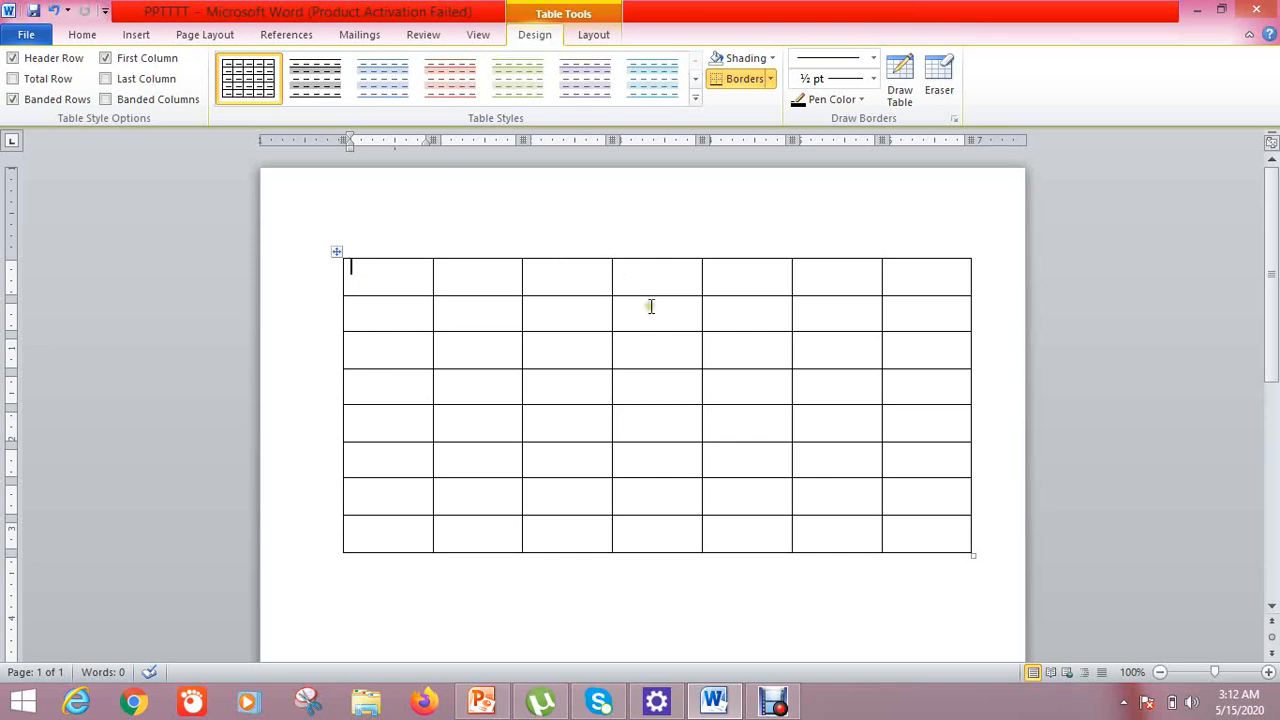
# Type the headings Name, Class, Subject, Total marks, Percentage, Grade and remarks across the first row
pyautogui.write('name')
pyautogui.write('Name')
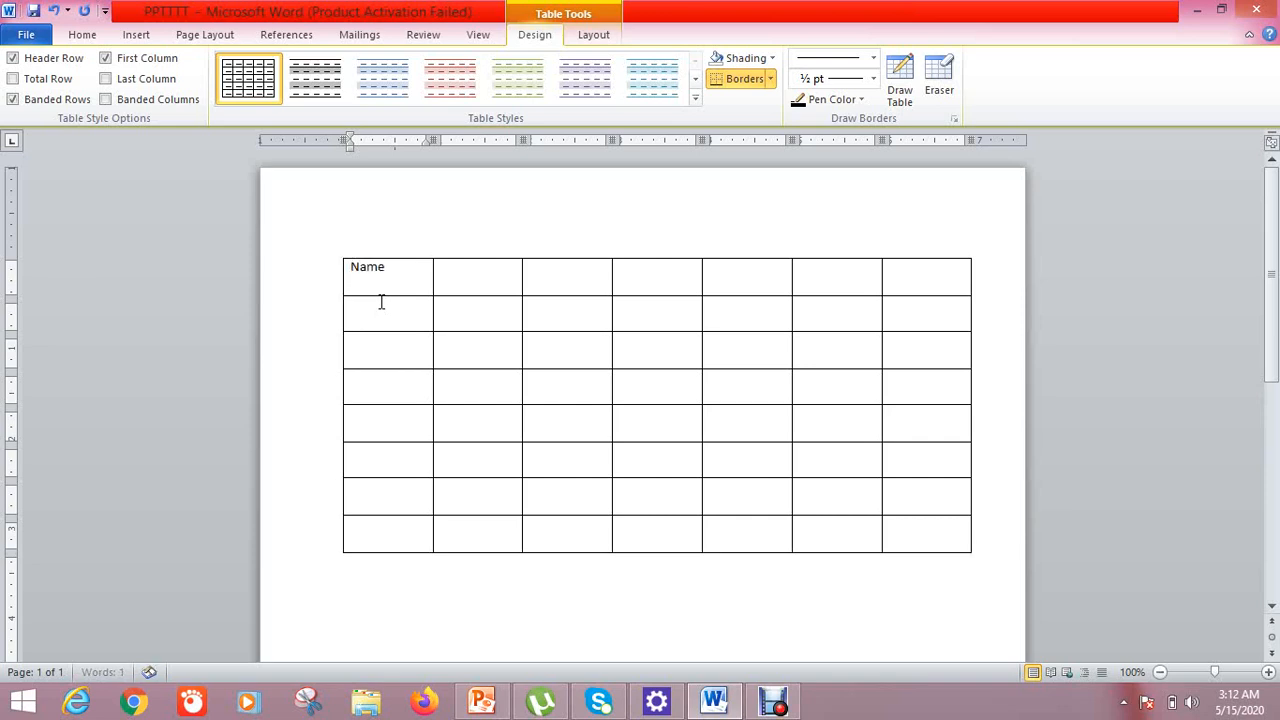
pyautogui.press('Tab')
pyautogui.write('class')
pyautogui.press('Tab')
pyautogui.write('subject')
pyautogui.press('Tab')
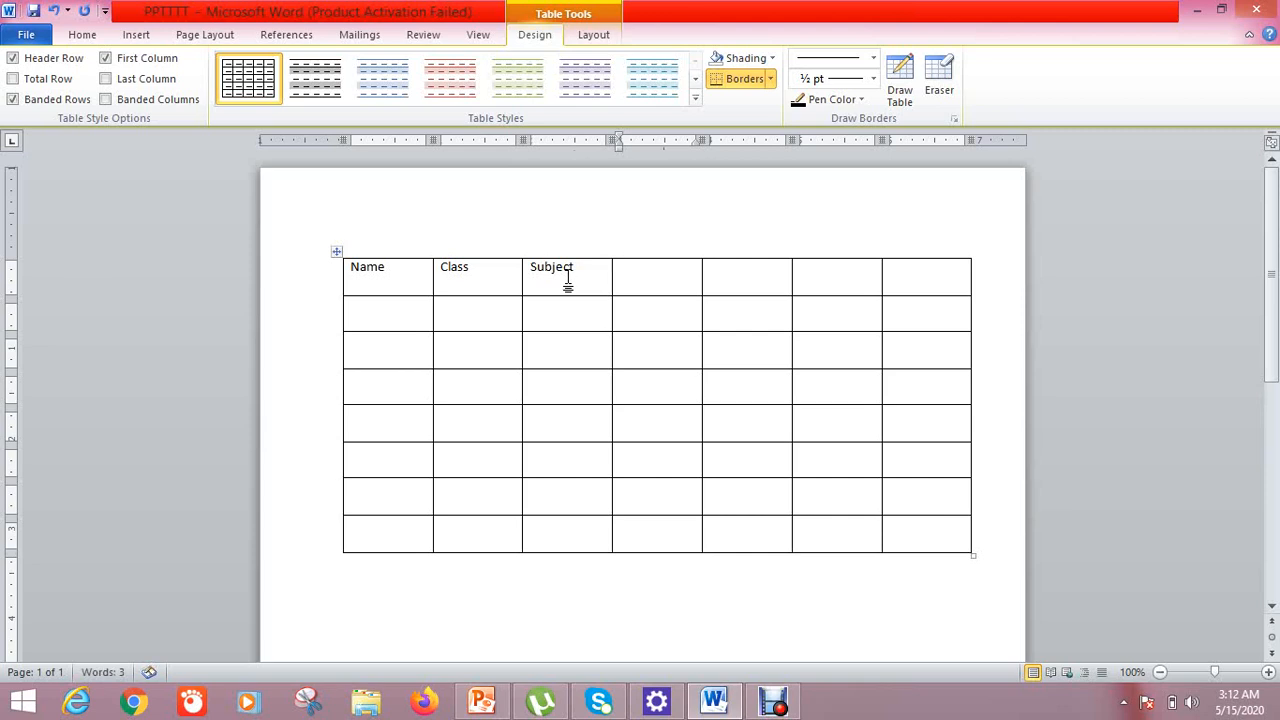
pyautogui.write('total marks')
pyautogui.press('Tab')
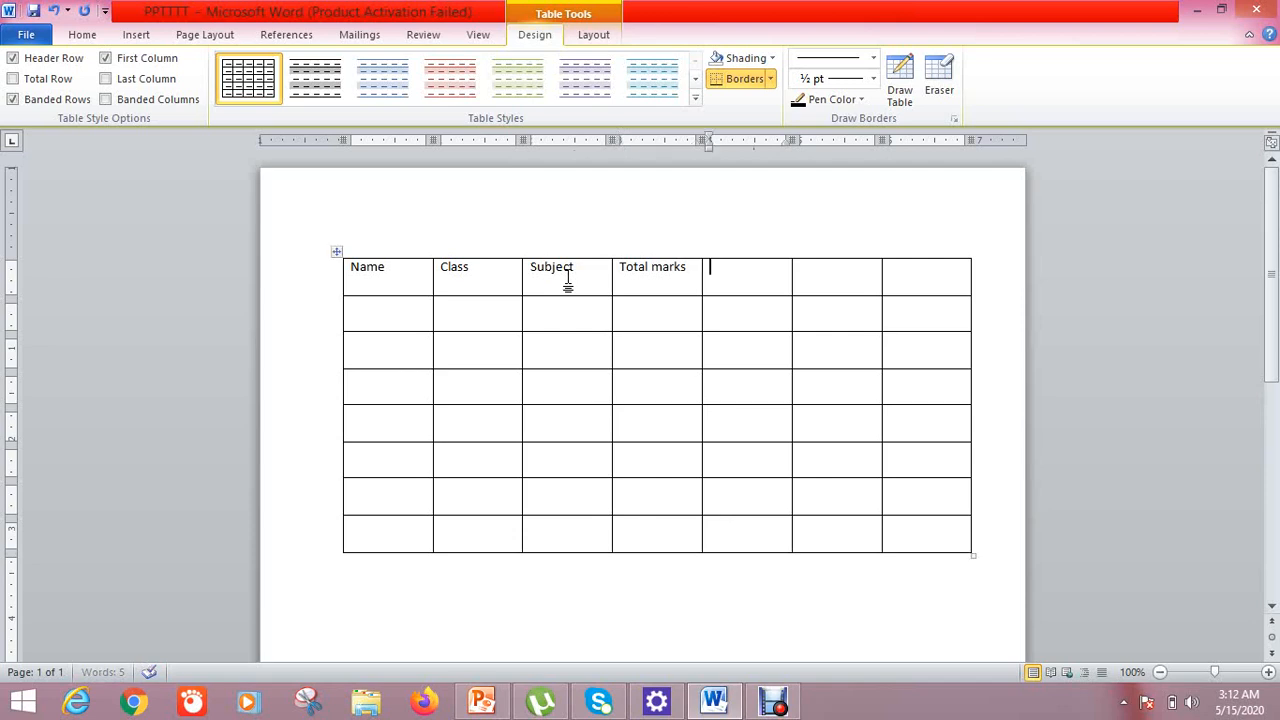
pyautogui.write('percentage')
pyautogui.press('Tab')
pyautogui.write('grade')
pyautogui.press('Tab')
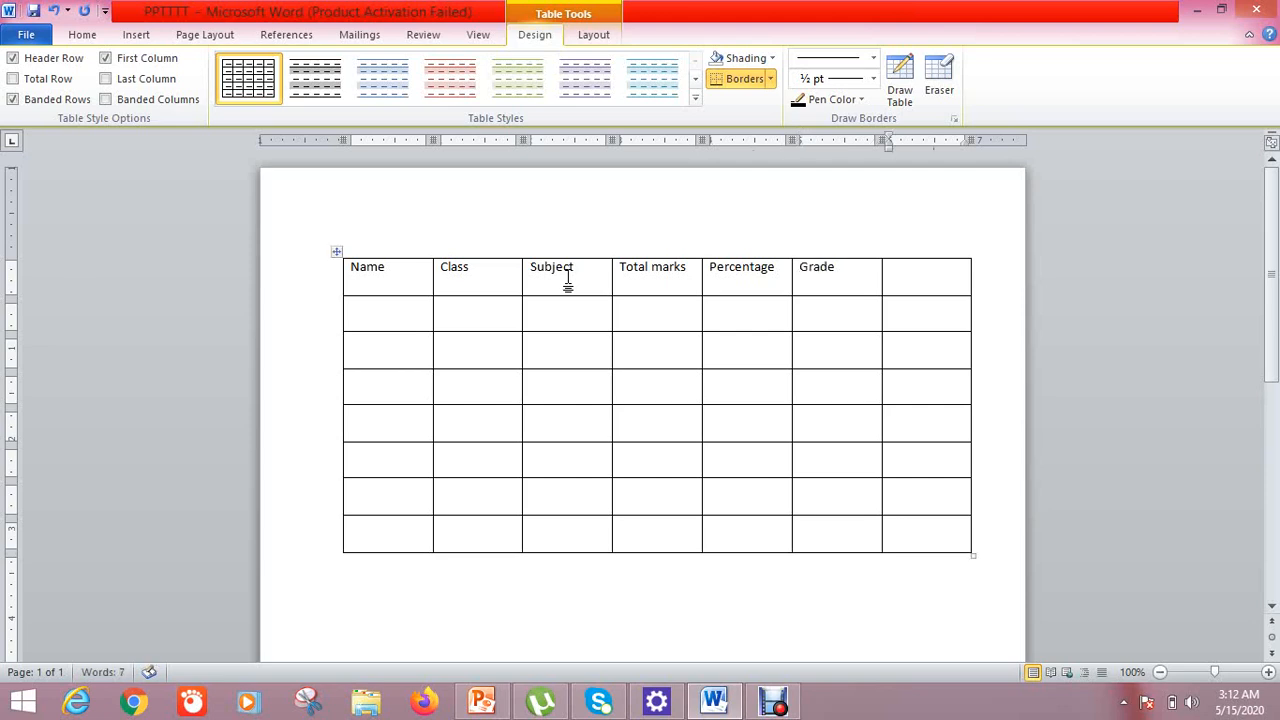
pyautogui.write('remarks')
# Delete the remarks column from the table
pyautogui.moveTo(940, 274); pyautogui.dragTo(926, 545)
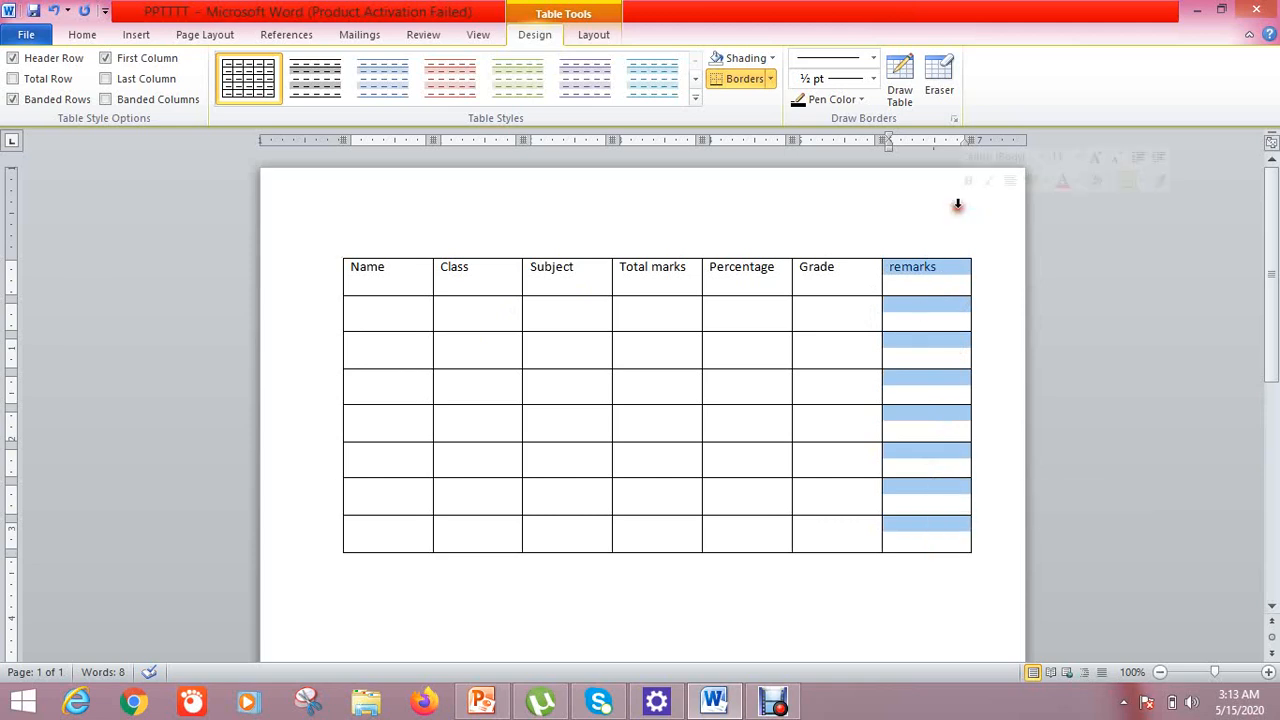
pyautogui.click(942, 290)
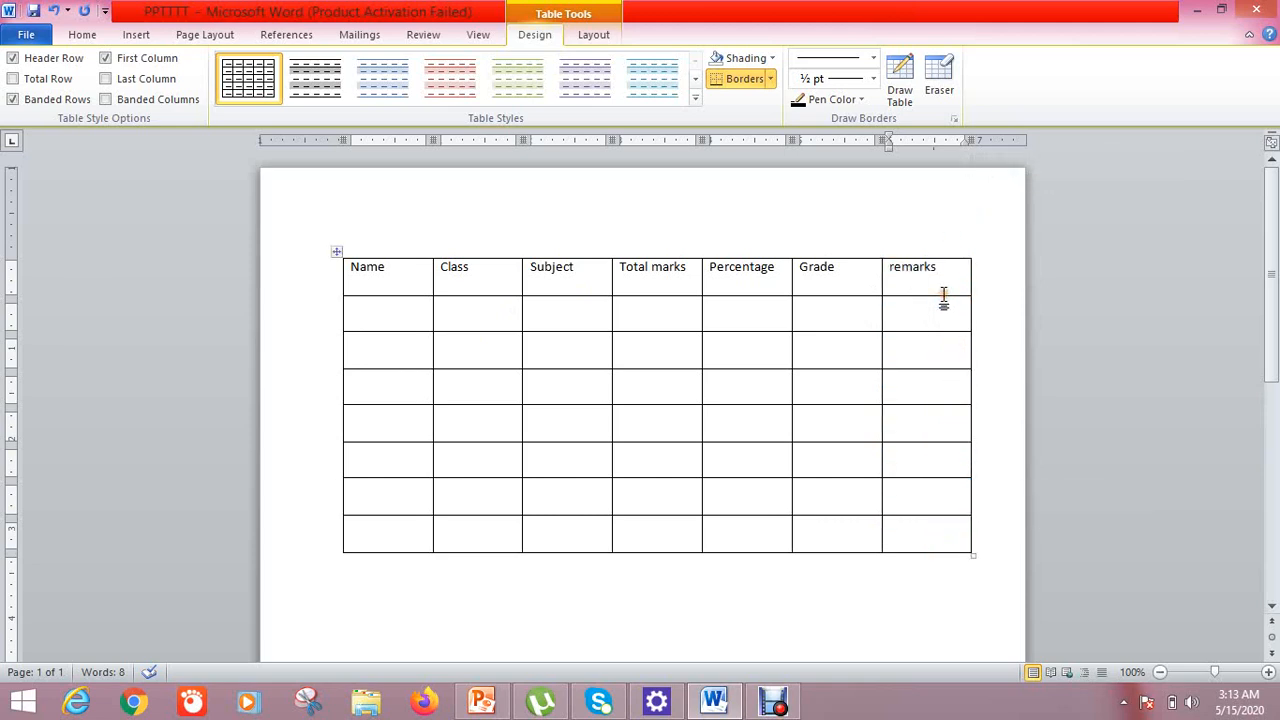
pyautogui.moveTo(941, 283); pyautogui.dragTo(946, 530)
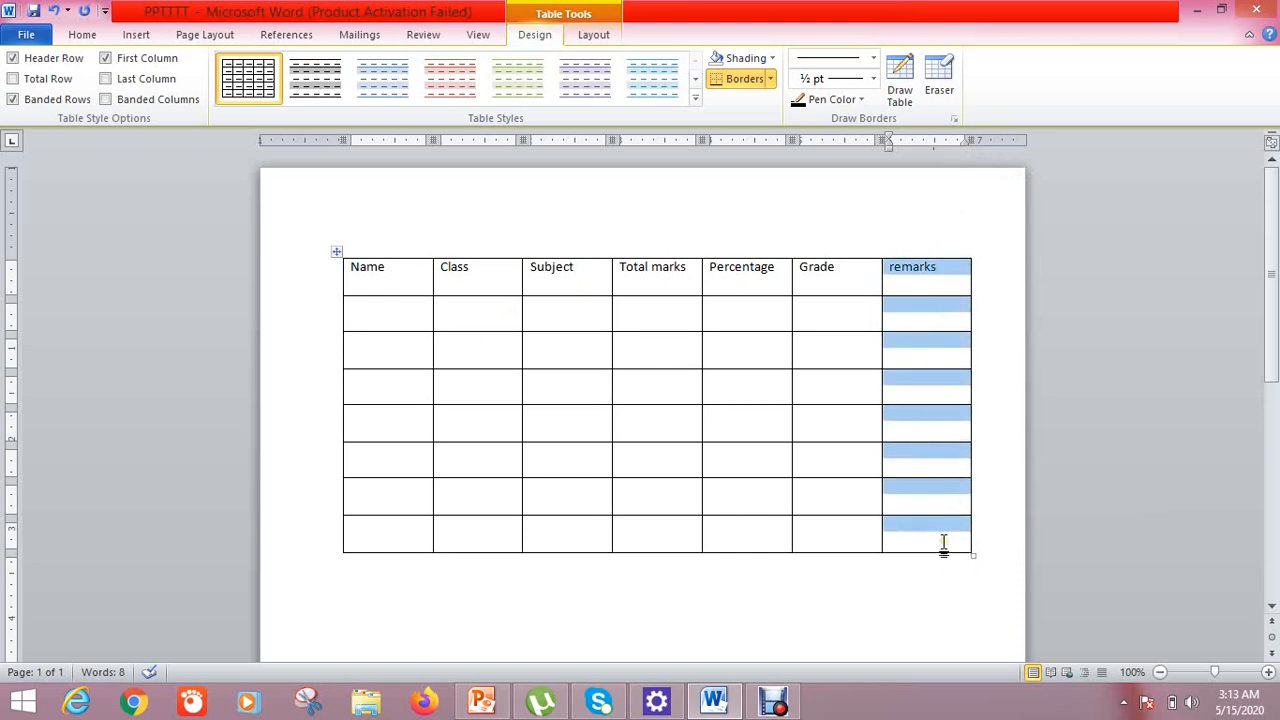
pyautogui.rightClick(943, 541)
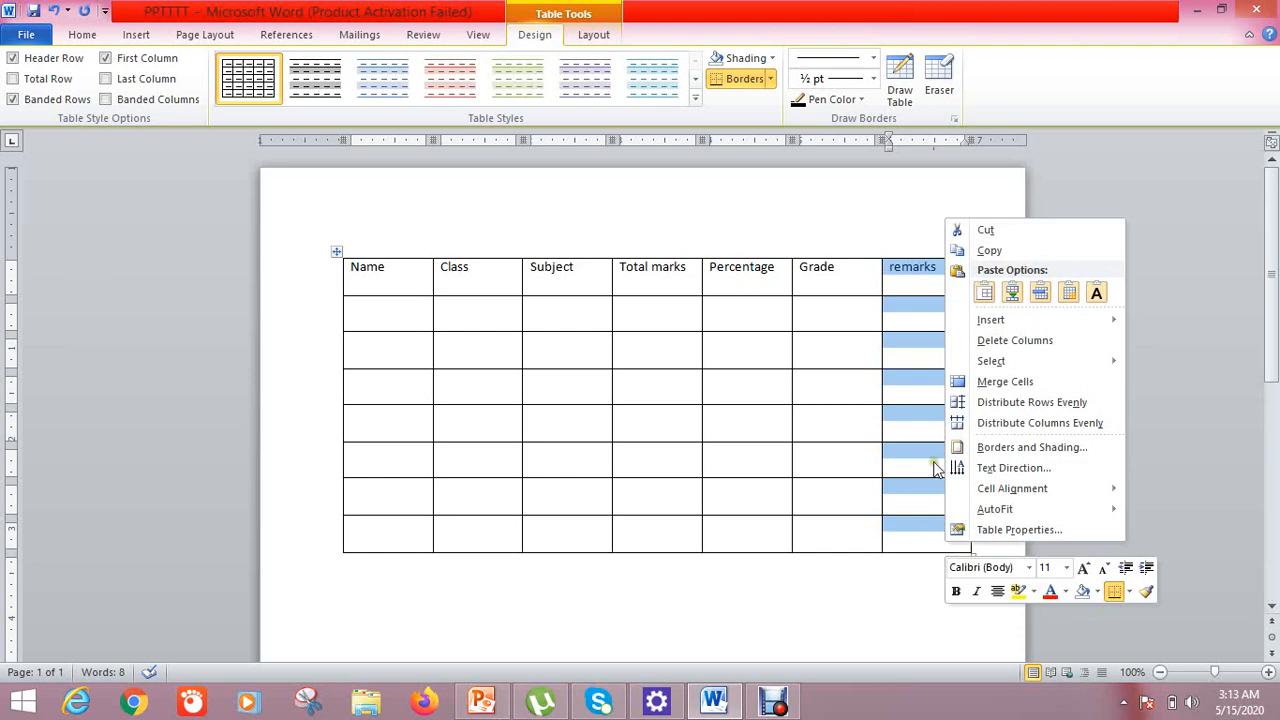
pyautogui.click(987, 346)
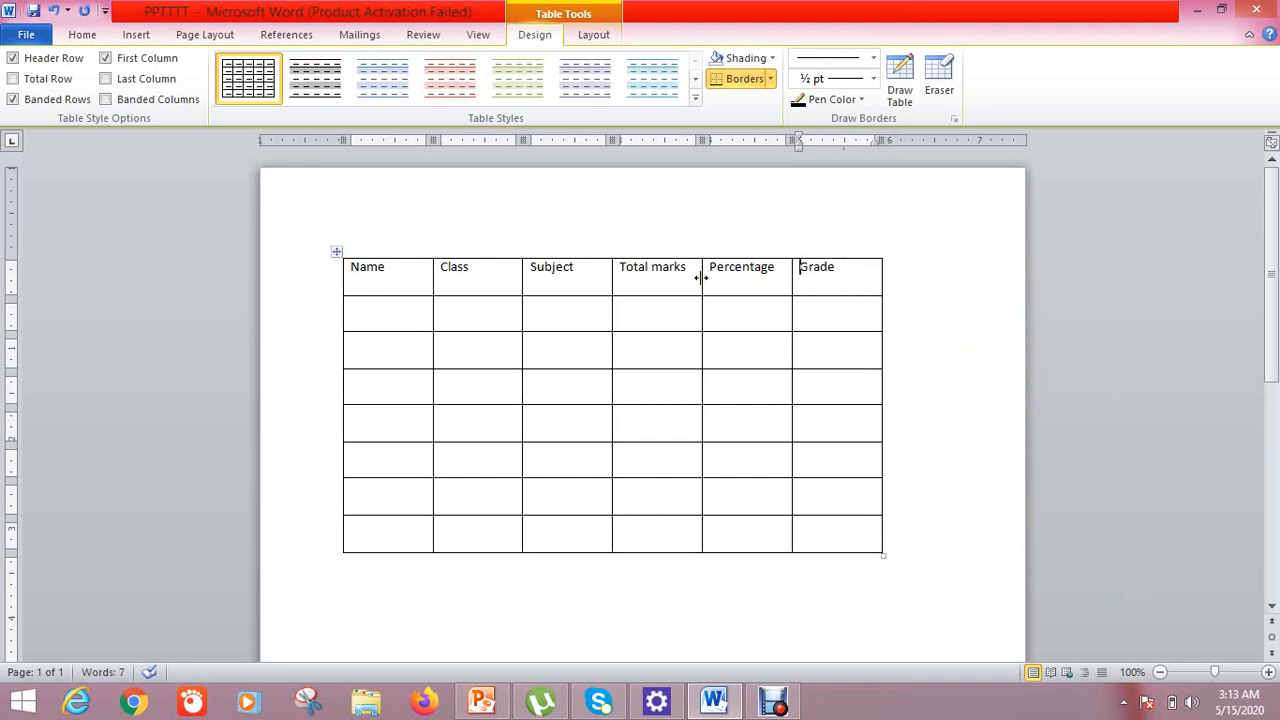
# Add a blank column right of Subject, then delete it again
pyautogui.rightClick(589, 275)
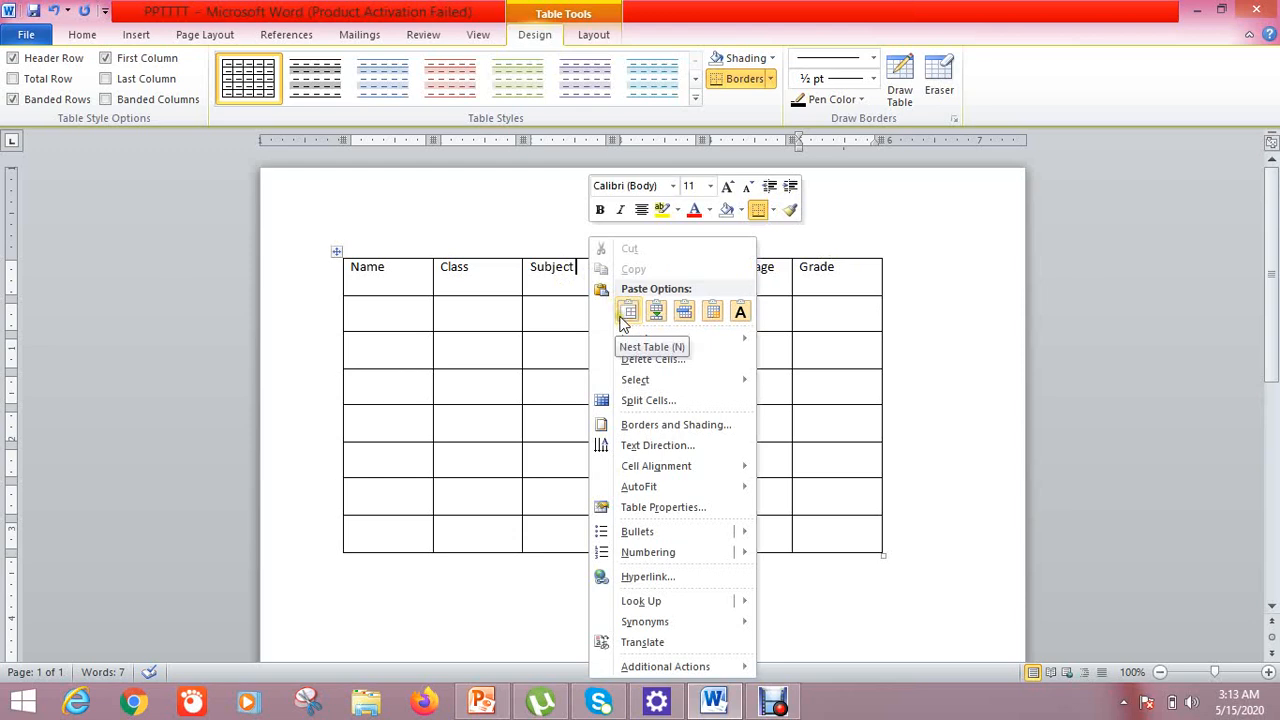
pyautogui.moveTo(617, 337)
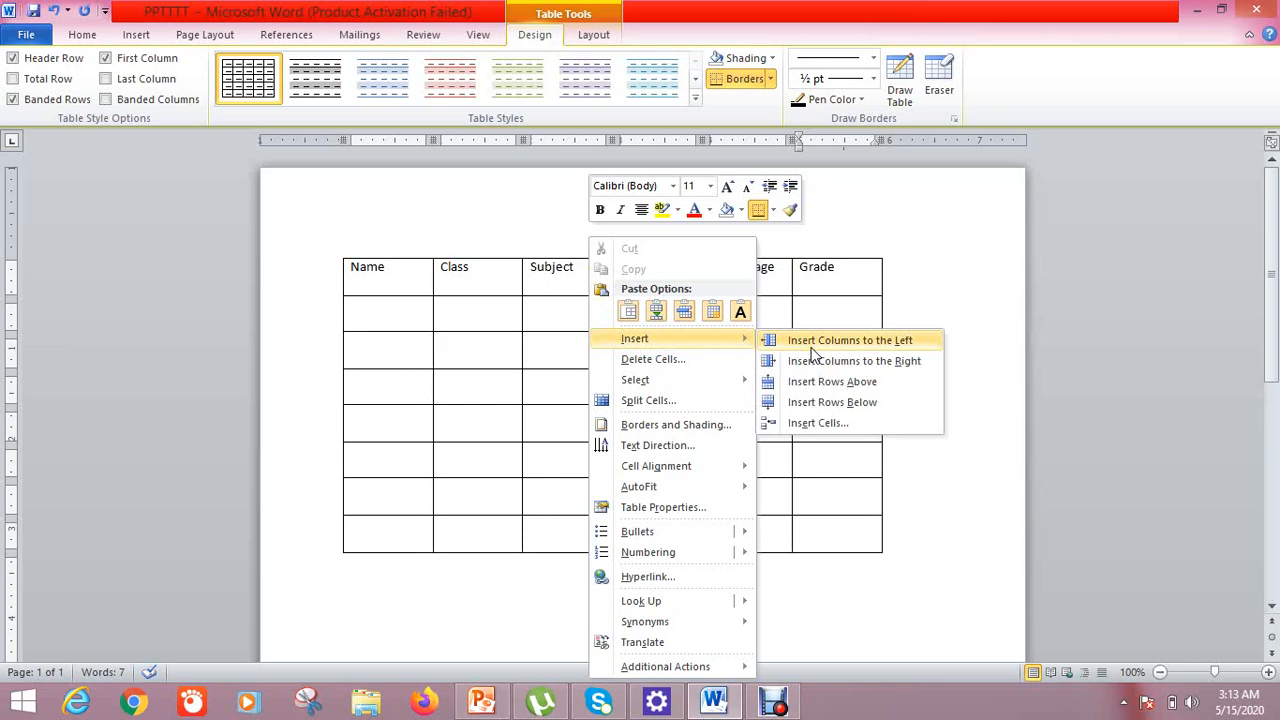
pyautogui.click(810, 361)
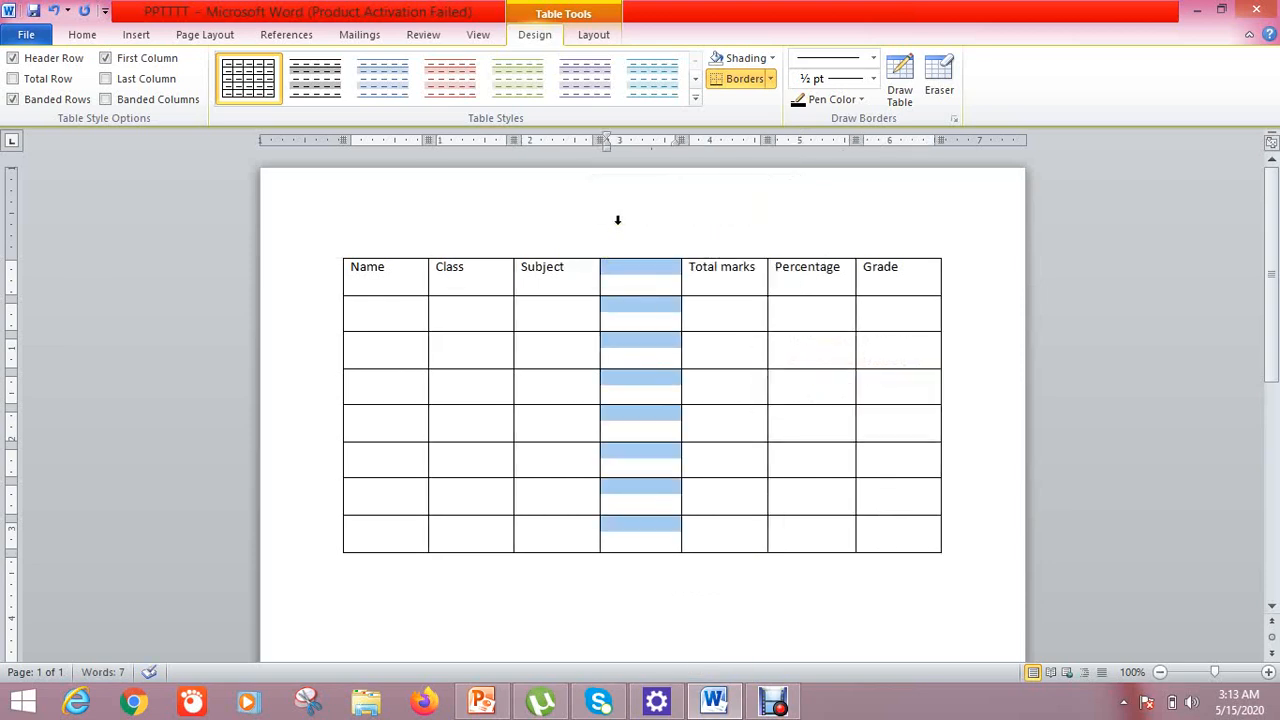
pyautogui.rightClick(621, 279)
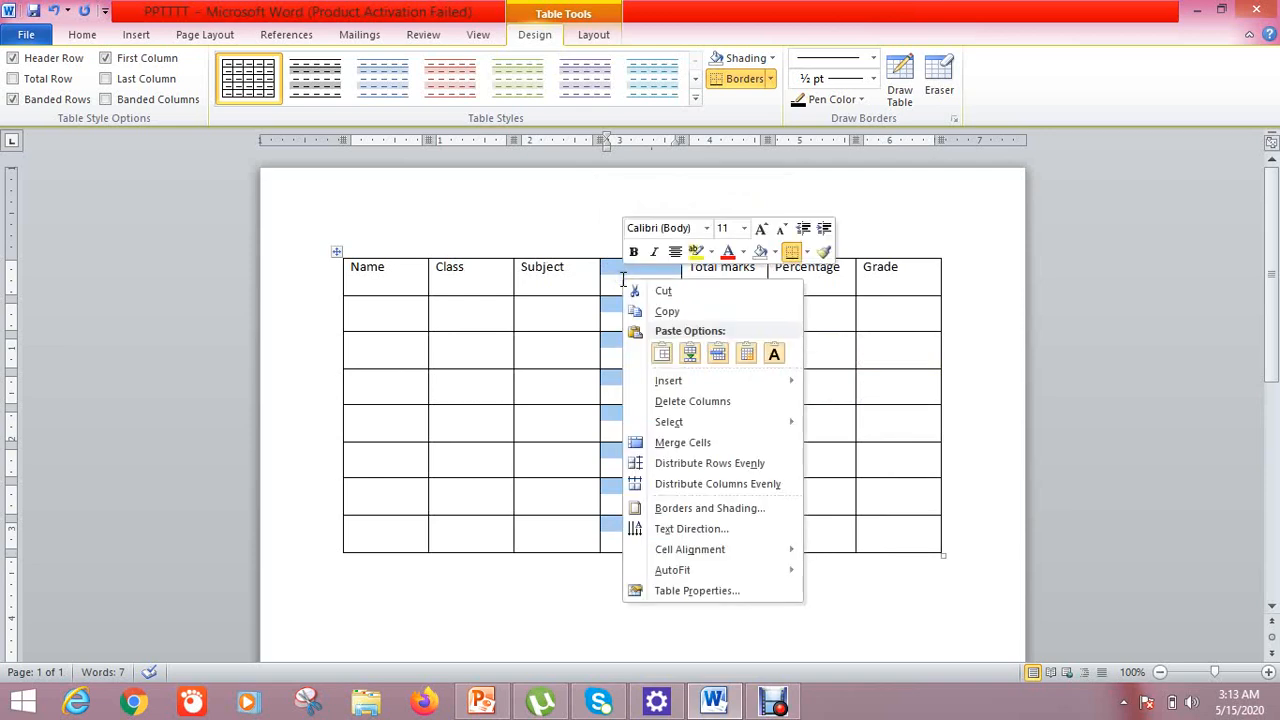
pyautogui.click(689, 404)
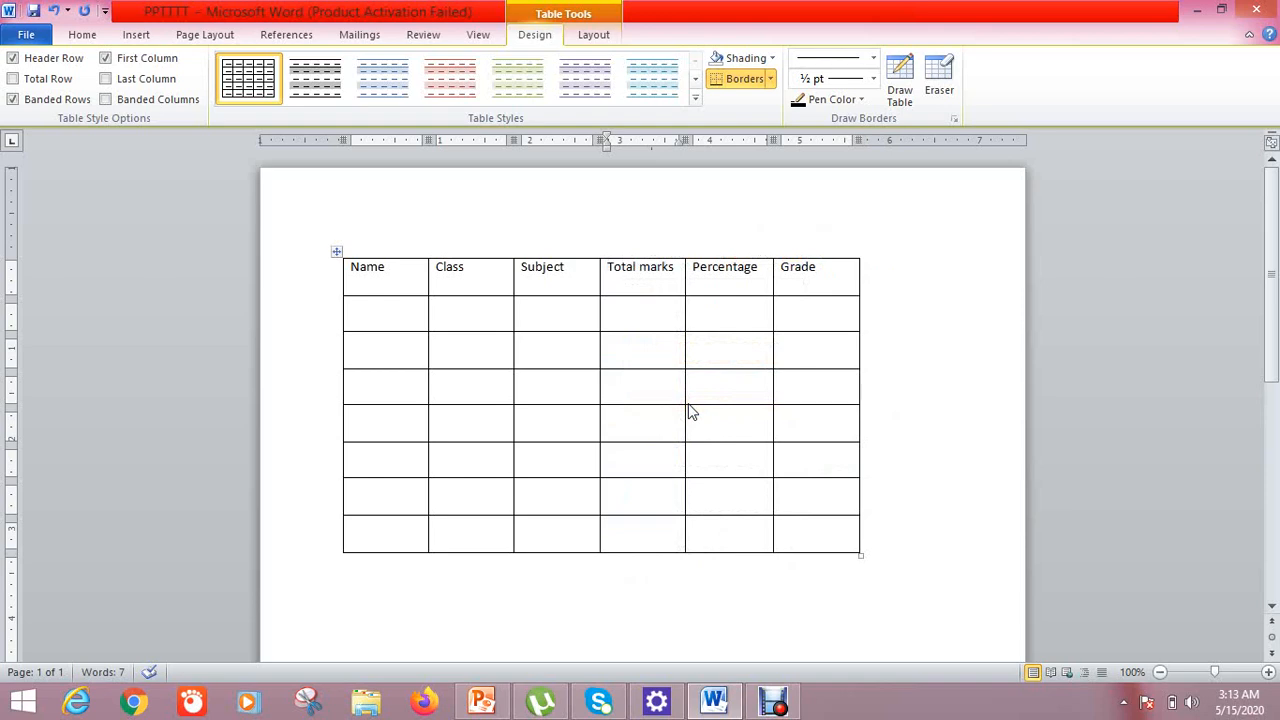
pyautogui.click(398, 313)
pyautogui.rightClick(376, 540)
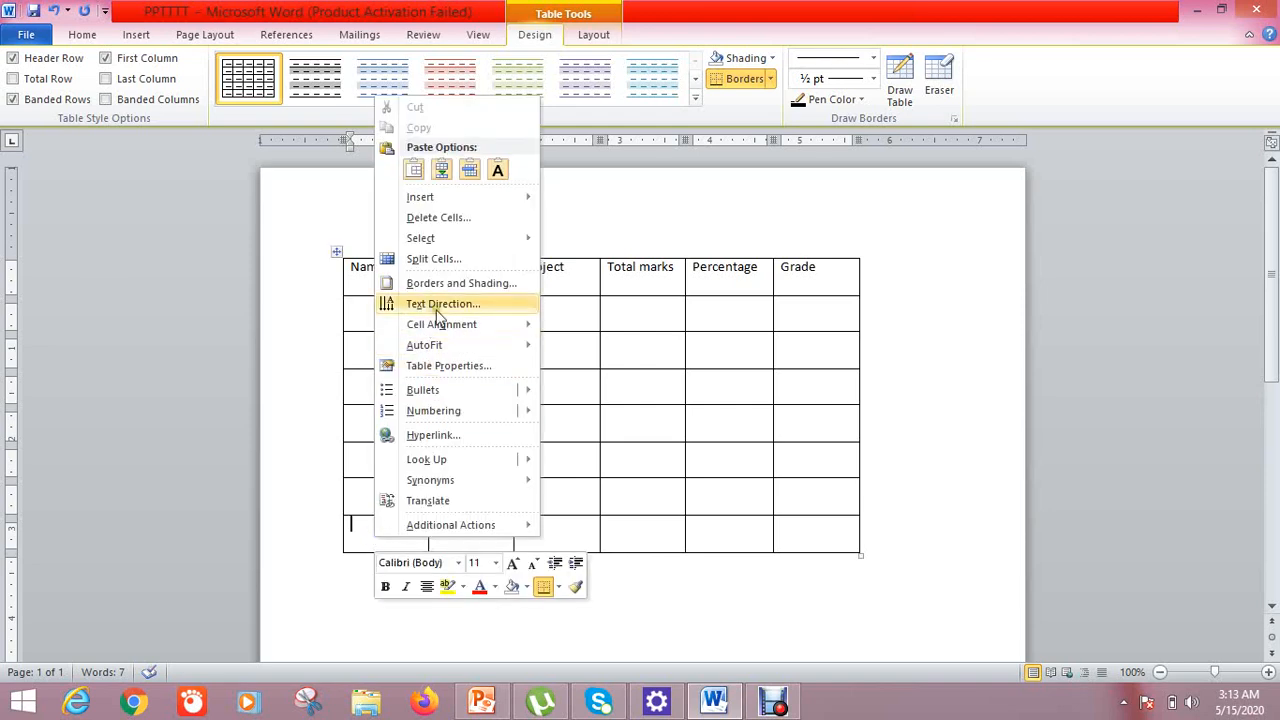
pyautogui.moveTo(460, 193)
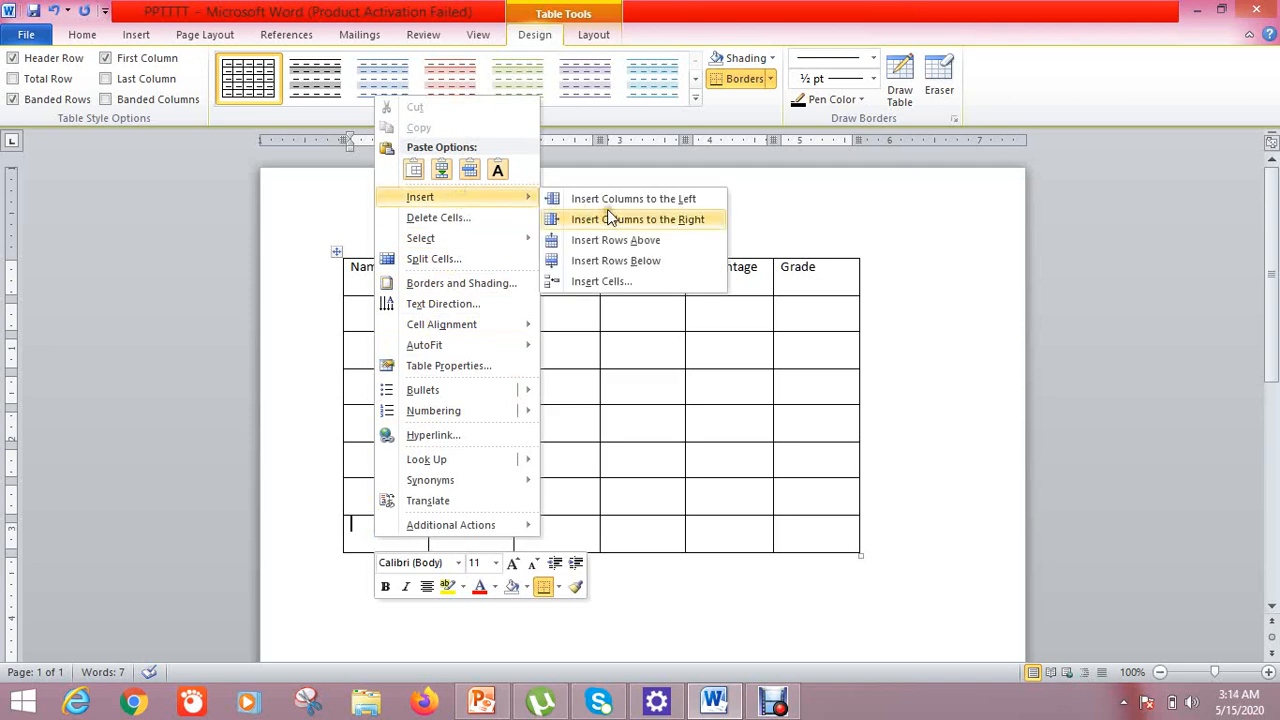
pyautogui.click(604, 266)
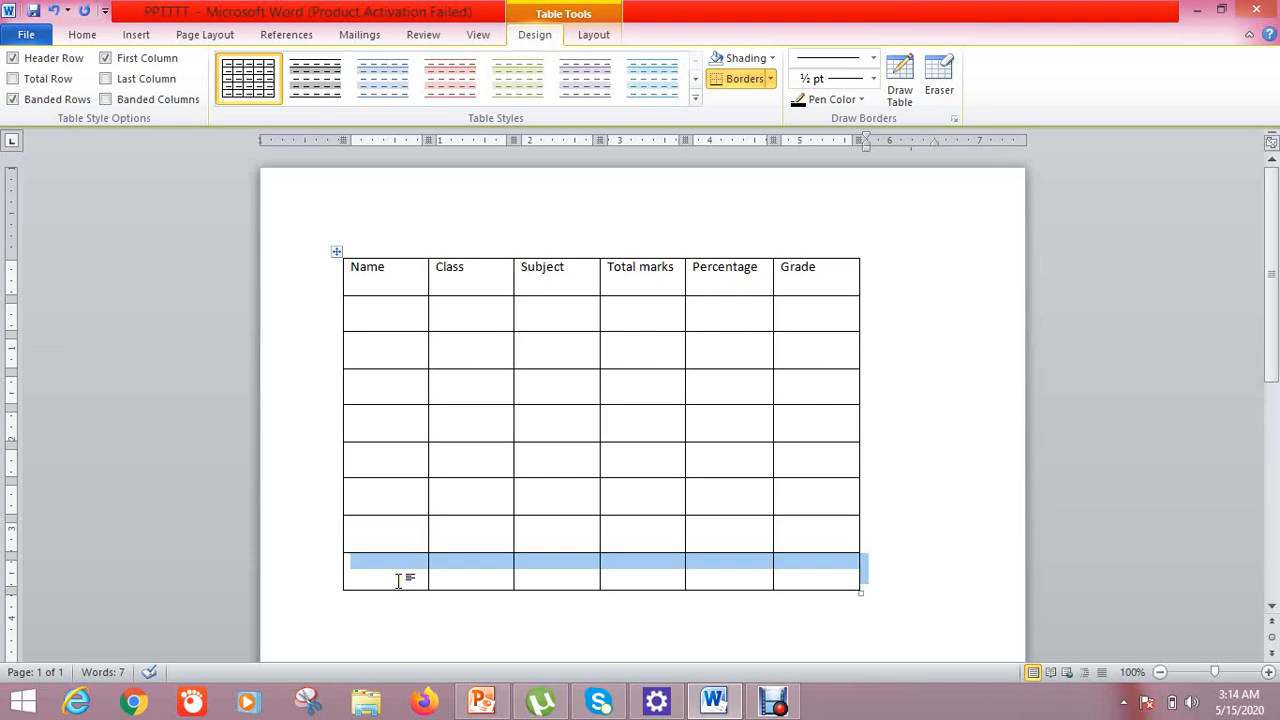
pyautogui.rightClick(399, 580)
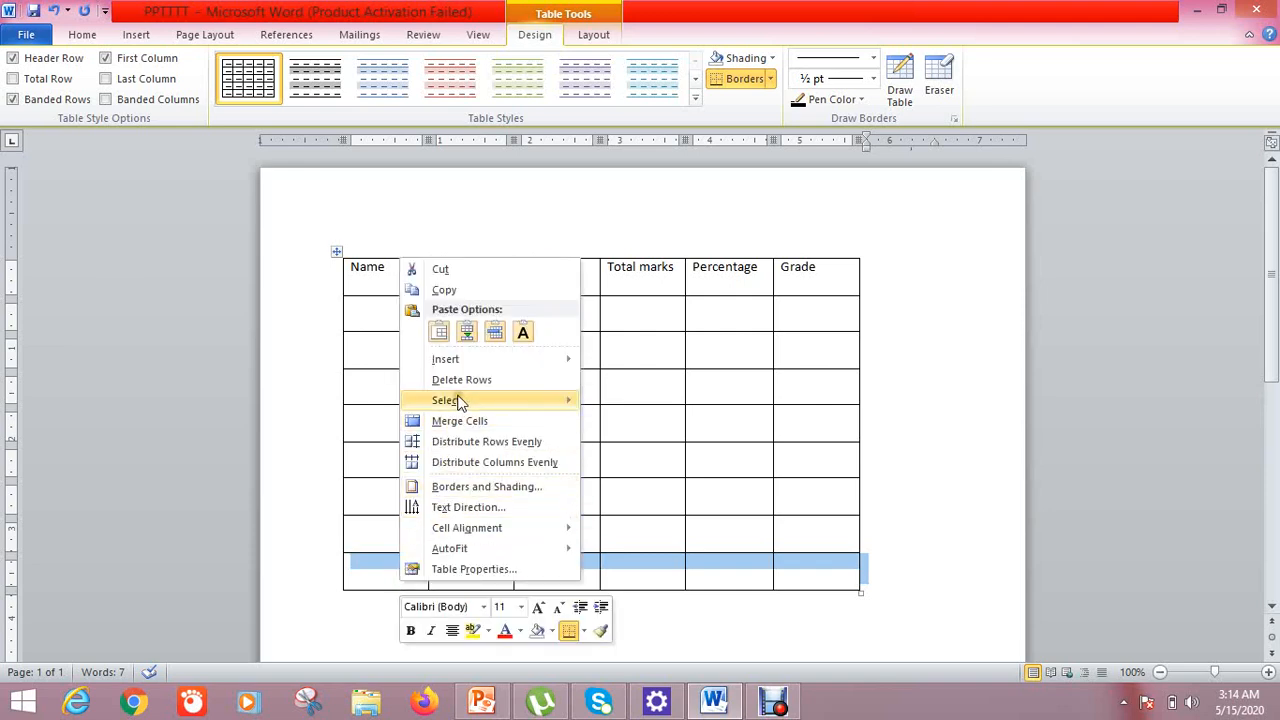
pyautogui.click(562, 382)
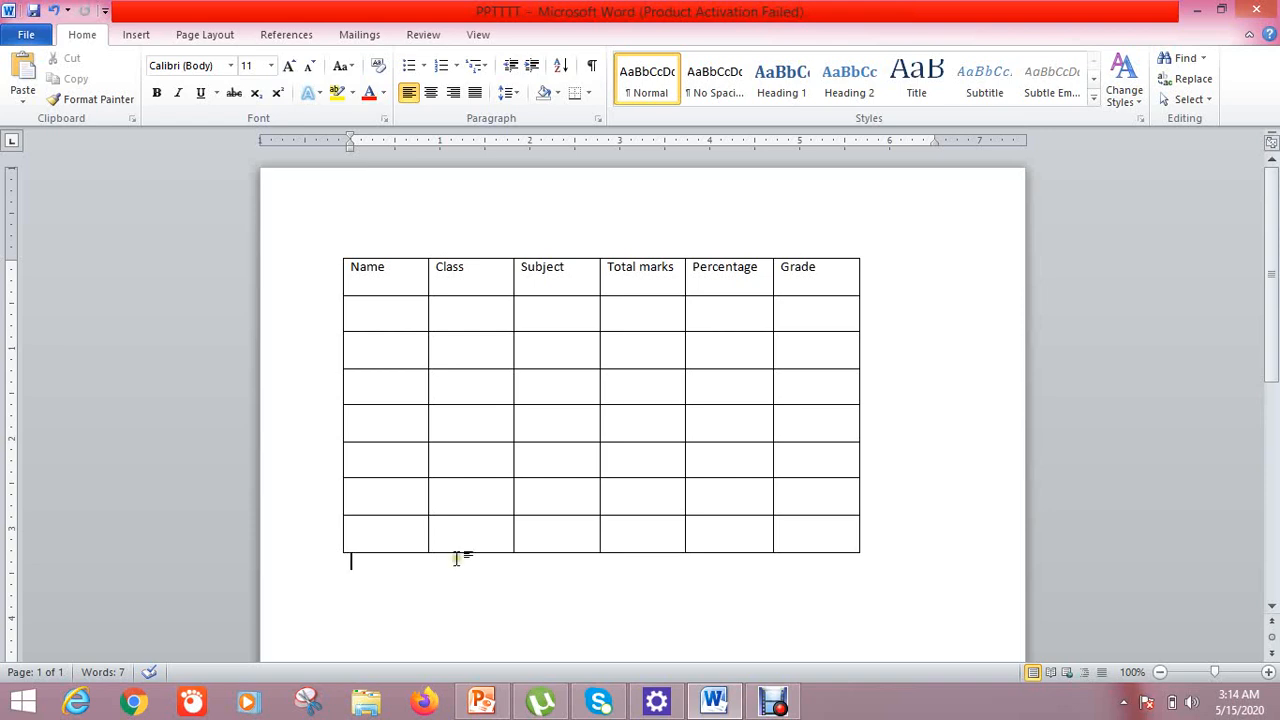
# Fill the first student row with a name, class 6, Comp, 75, 65% and grade B
pyautogui.click(378, 314)
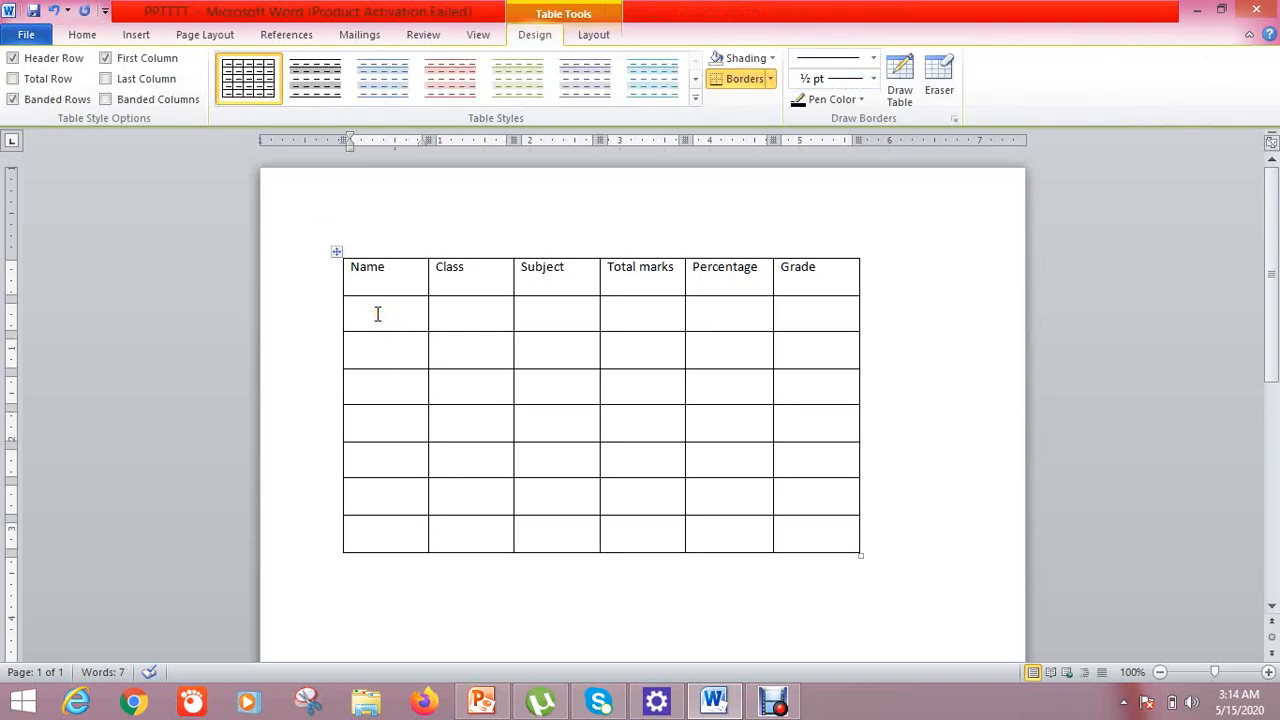
pyautogui.write('sara')
pyautogui.press('Tab')
pyautogui.write('6')
pyautogui.press('Tab')
pyautogui.write('comp ')
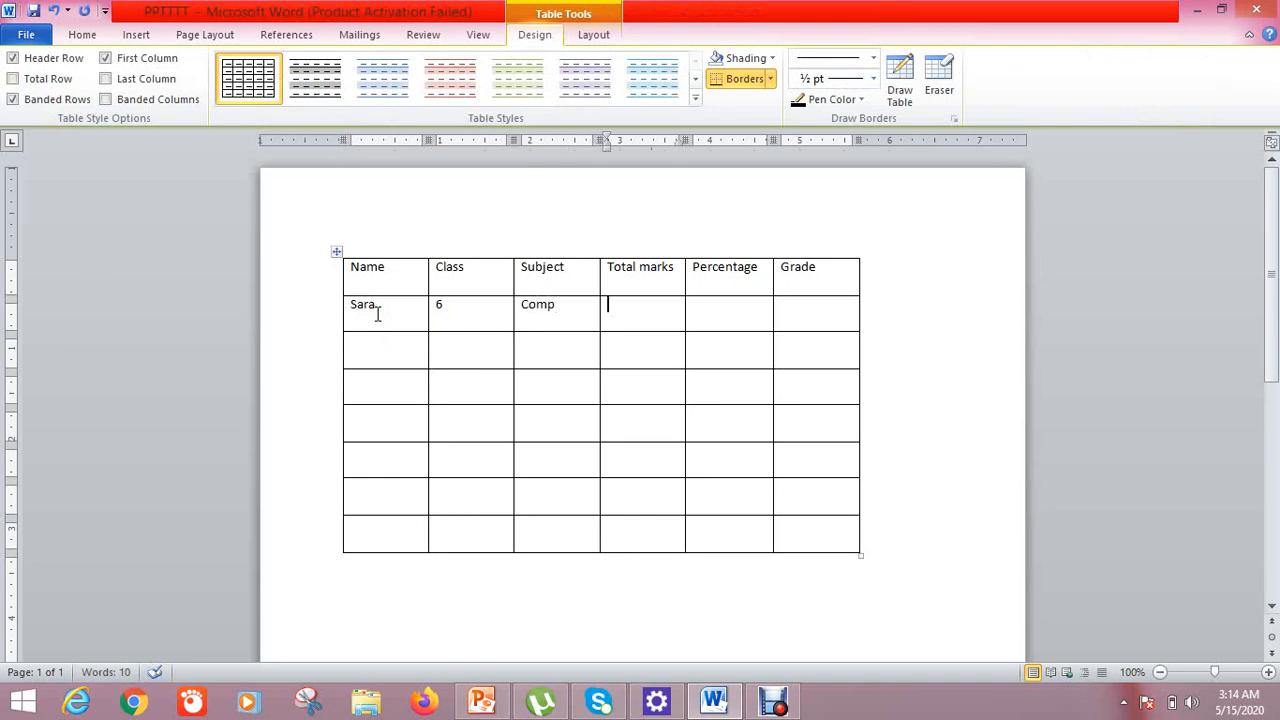
pyautogui.write('75')
pyautogui.press('Tab')
pyautogui.write('65')
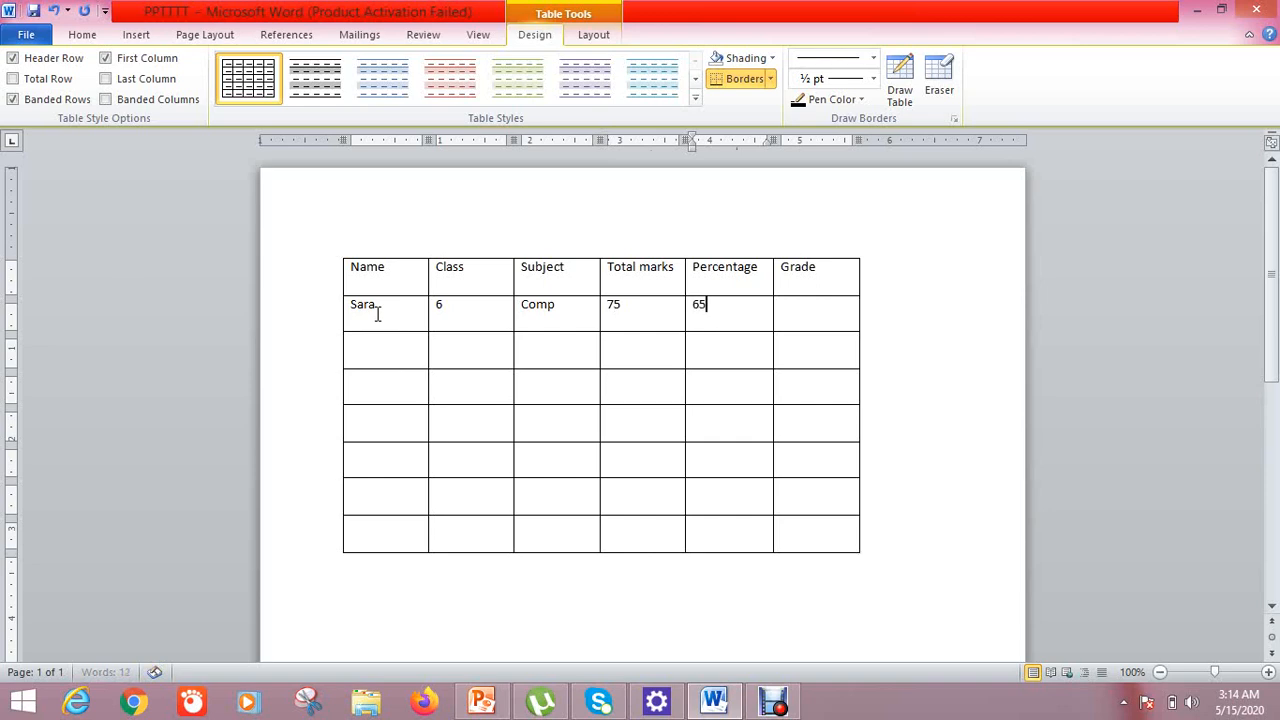
pyautogui.write('%')
pyautogui.press('Tab')
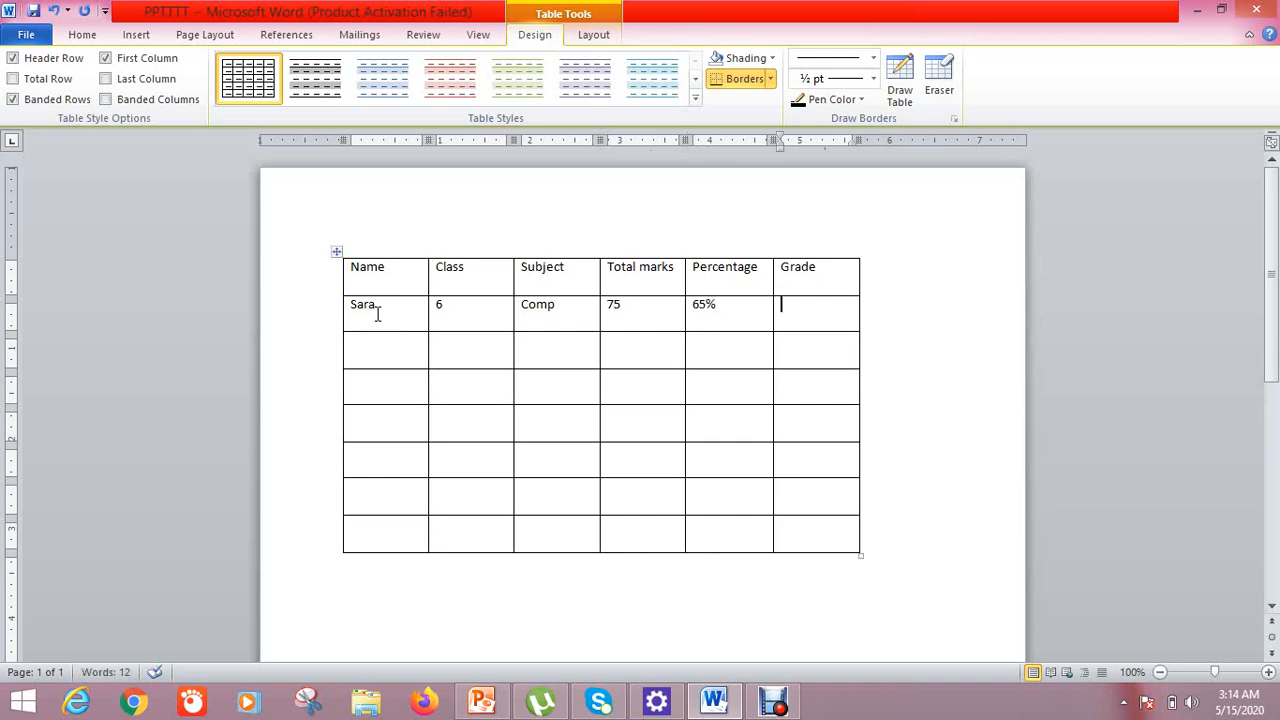
pyautogui.write('B')
# Fill the second student row with a name, class 7, MATHS, 95 marks and 90%
pyautogui.click(370, 355)
pyautogui.write('SOBIA')
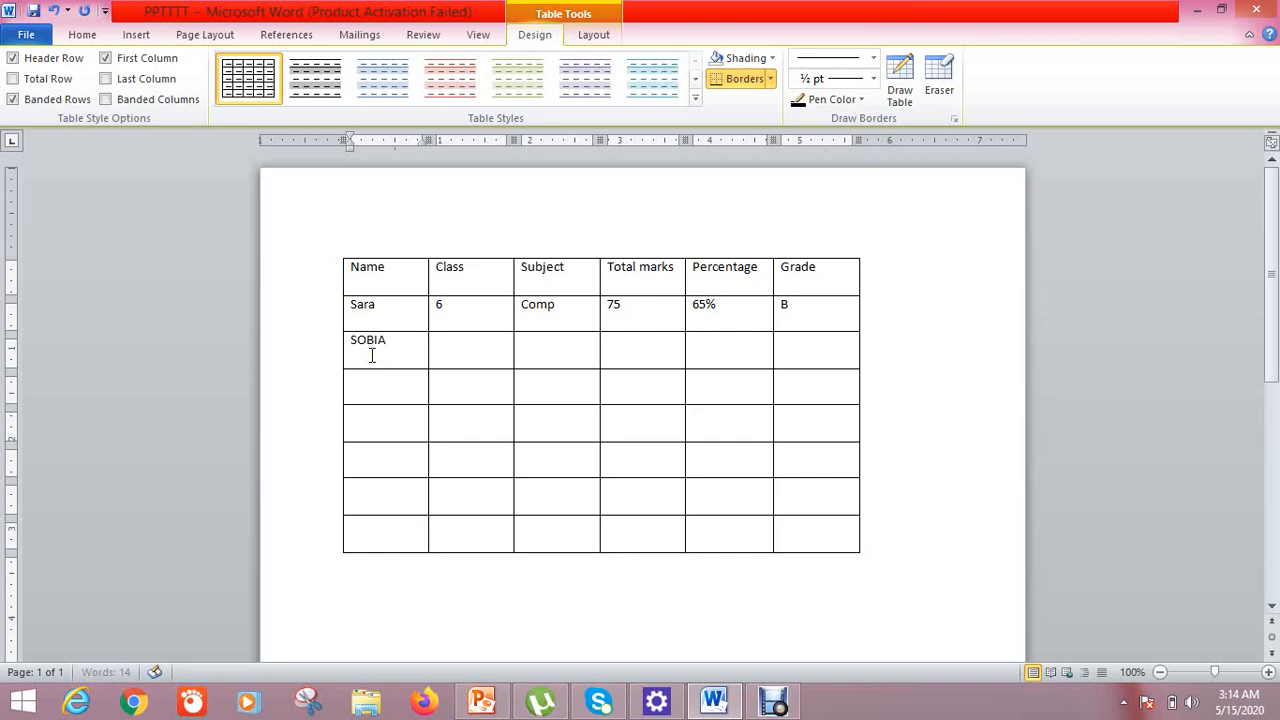
pyautogui.press('Tab')
pyautogui.write('7')
pyautogui.press('Tab')
pyautogui.write('MATHS')
pyautogui.press('Tab')
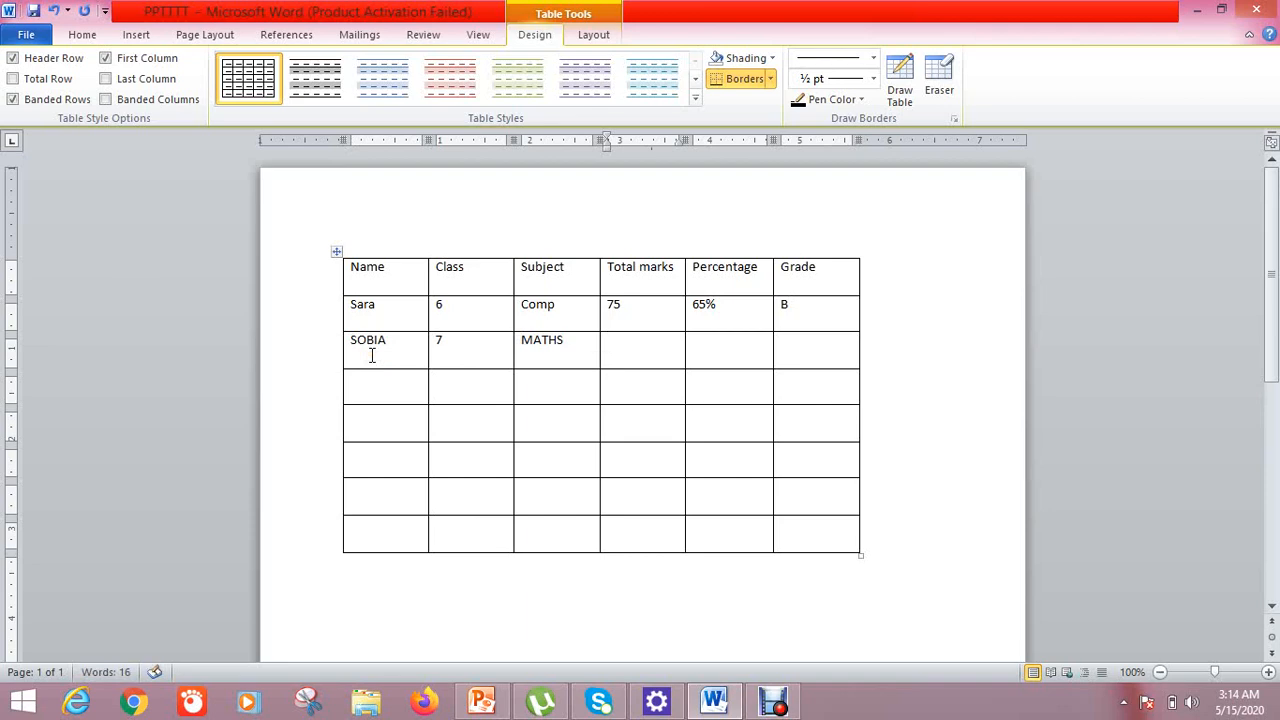
pyautogui.write('1')
pyautogui.press('BackSpace')
pyautogui.write('95')
pyautogui.press('Tab')
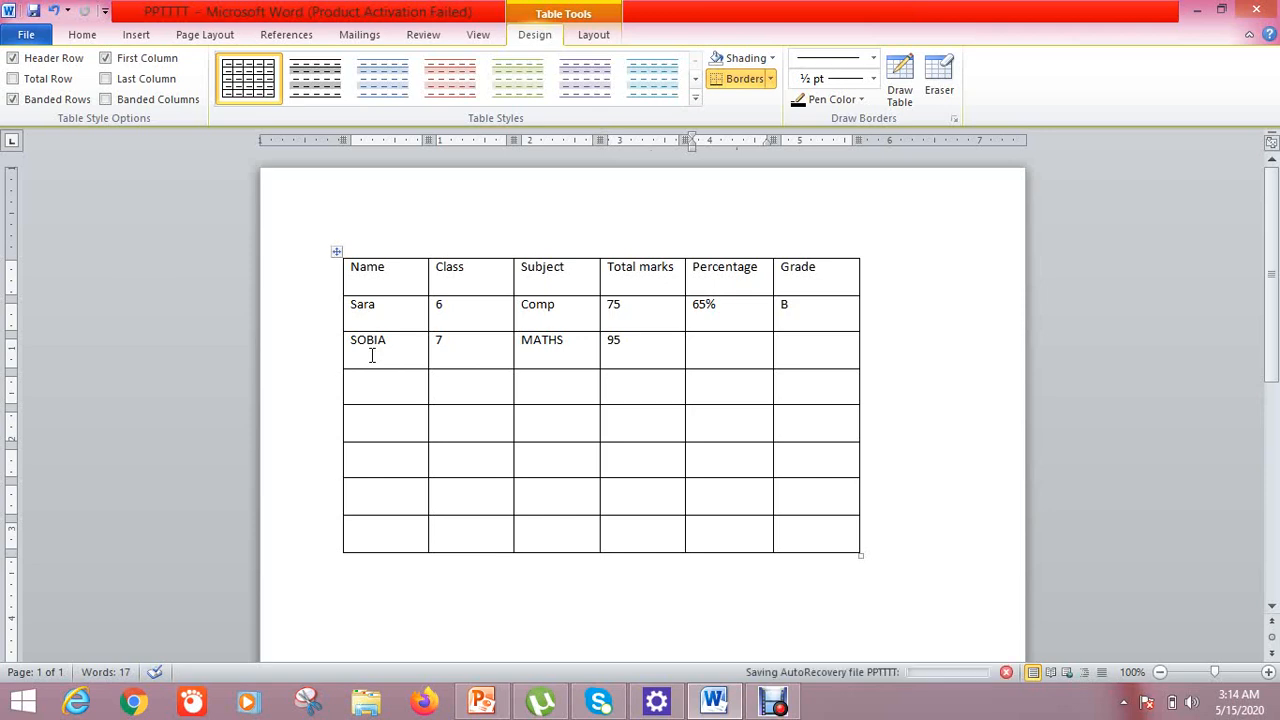
pyautogui.write('a')
pyautogui.press('BackSpace')
pyautogui.write('A')
pyautogui.click(822, 364)
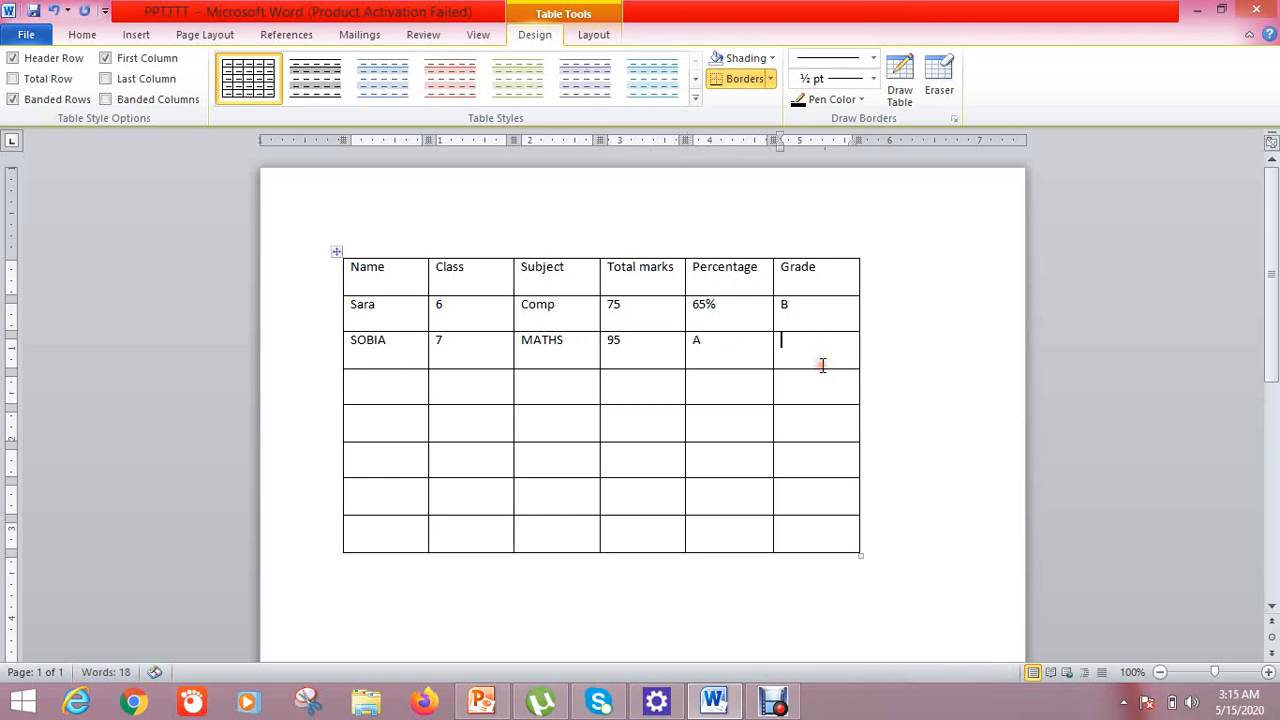
pyautogui.click(737, 342)
pyautogui.press('BackSpace')
pyautogui.write('90%')
pyautogui.press('Tab')
pyautogui.write('a')
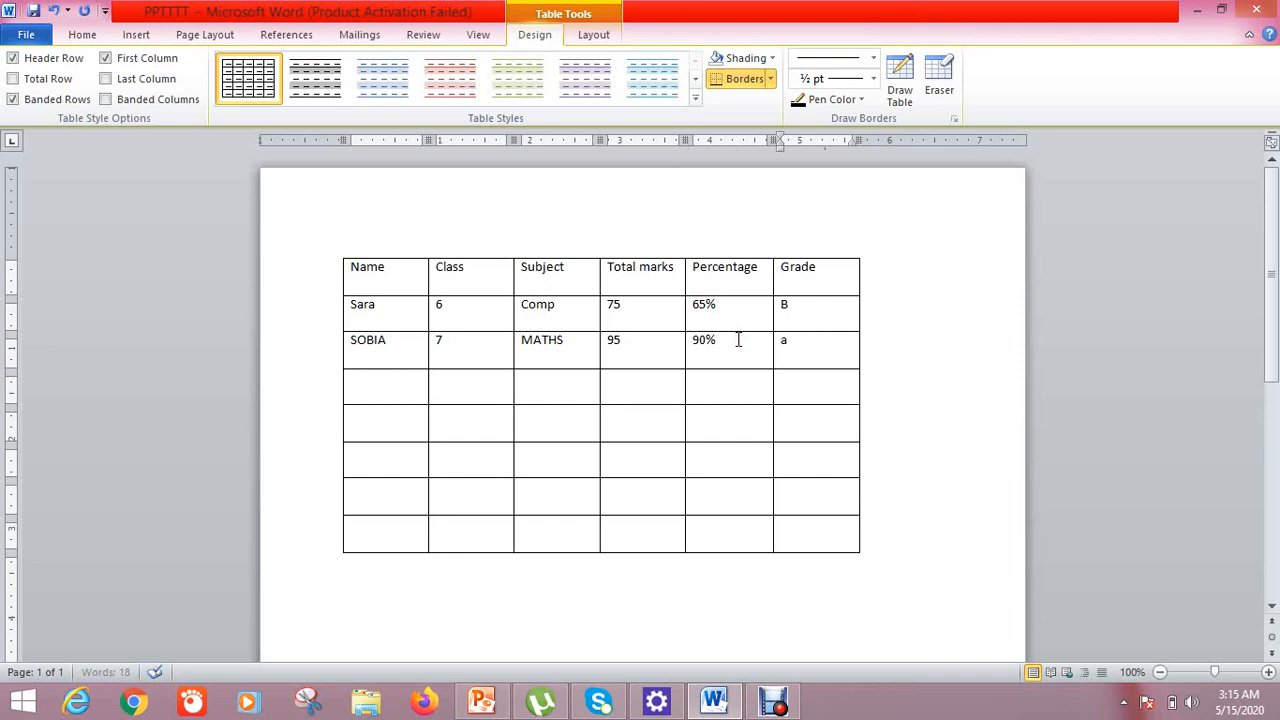
pyautogui.press('BackSpace')
pyautogui.click(963, 328)
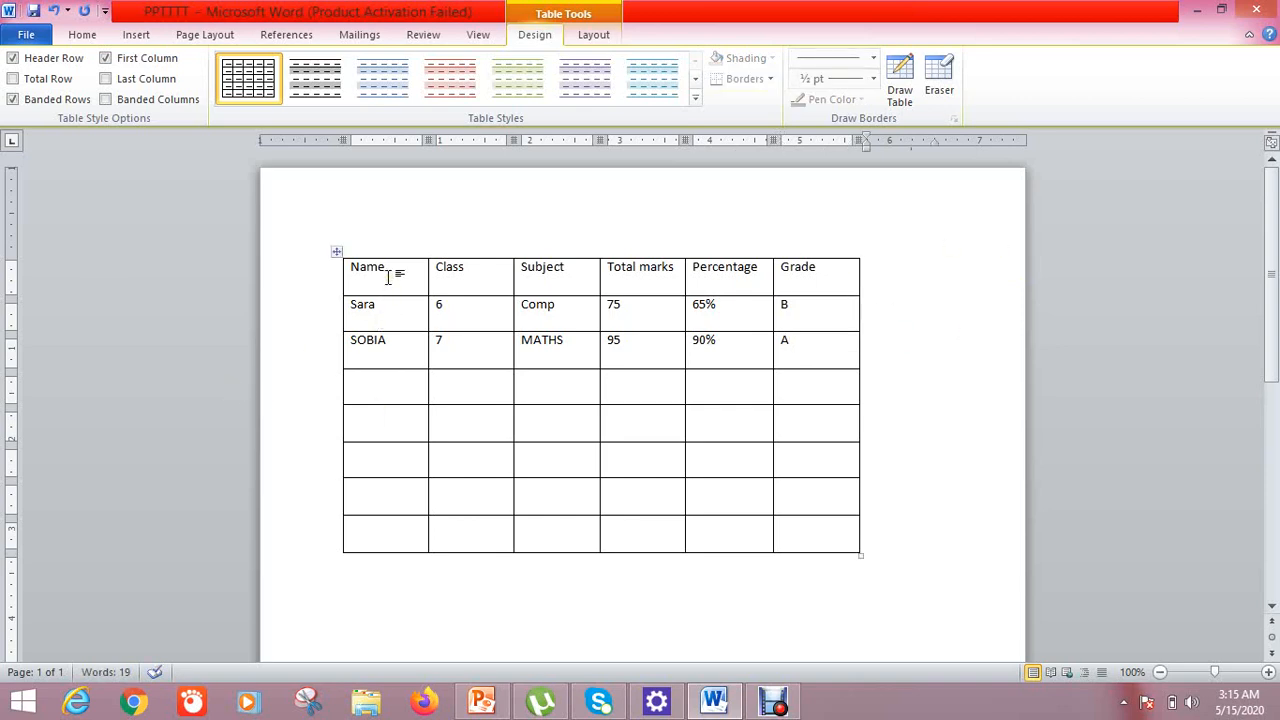
# Make the header row text bold and enlarge it to 14 pt
pyautogui.moveTo(388, 277); pyautogui.dragTo(782, 290)
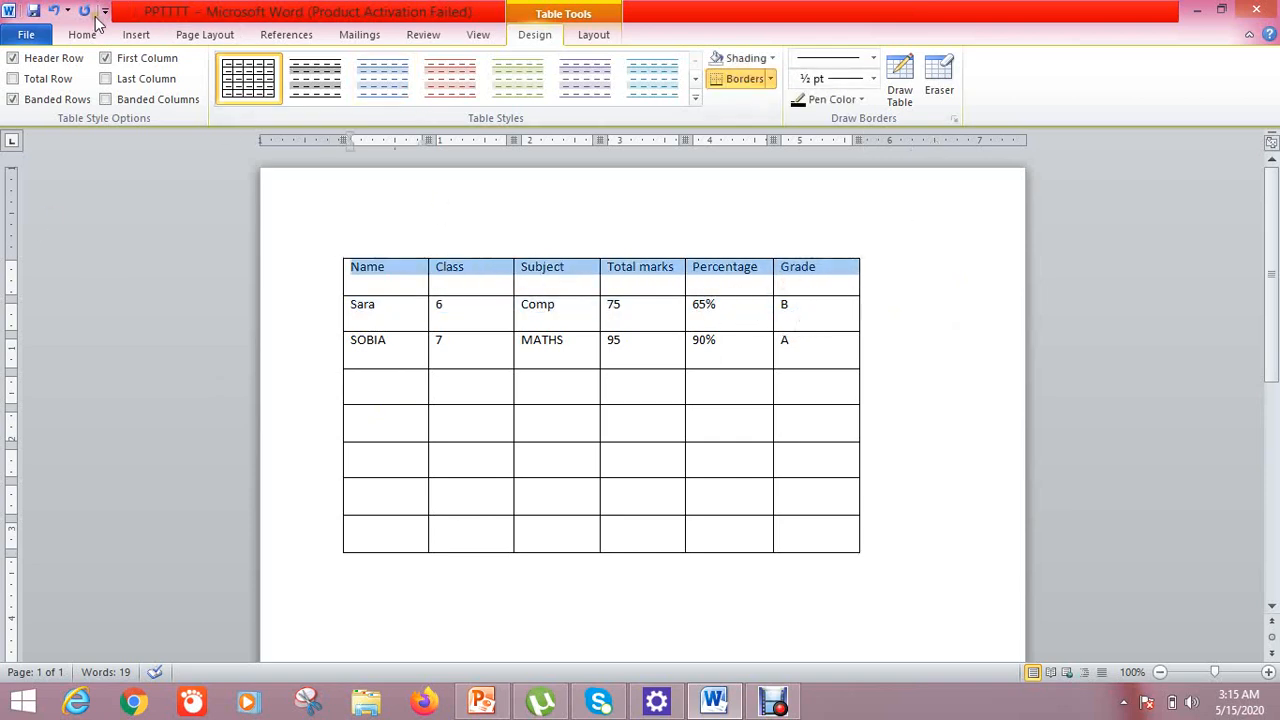
pyautogui.click(132, 35)
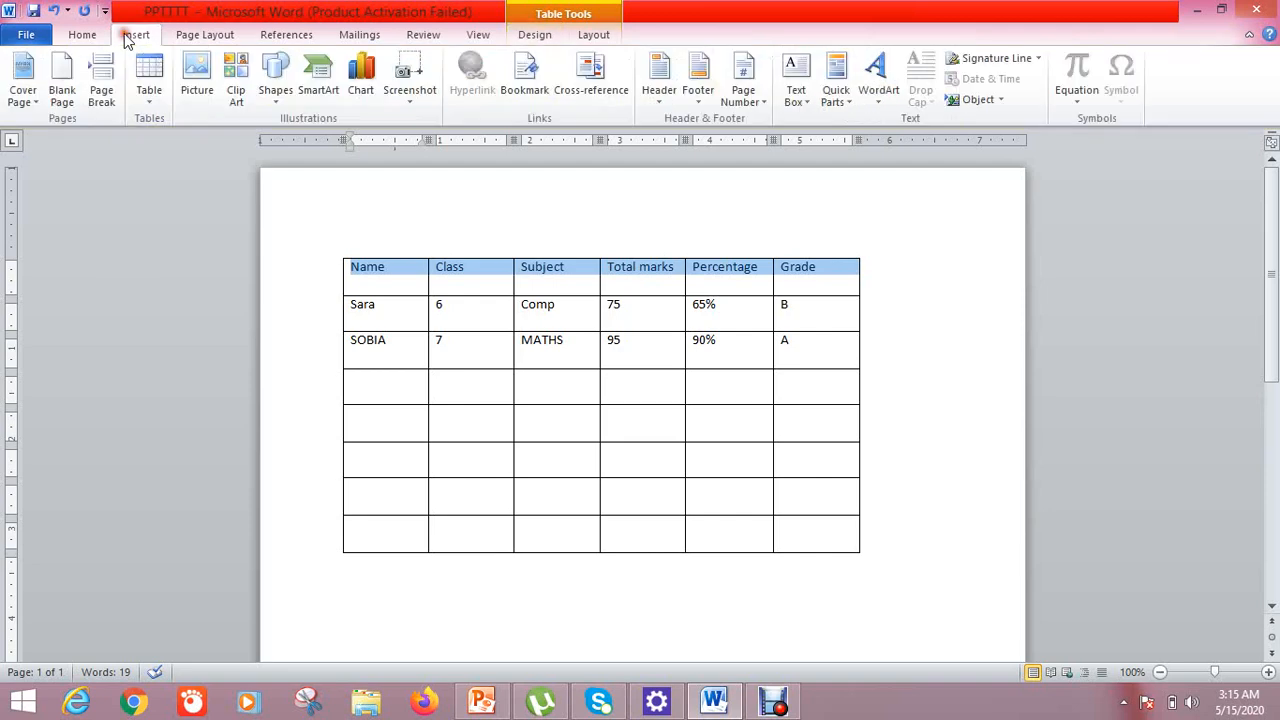
pyautogui.click(78, 36)
pyautogui.click(156, 92)
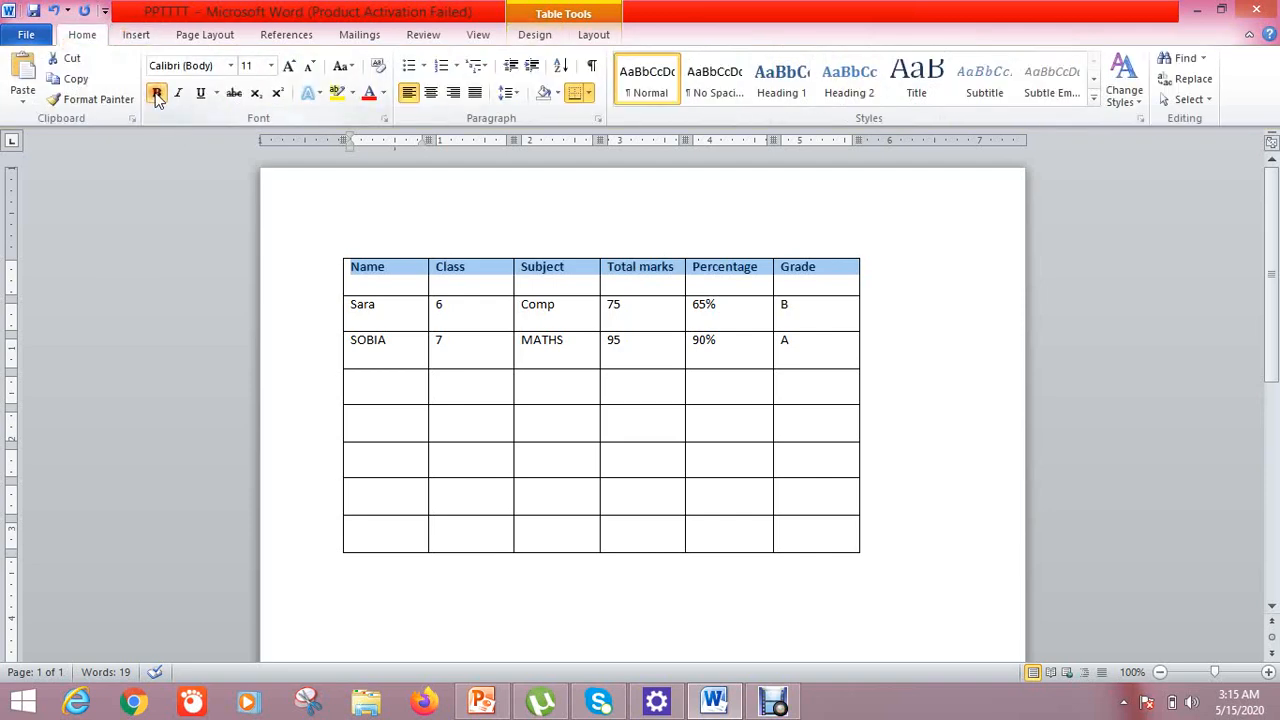
pyautogui.click(290, 66)
pyautogui.click(290, 66)
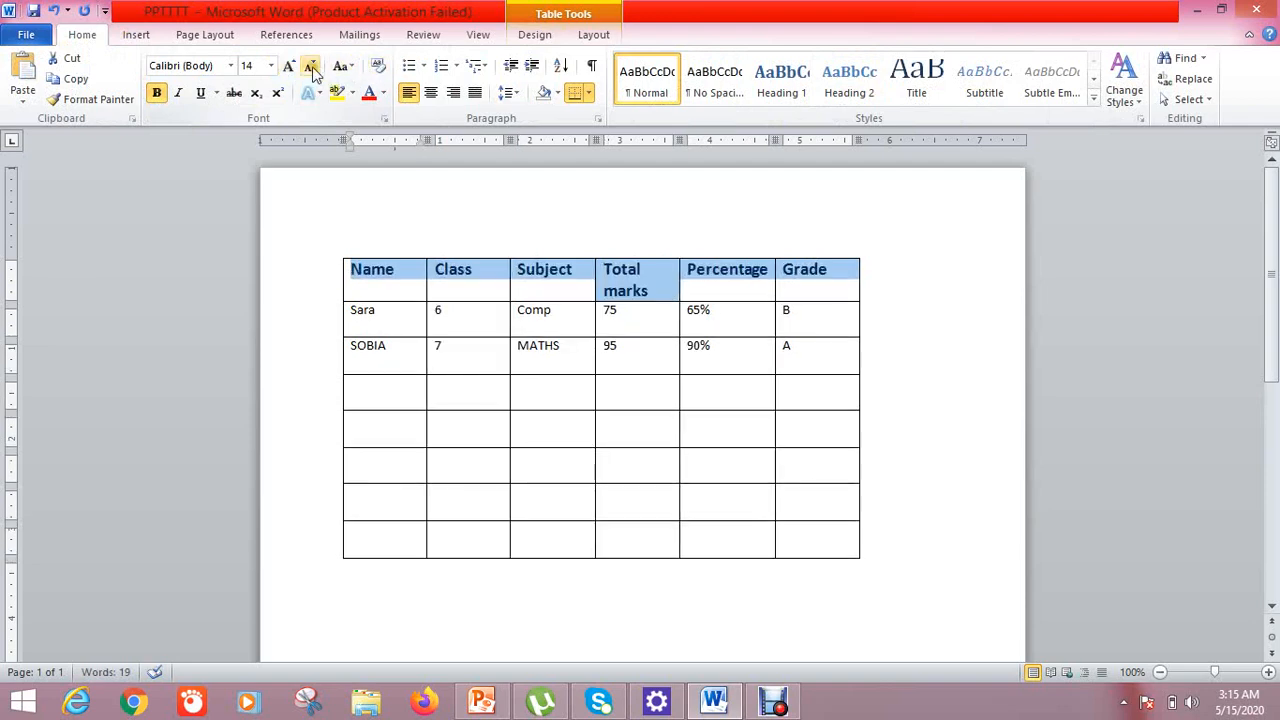
pyautogui.click(382, 93)
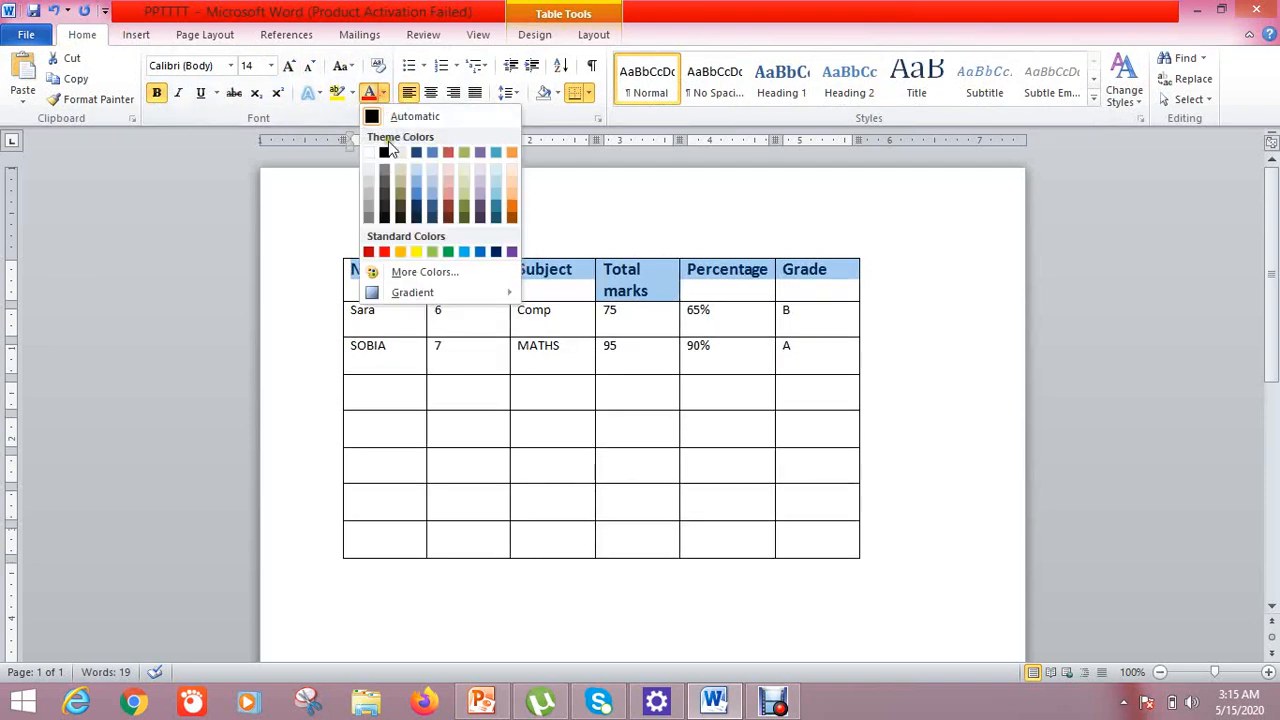
pyautogui.click(336, 150)
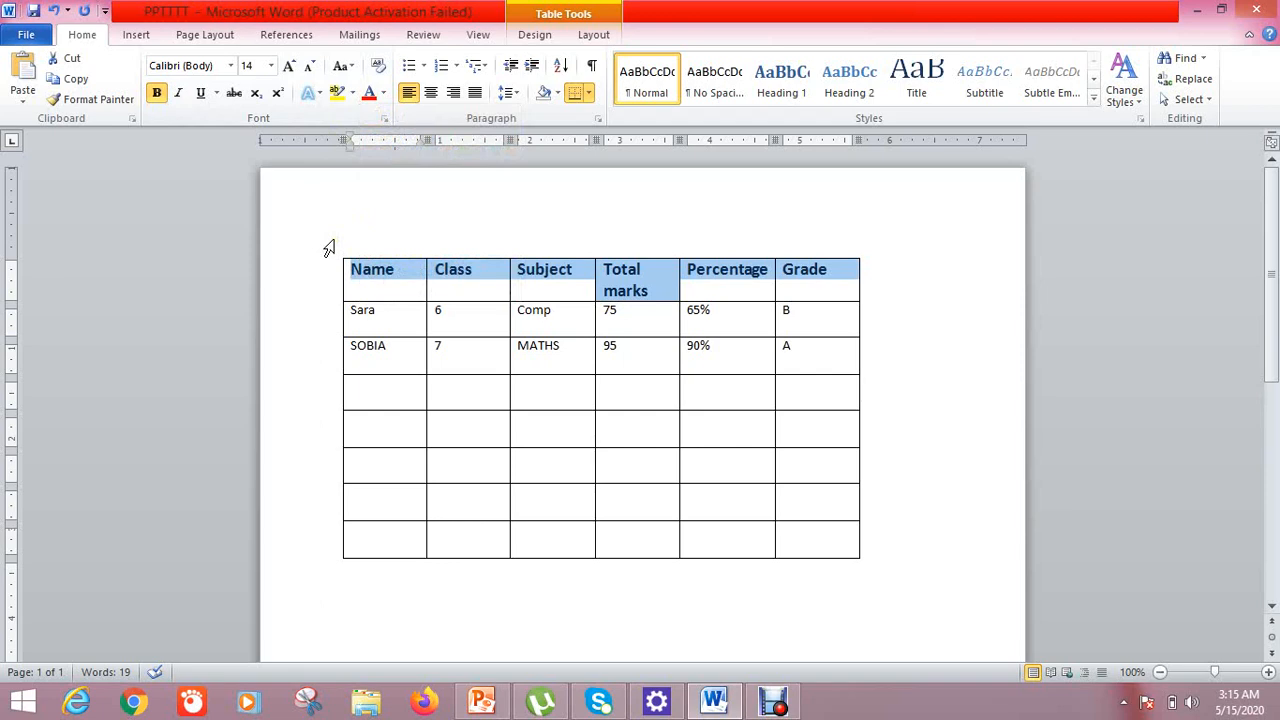
pyautogui.click(391, 311)
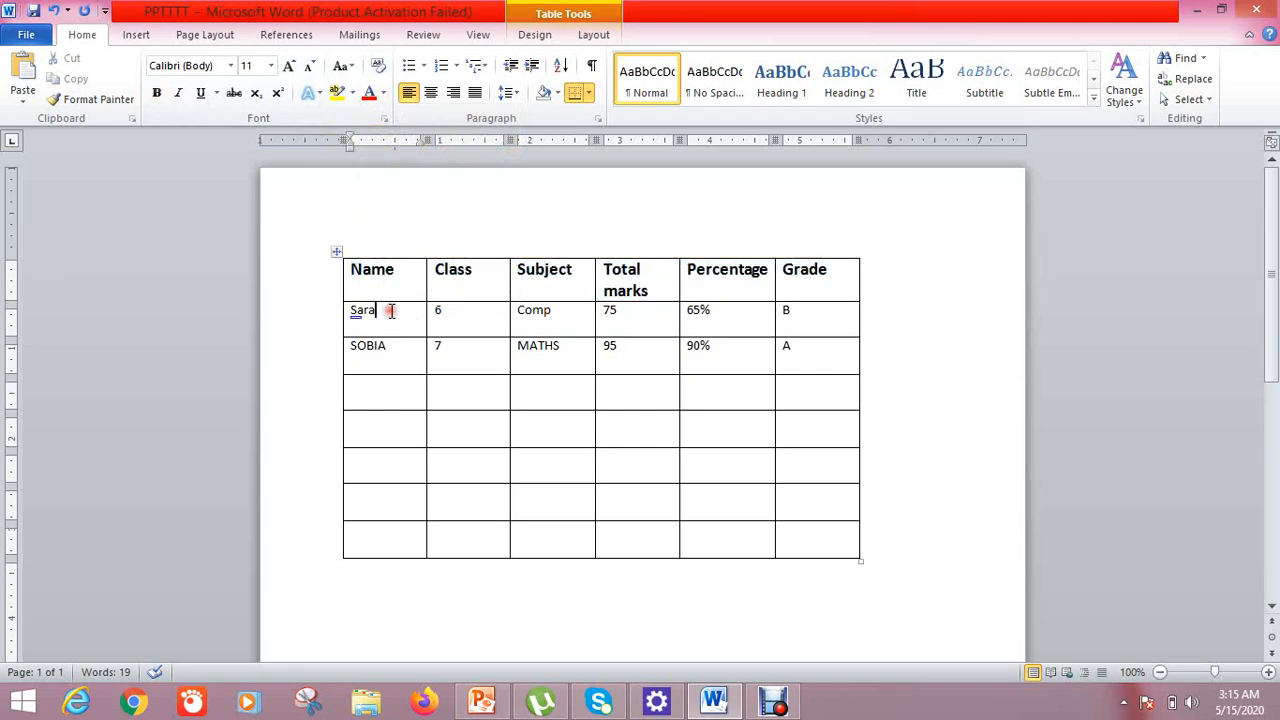
pyautogui.moveTo(391, 311); pyautogui.dragTo(800, 320)
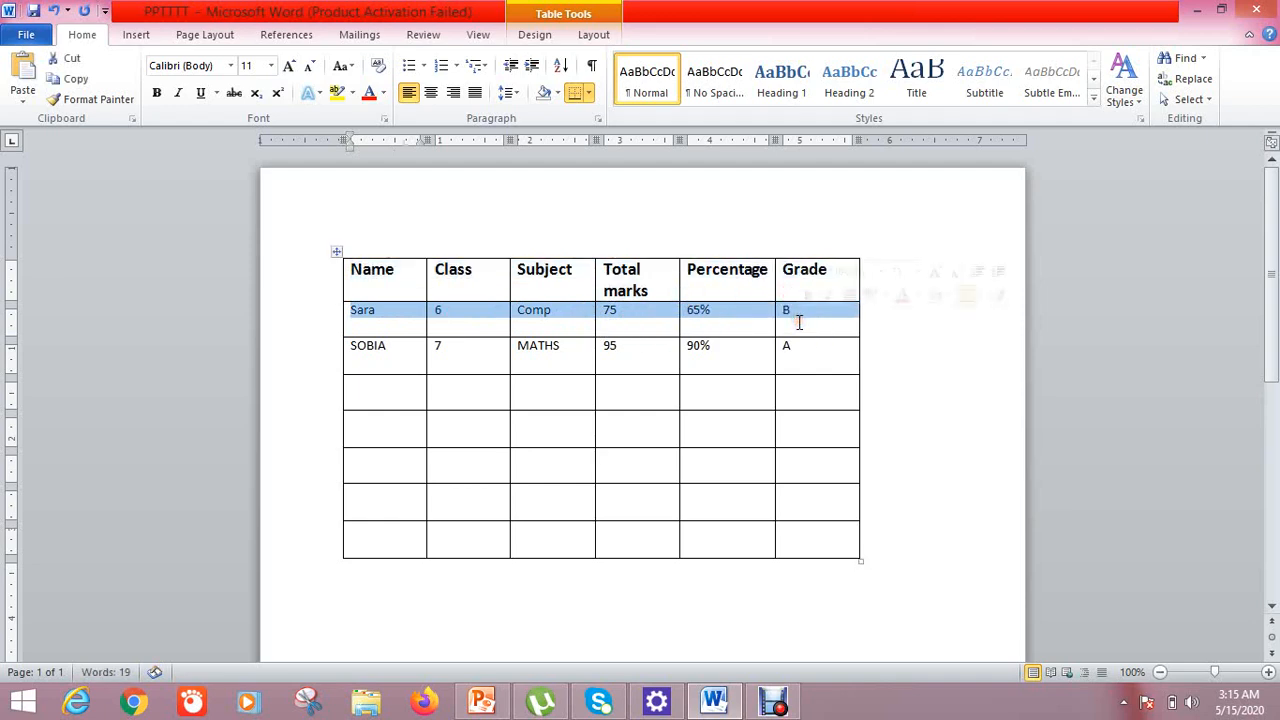
pyautogui.click(353, 93)
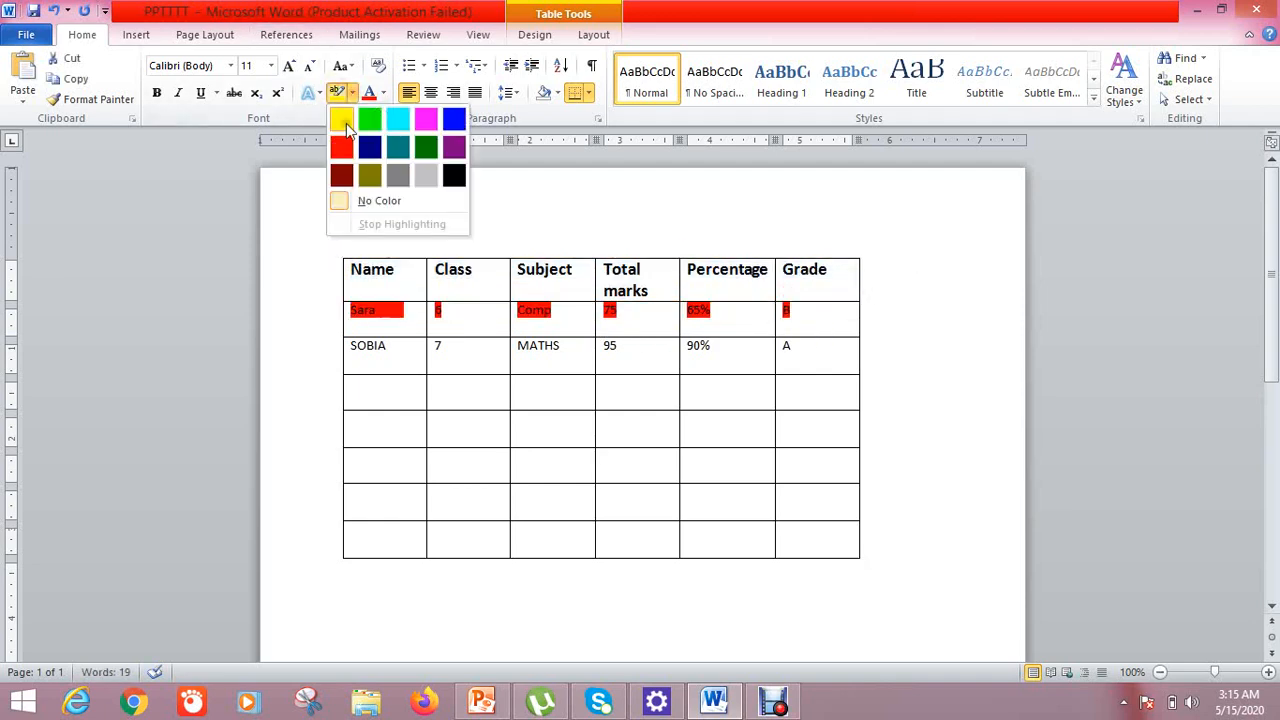
pyautogui.click(278, 180)
pyautogui.click(511, 243)
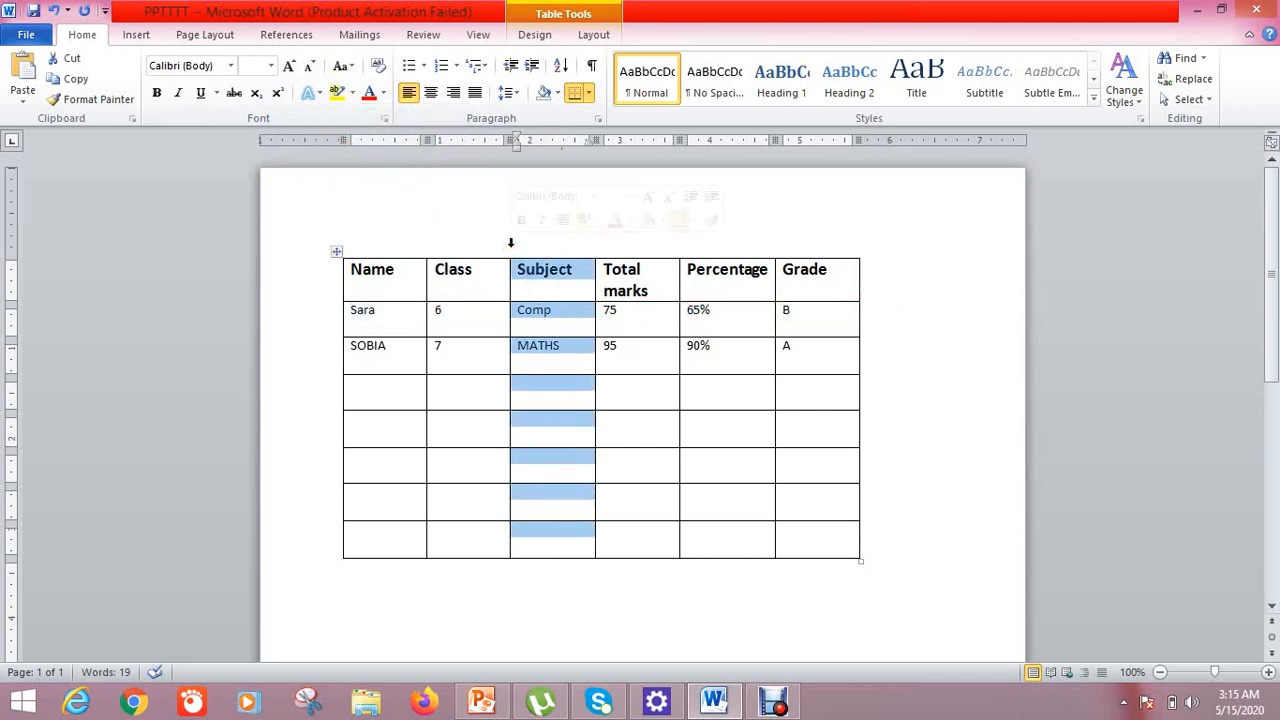
pyautogui.click(912, 405)
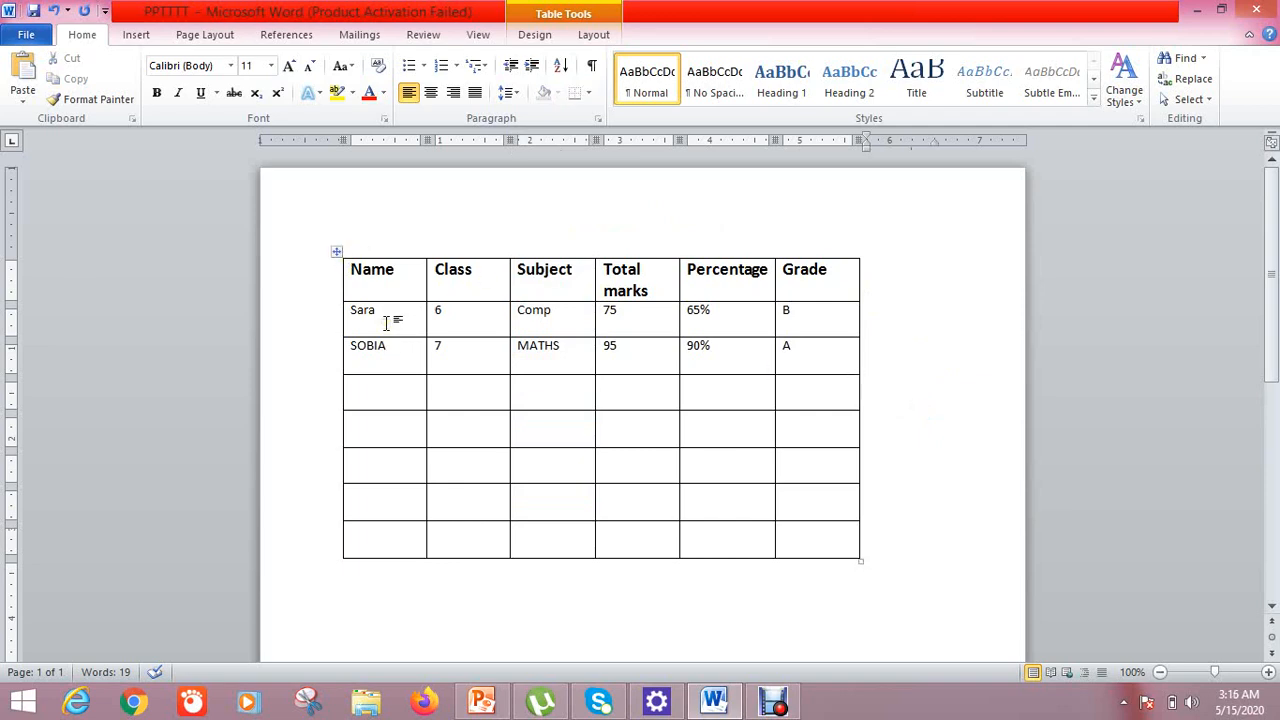
pyautogui.click(390, 390)
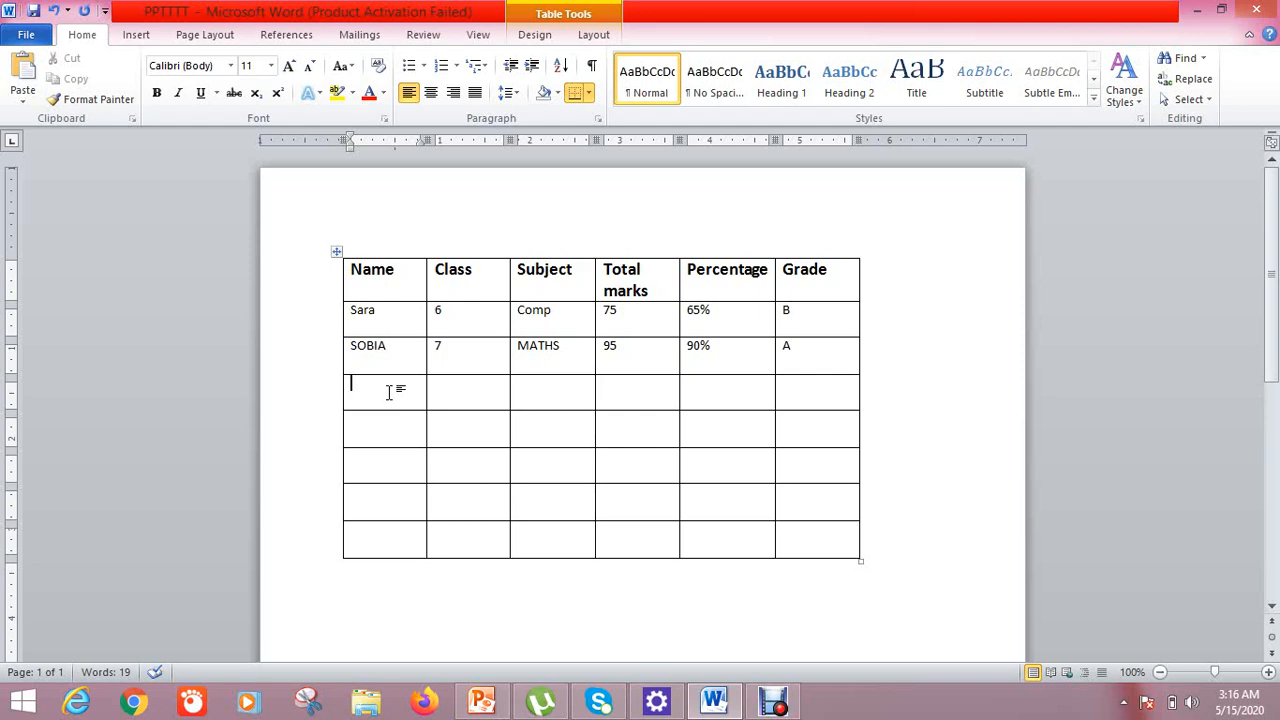
# Enter SWITZERLAND in the fourth row's Name cell
pyautogui.rightClick(389, 392)
pyautogui.press('Escape')
pyautogui.write('SWITZER')
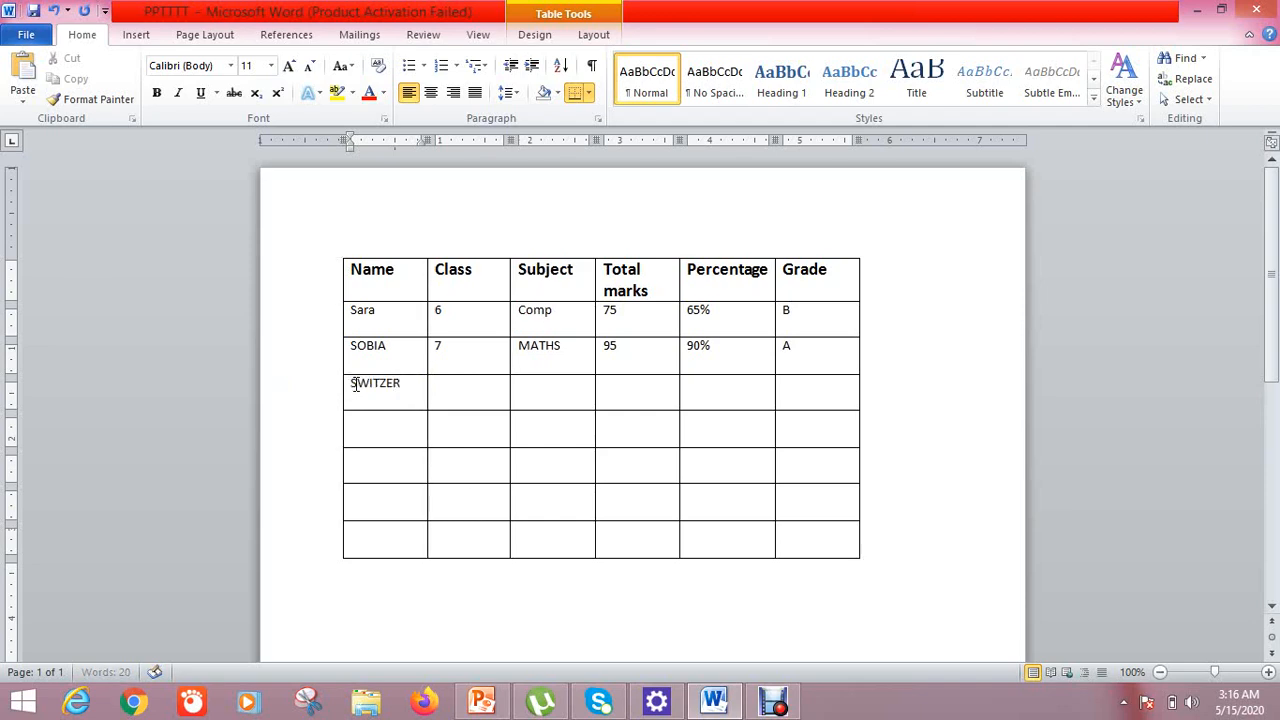
pyautogui.write('LAND')
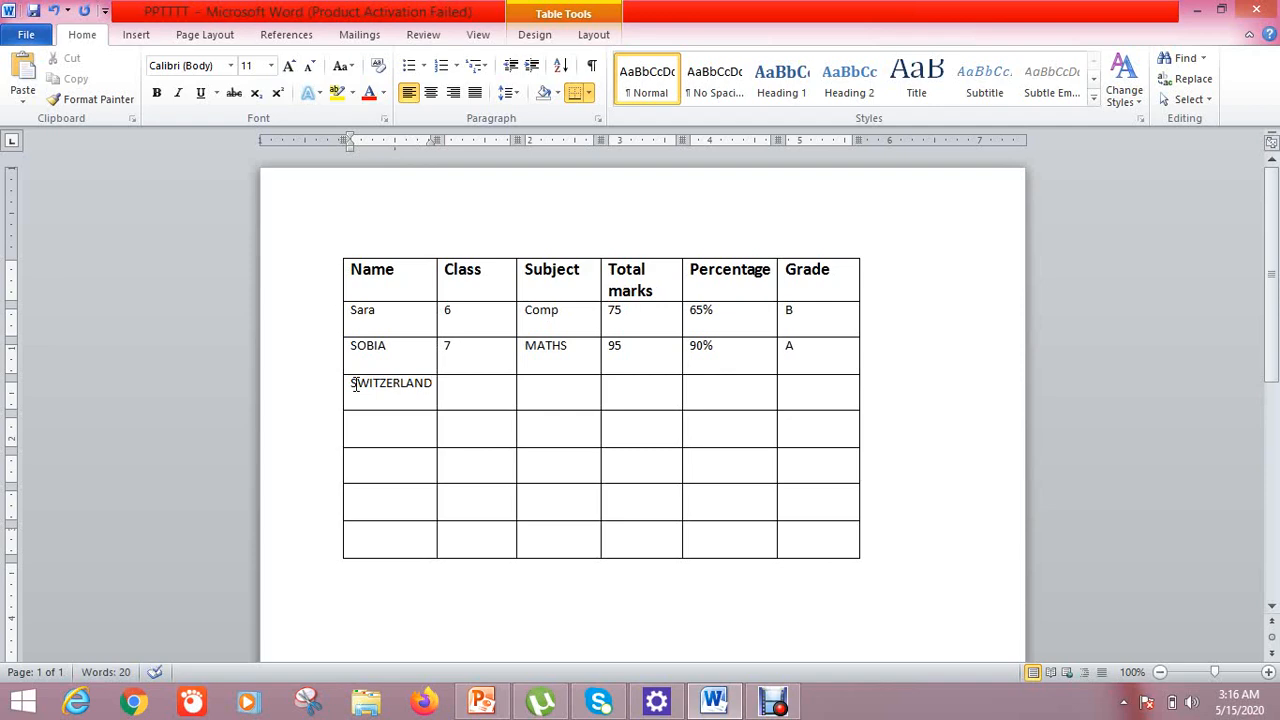
pyautogui.press('BackSpace')
pyautogui.press('BackSpace')
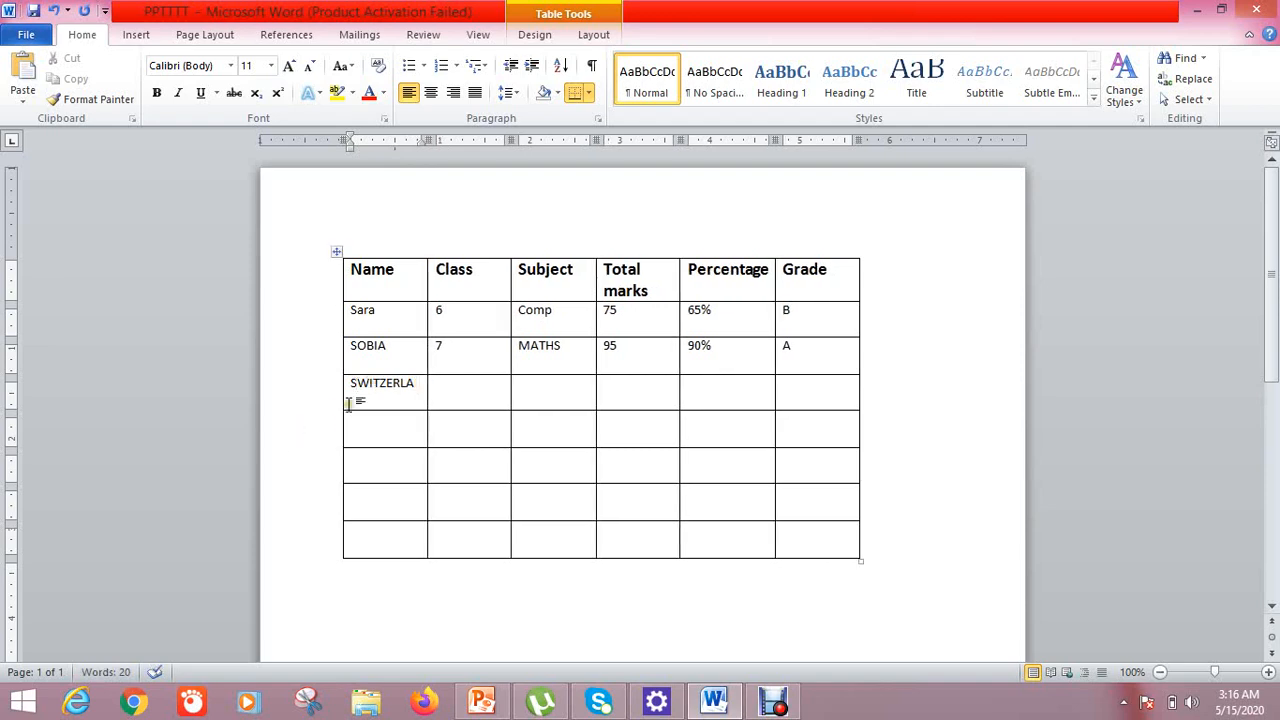
pyautogui.rightClick(412, 394)
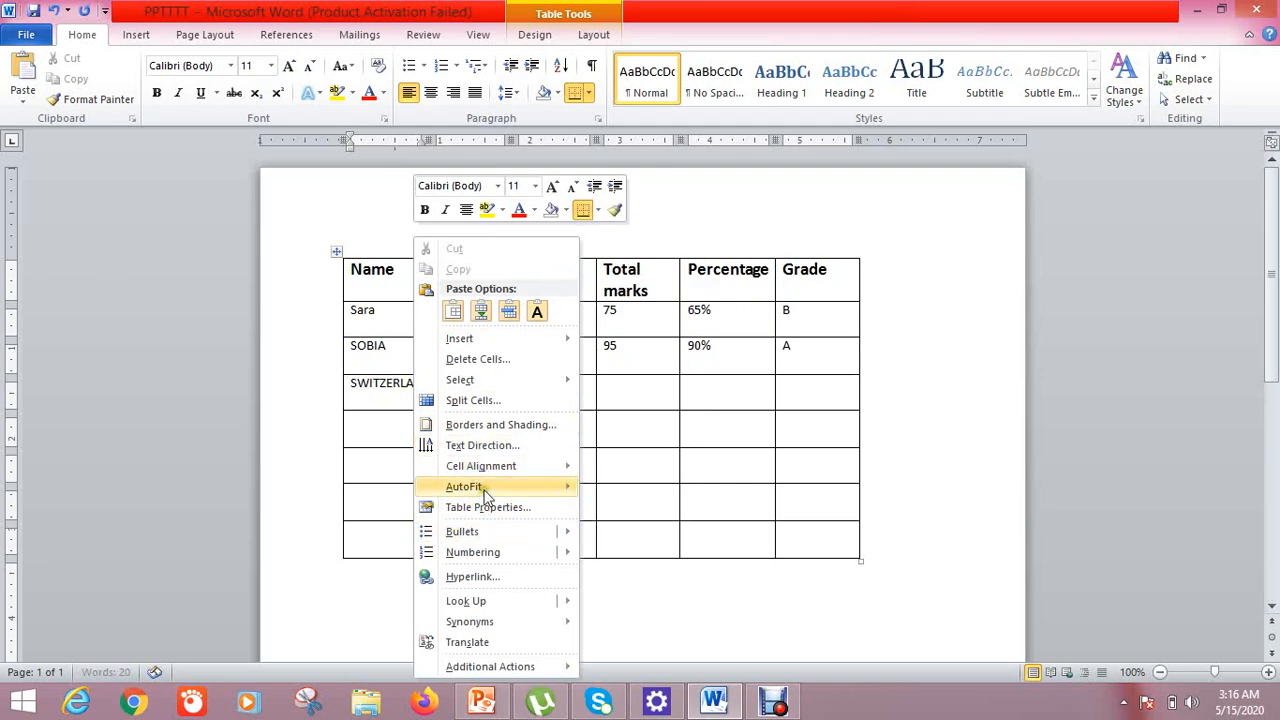
pyautogui.moveTo(484, 494)
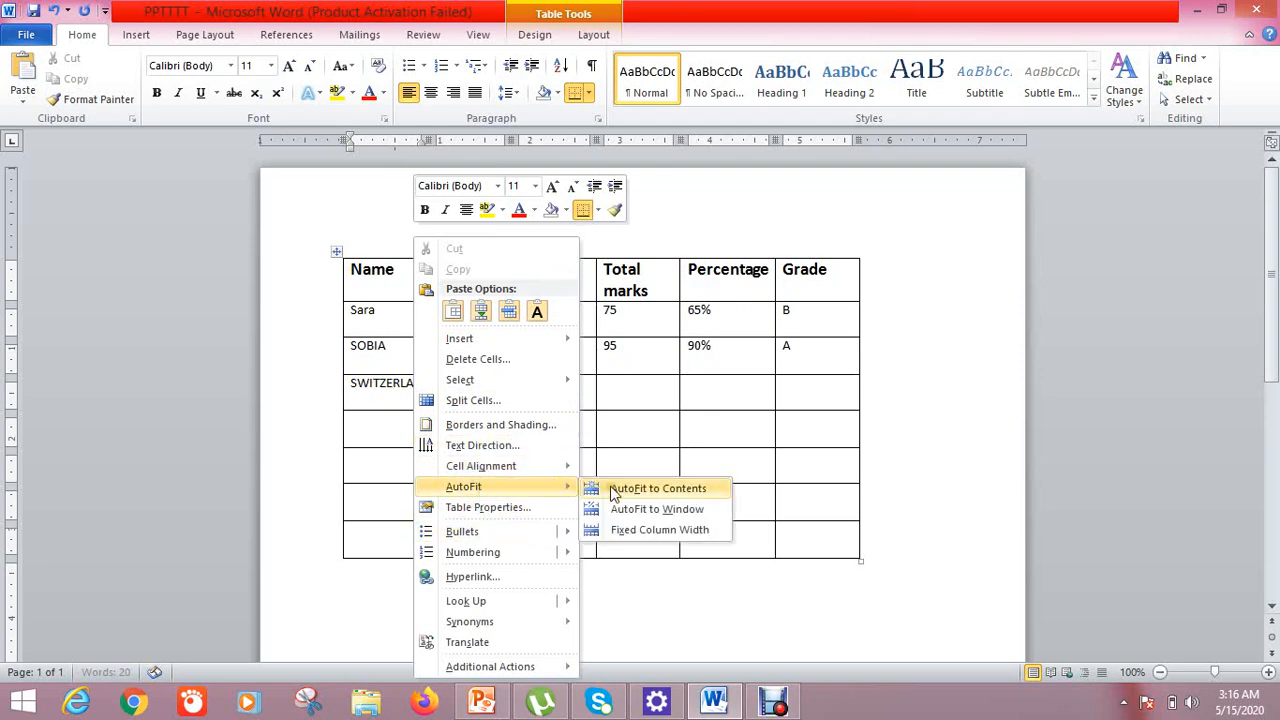
pyautogui.click(328, 261)
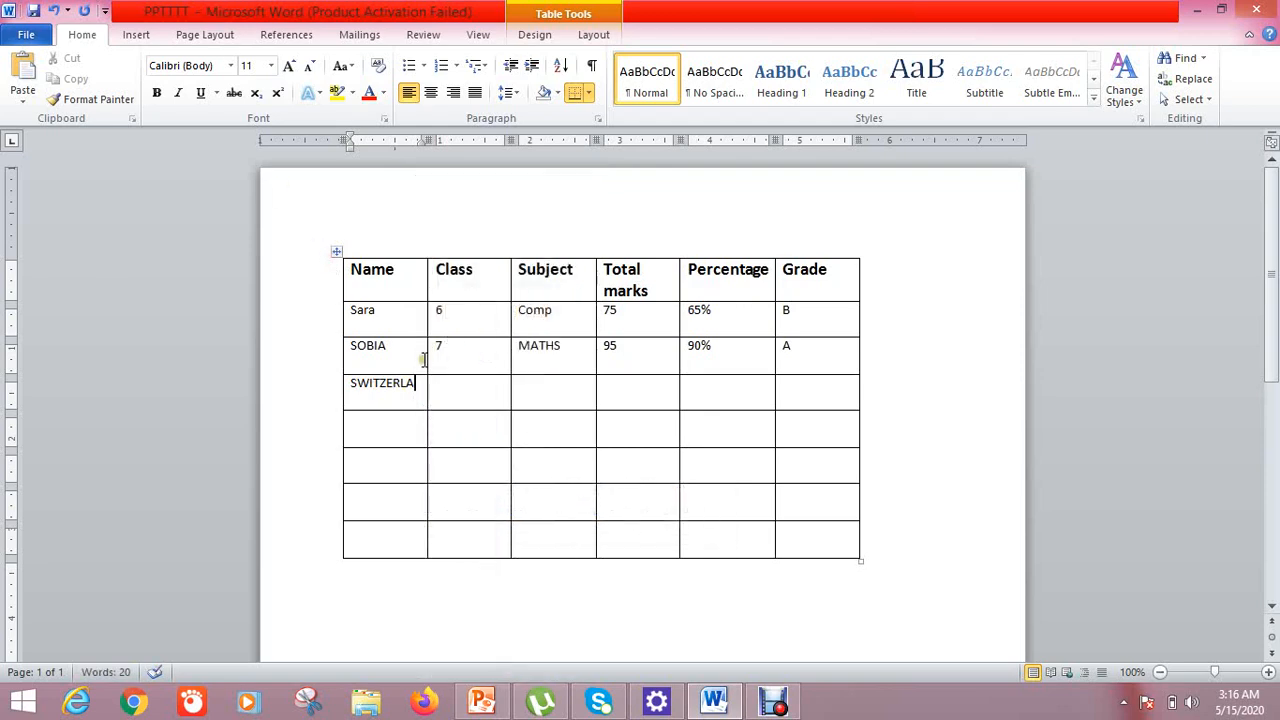
pyautogui.write('ND')
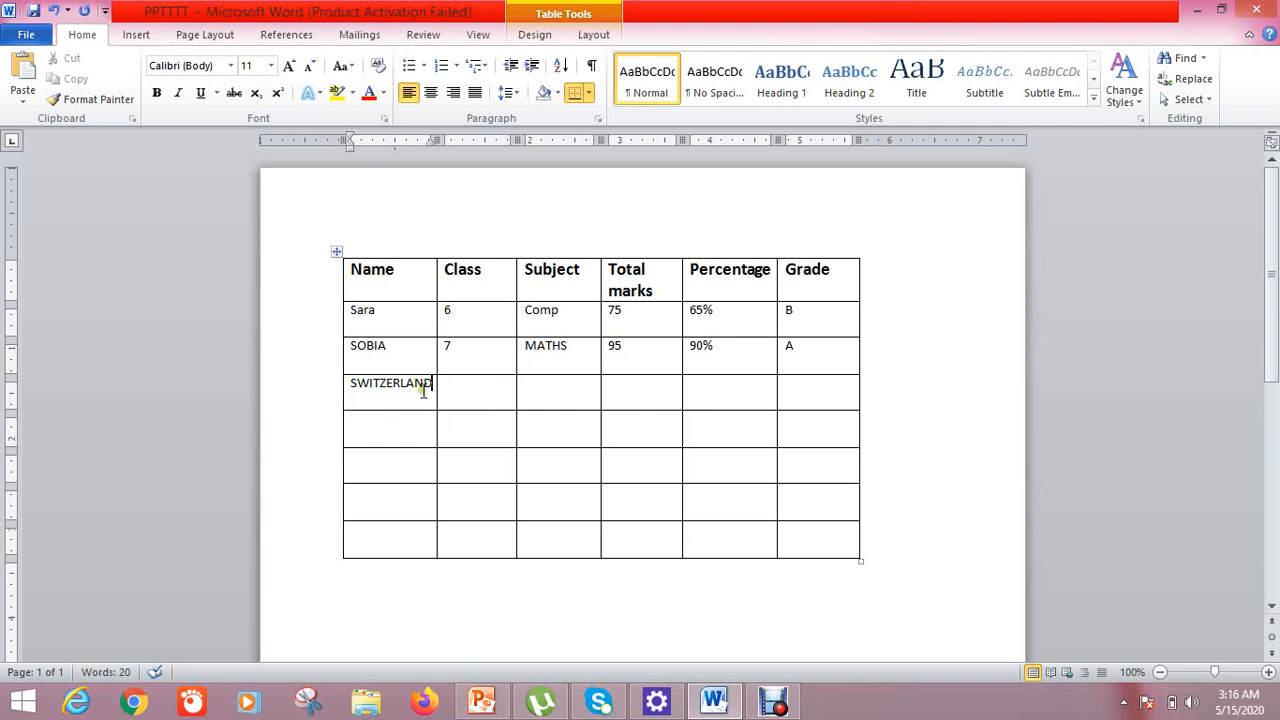
# AutoFit the table columns to their contents
pyautogui.rightClick(422, 400)
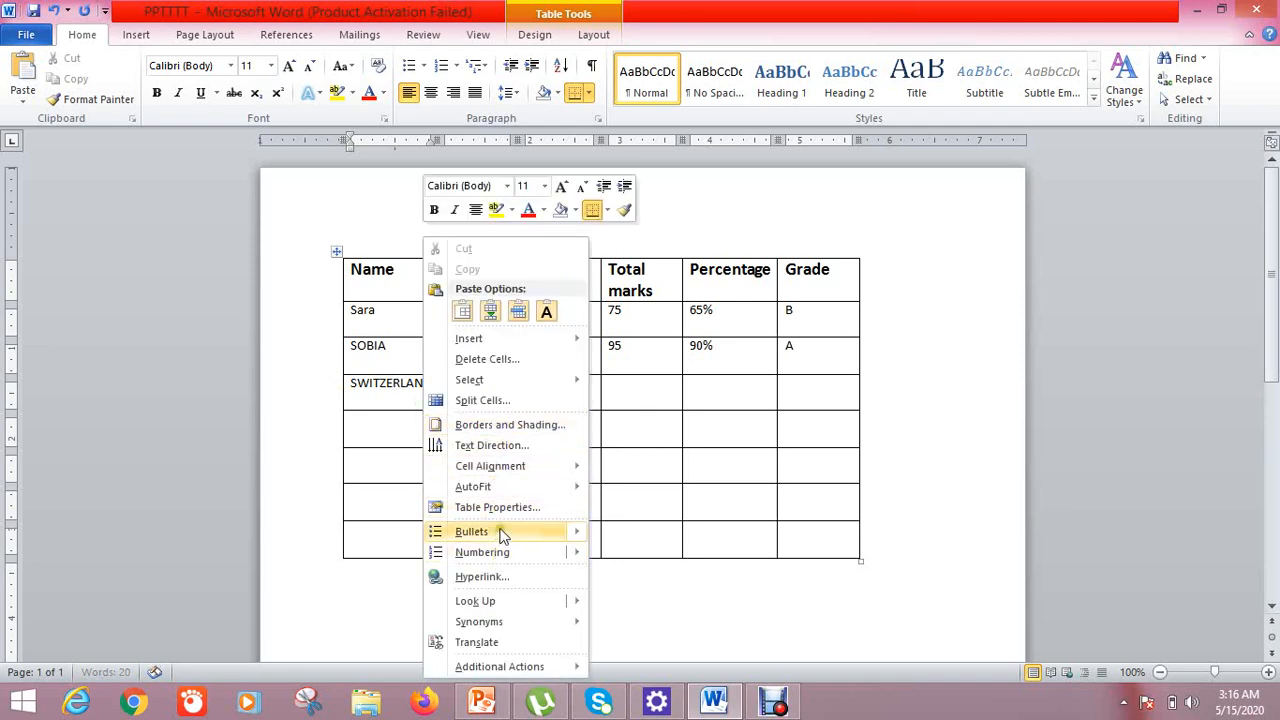
pyautogui.moveTo(503, 487)
pyautogui.click(662, 489)
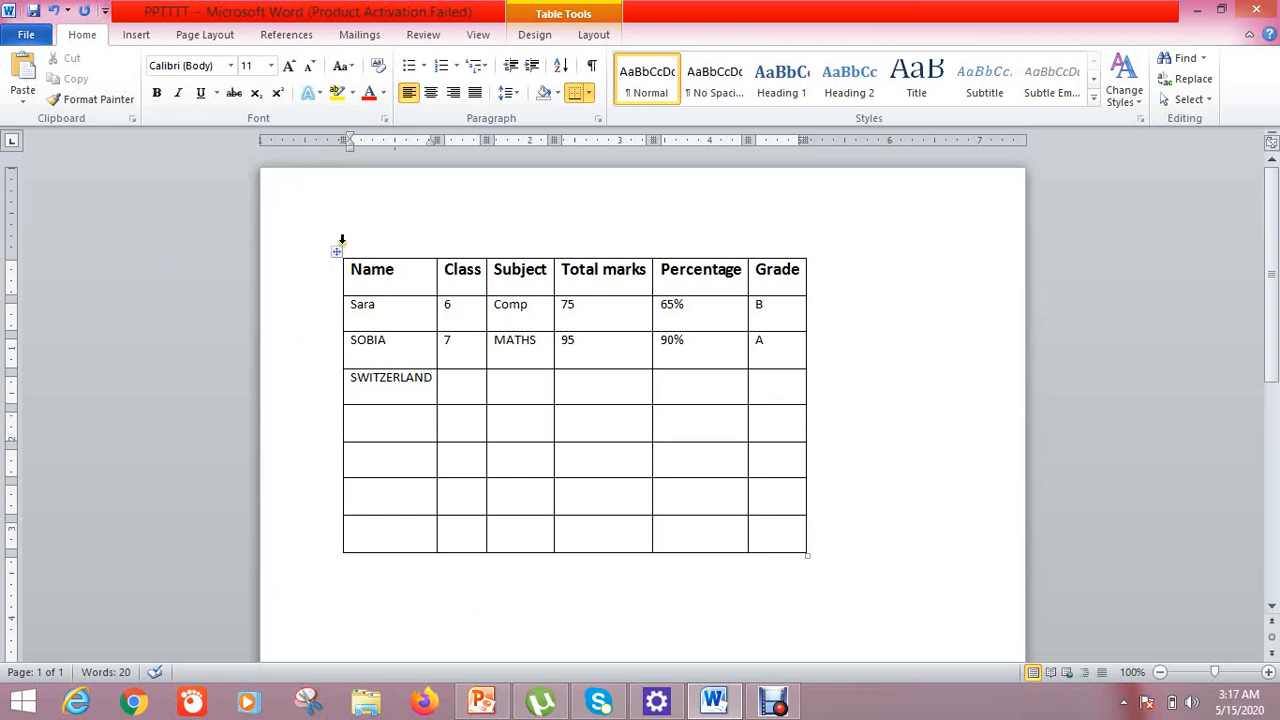
# Drag the table's bottom-right corner inward to make the table smaller
pyautogui.click(815, 558)
pyautogui.click(800, 545)
pyautogui.moveTo(806, 556); pyautogui.dragTo(729, 391)
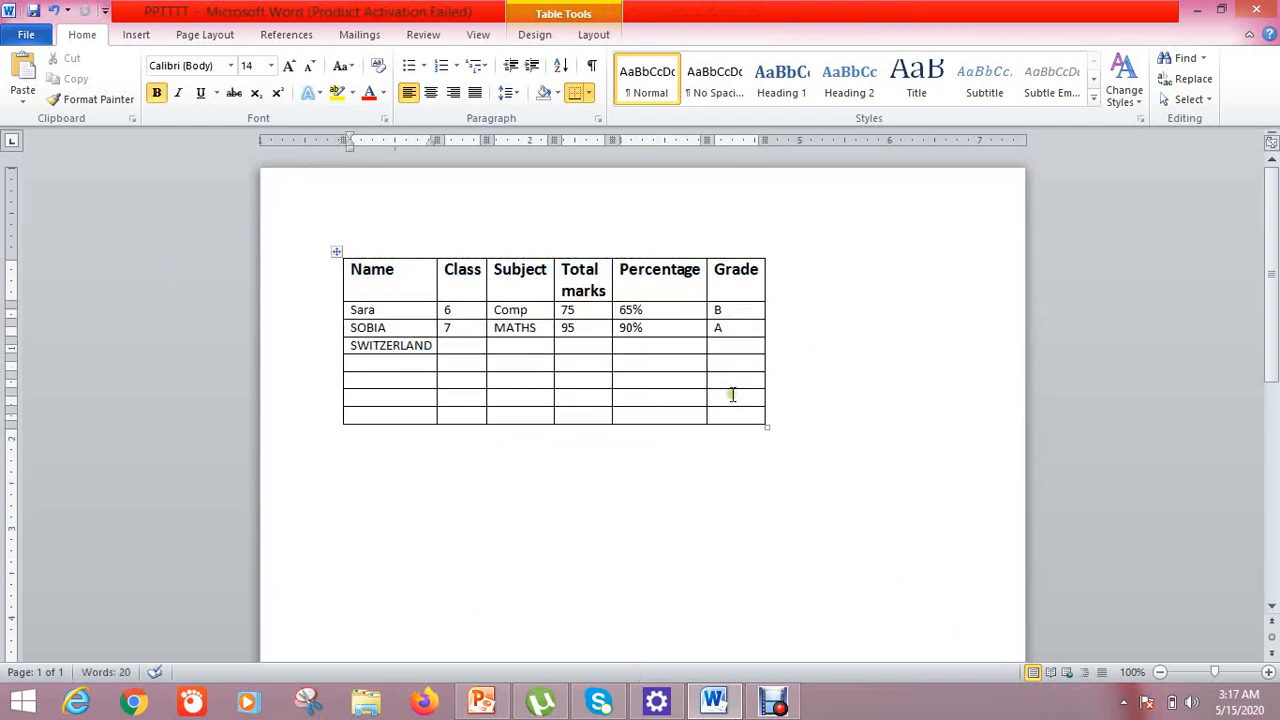
pyautogui.click(760, 454)
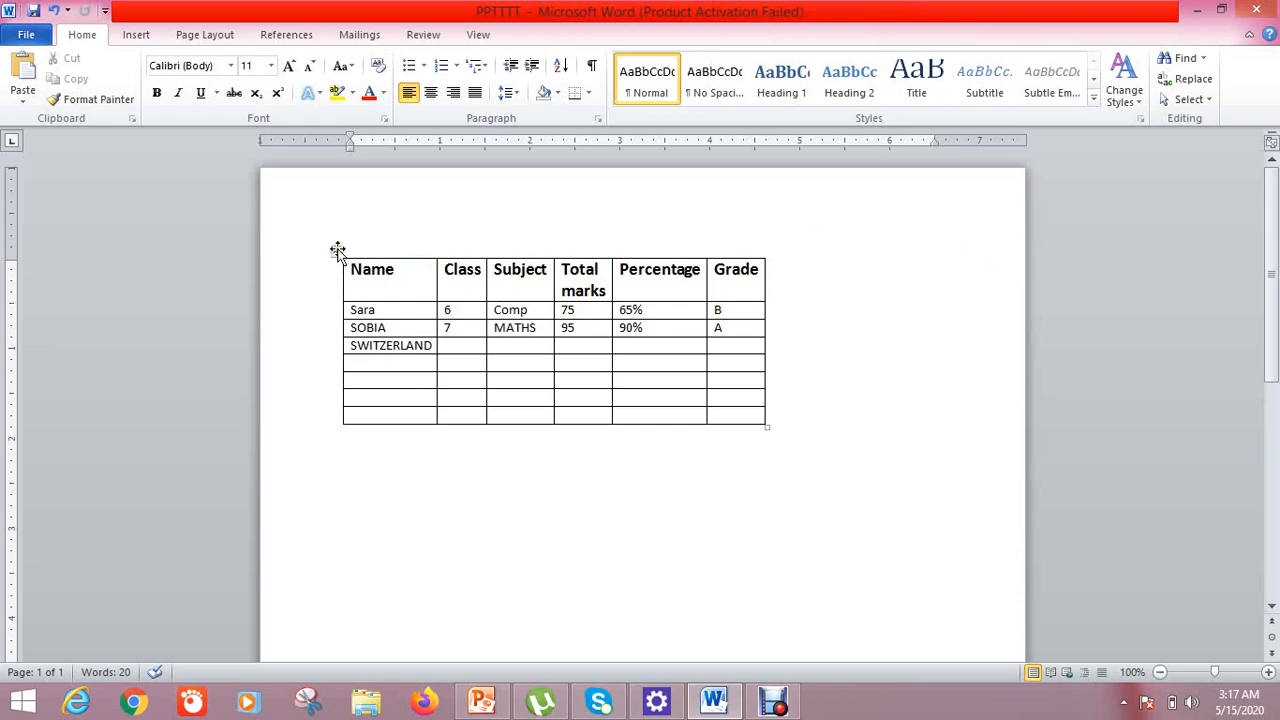
# AutoFit the table to the window width and drag it lower on the page
pyautogui.click(337, 250)
pyautogui.rightClick(337, 250)
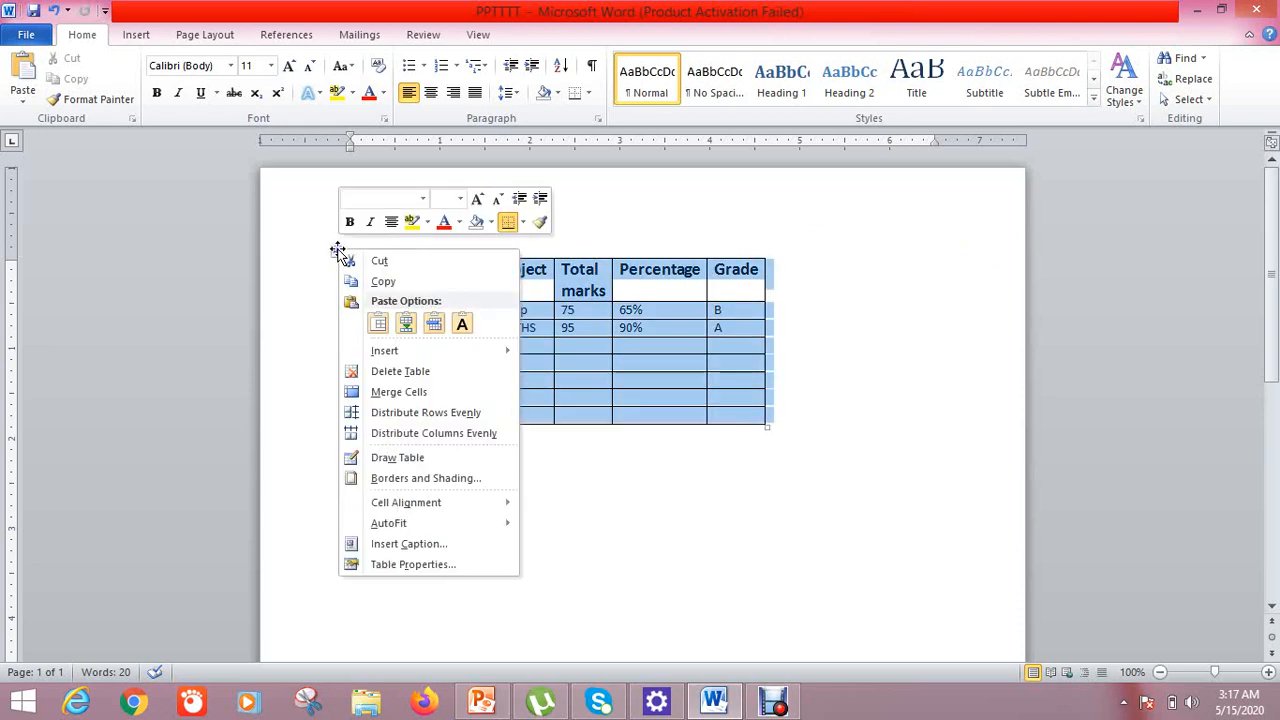
pyautogui.moveTo(384, 358)
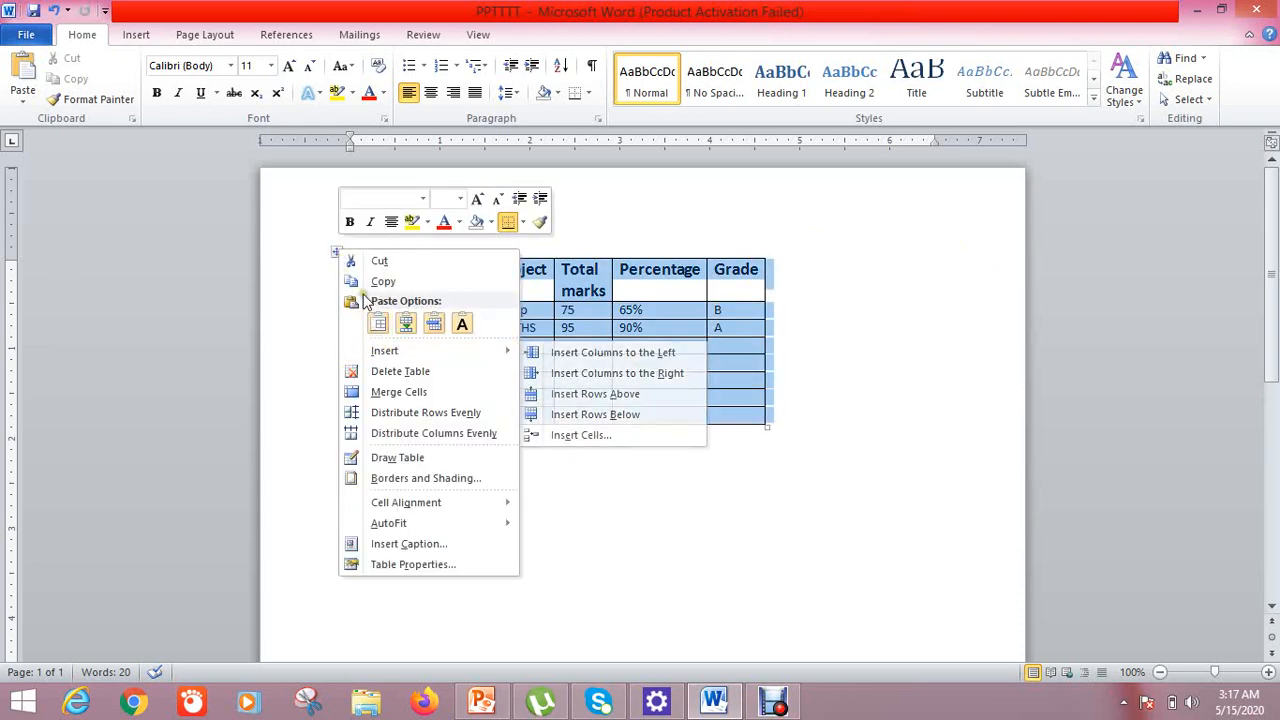
pyautogui.moveTo(397, 536)
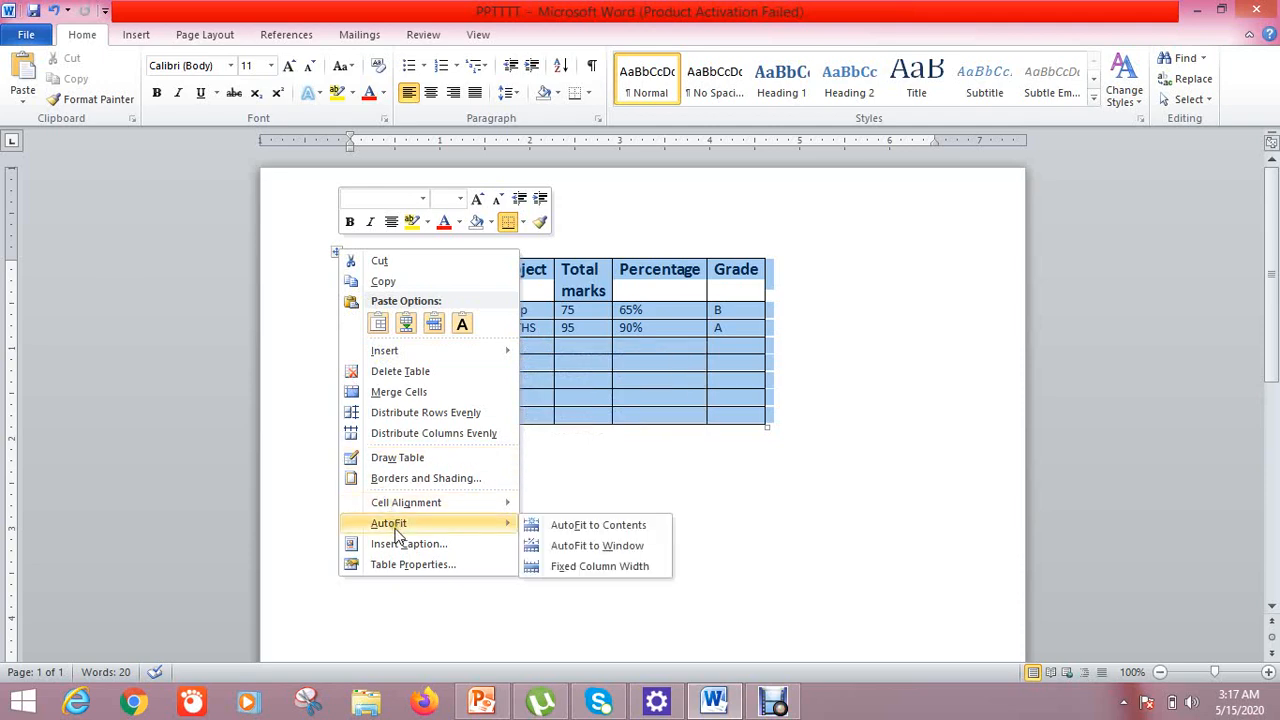
pyautogui.click(625, 545)
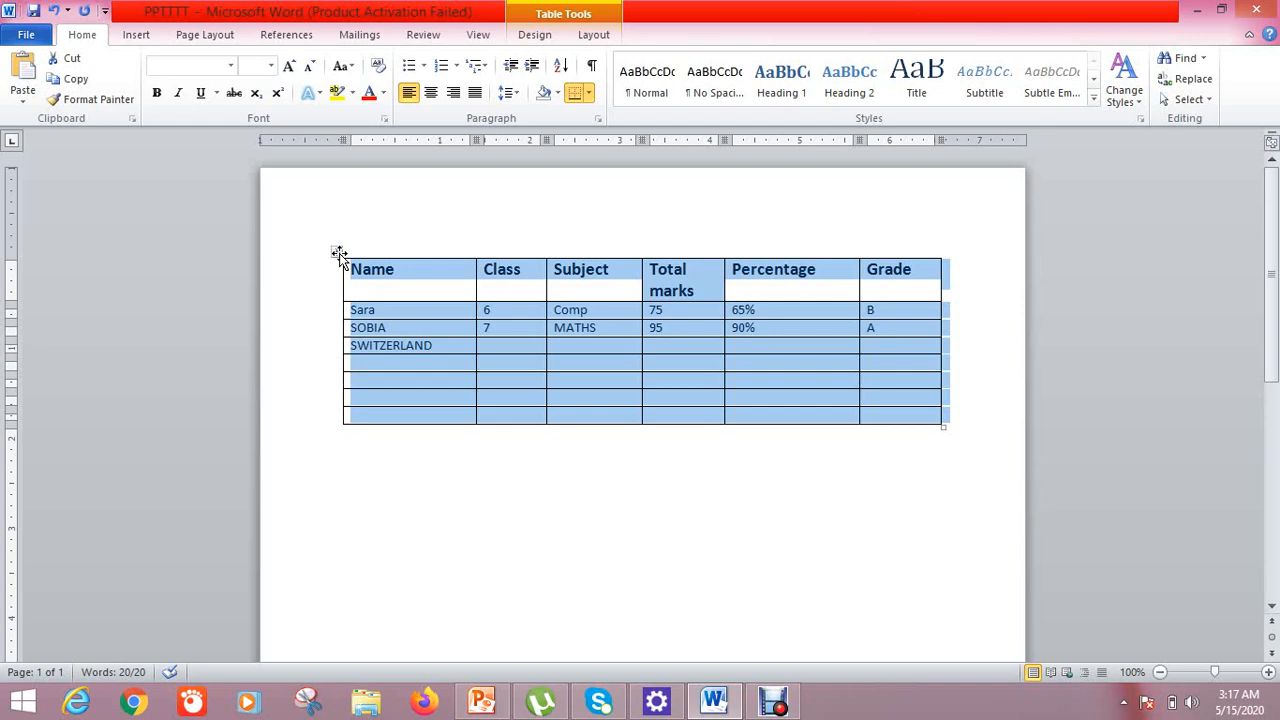
pyautogui.moveTo(335, 251); pyautogui.dragTo(317, 335)
pyautogui.click(474, 288)
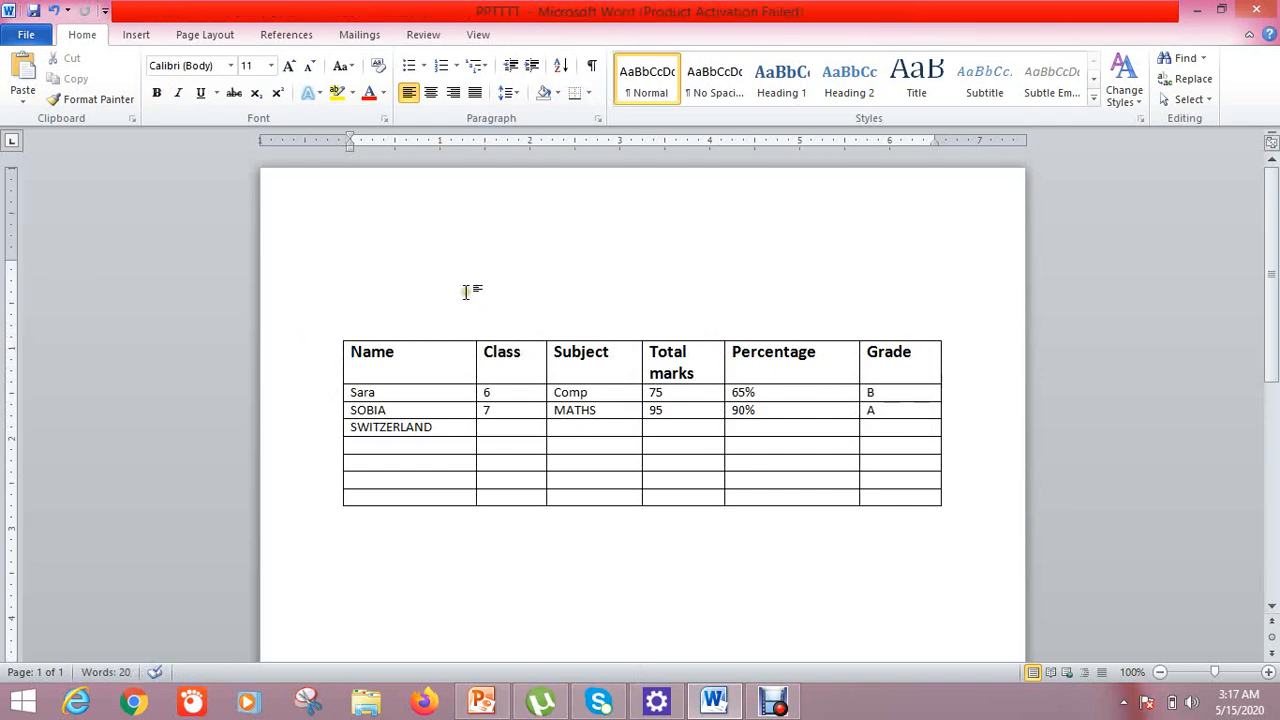
# Set the Name heading's text direction to vertical, top-to-bottom
pyautogui.click(416, 354)
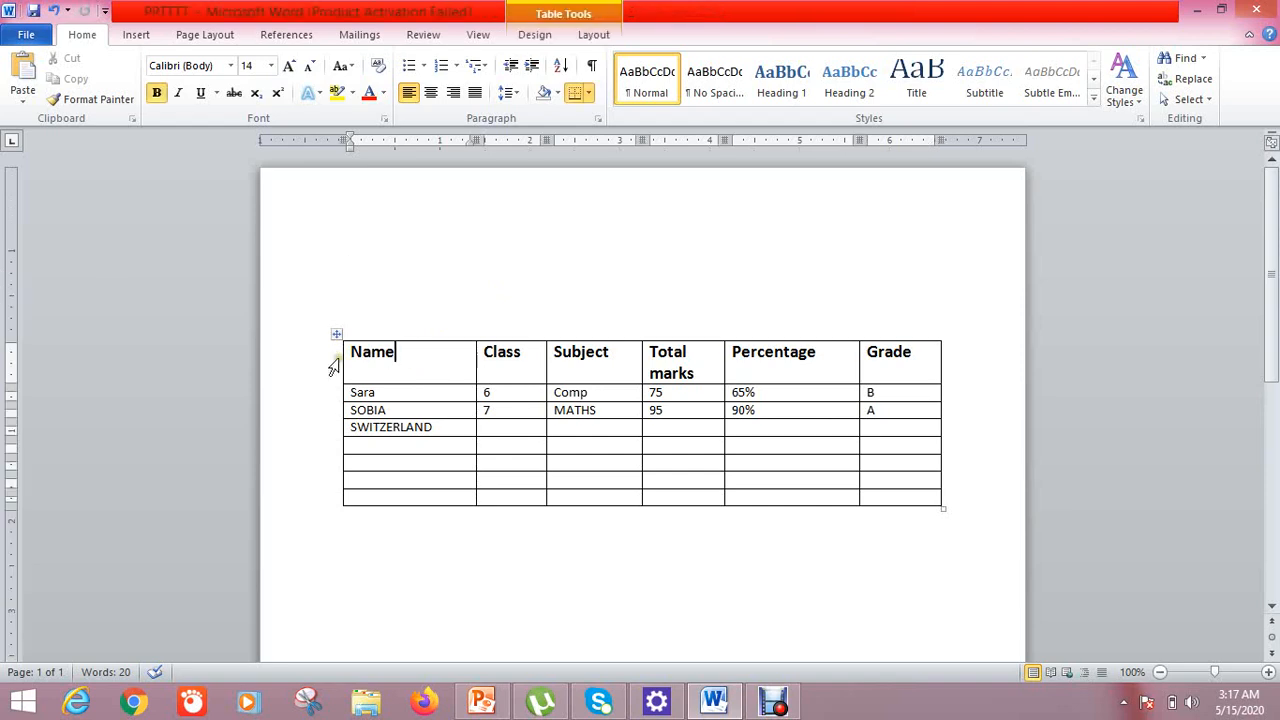
pyautogui.moveTo(404, 351); pyautogui.dragTo(348, 353)
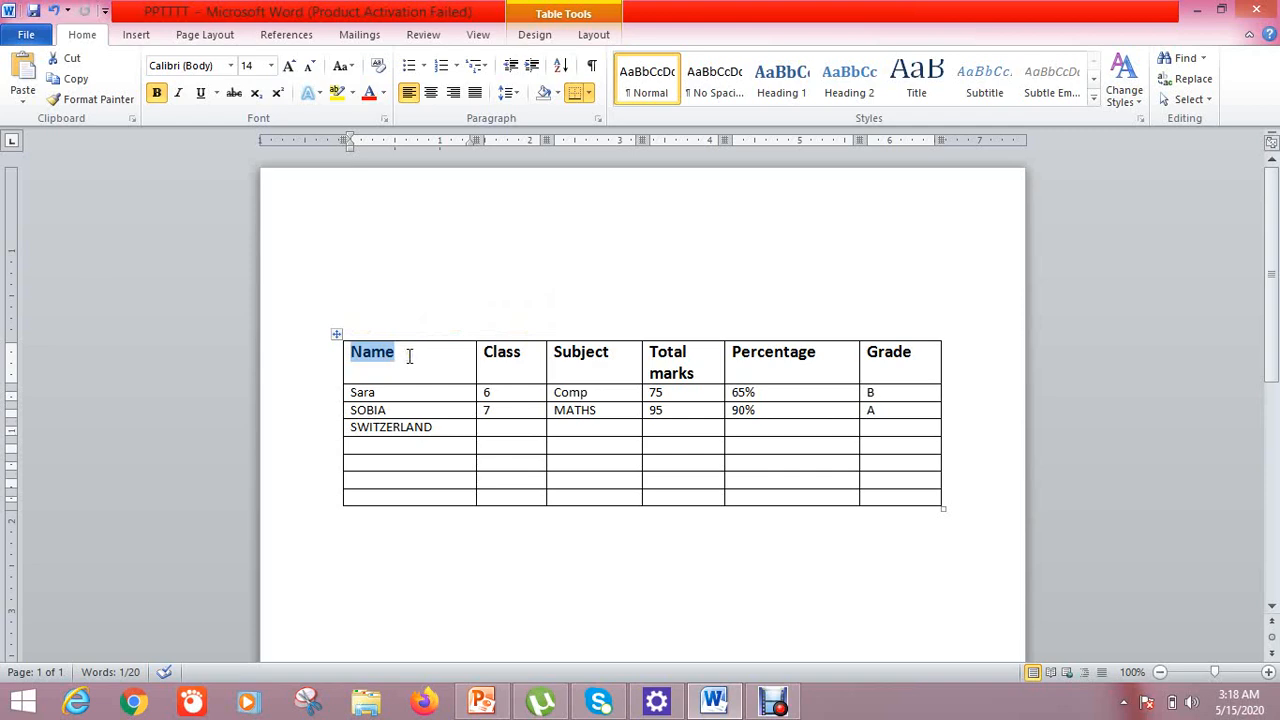
pyautogui.rightClick(409, 356)
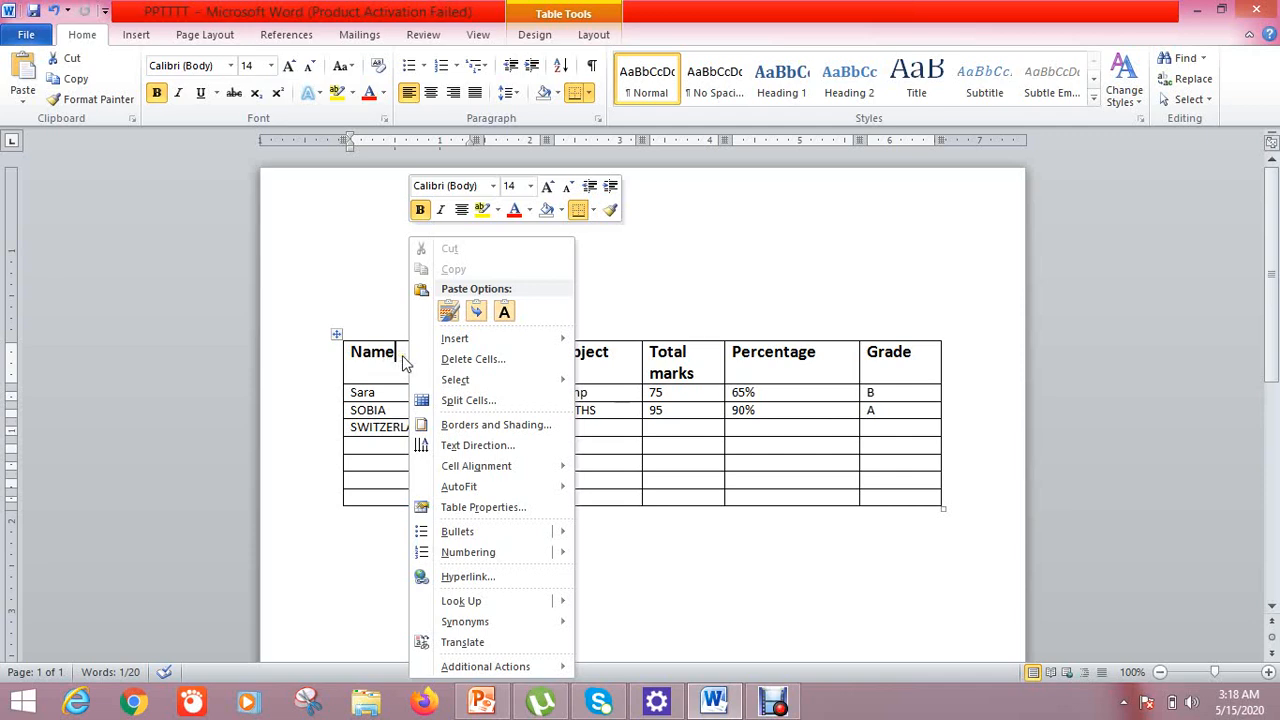
pyautogui.click(517, 446)
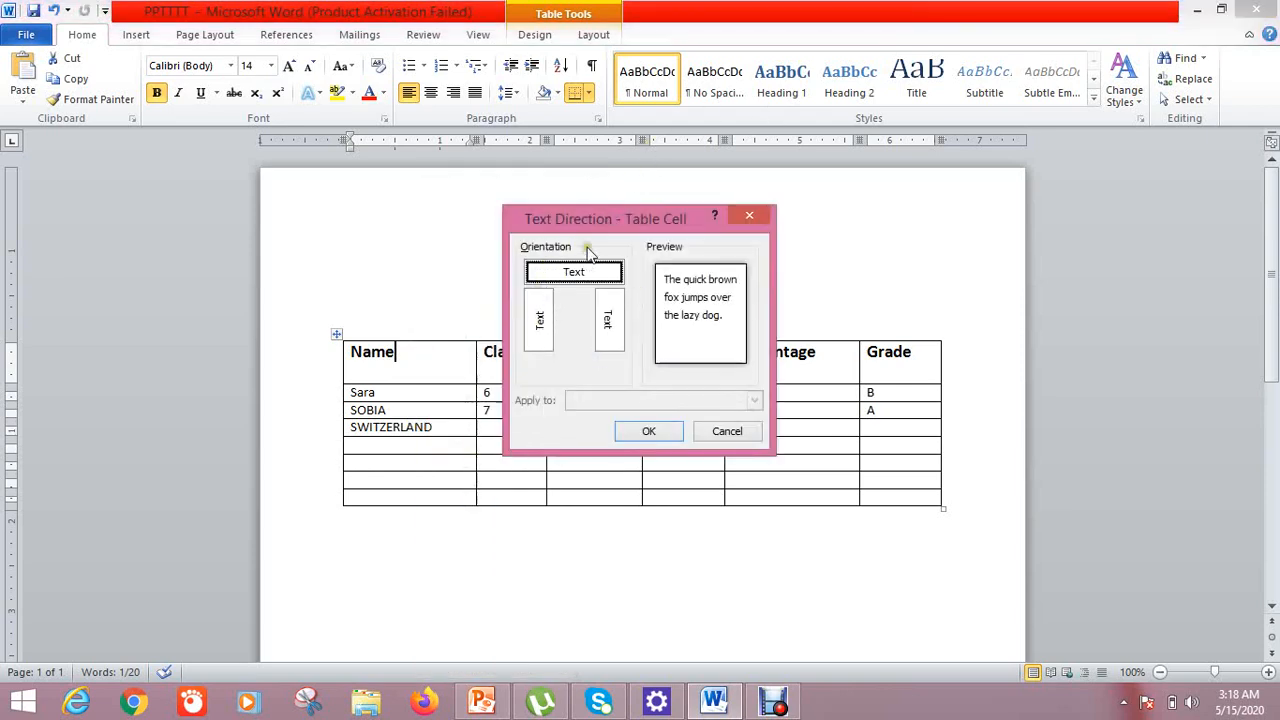
pyautogui.click(539, 318)
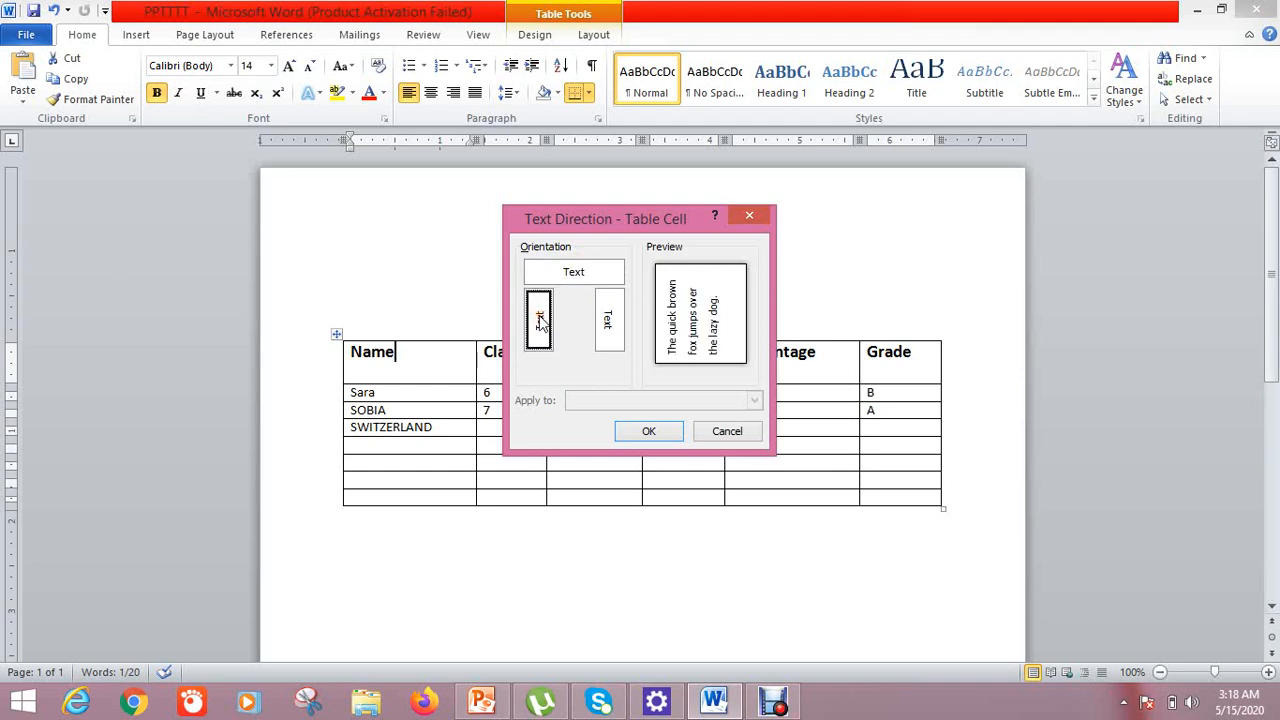
pyautogui.click(604, 338)
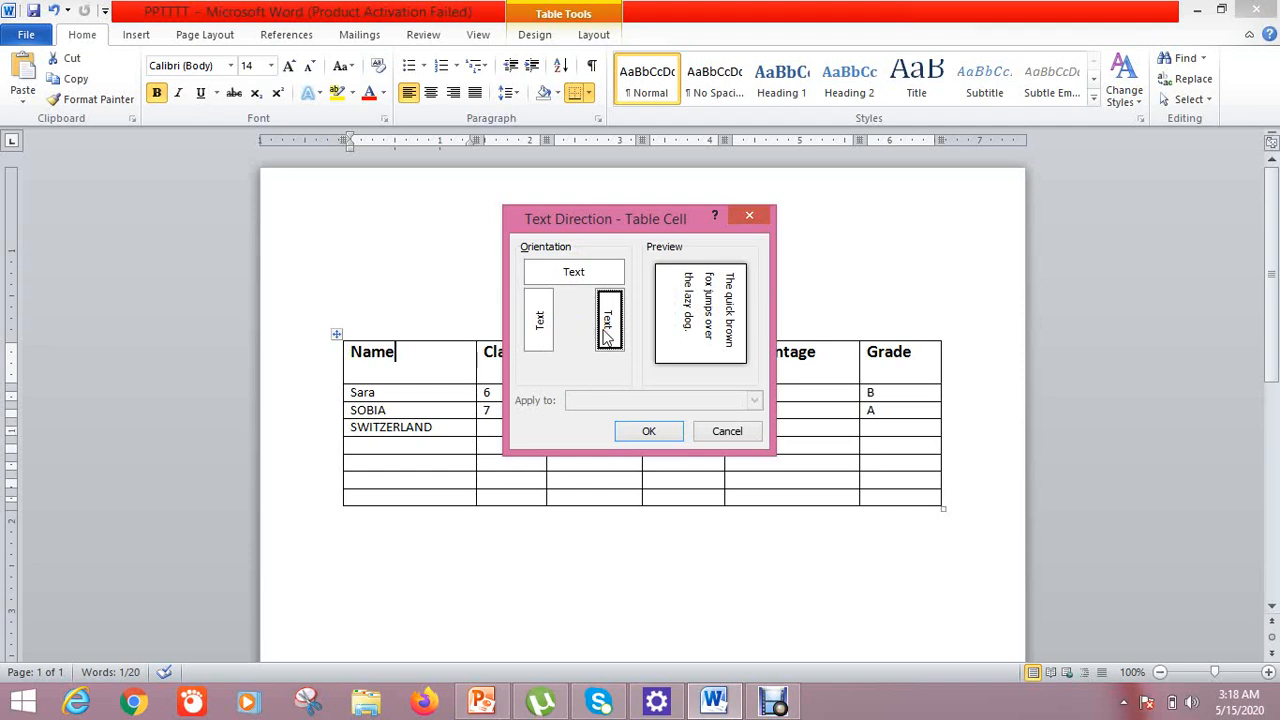
pyautogui.click(633, 433)
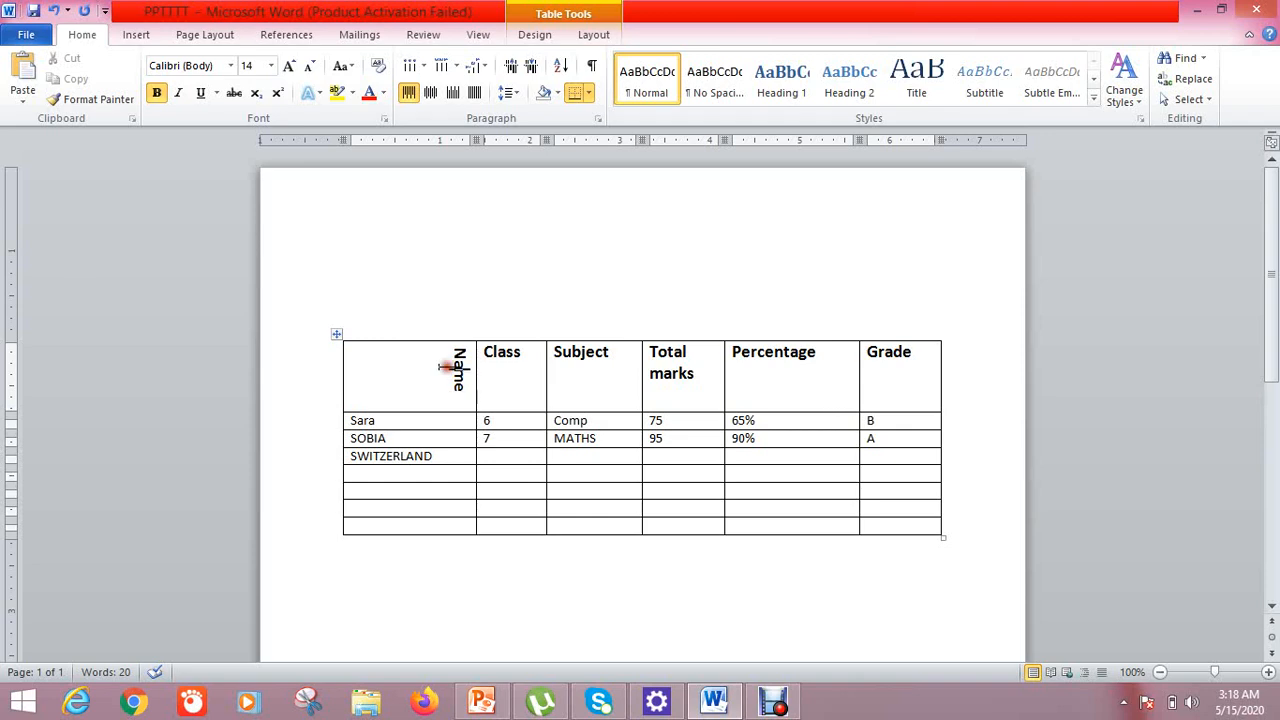
# Restore the Name heading's text direction to horizontal
pyautogui.rightClick(446, 366)
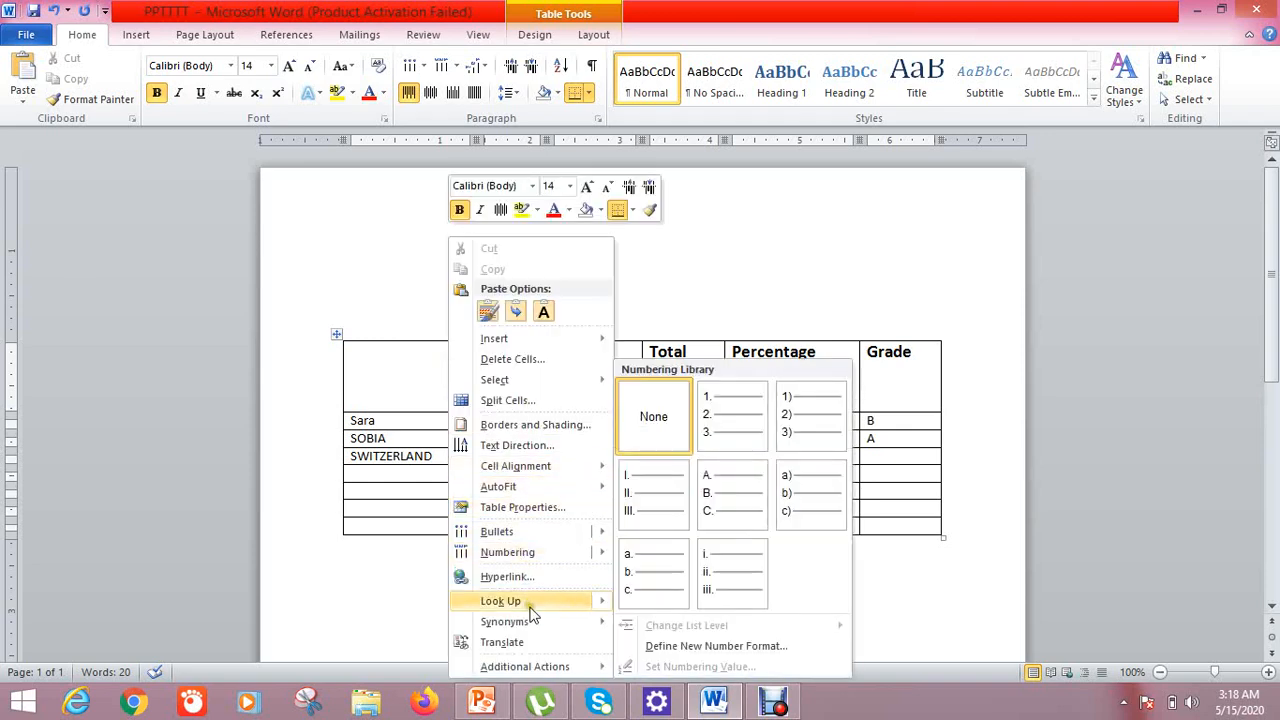
pyautogui.click(528, 449)
pyautogui.click(567, 282)
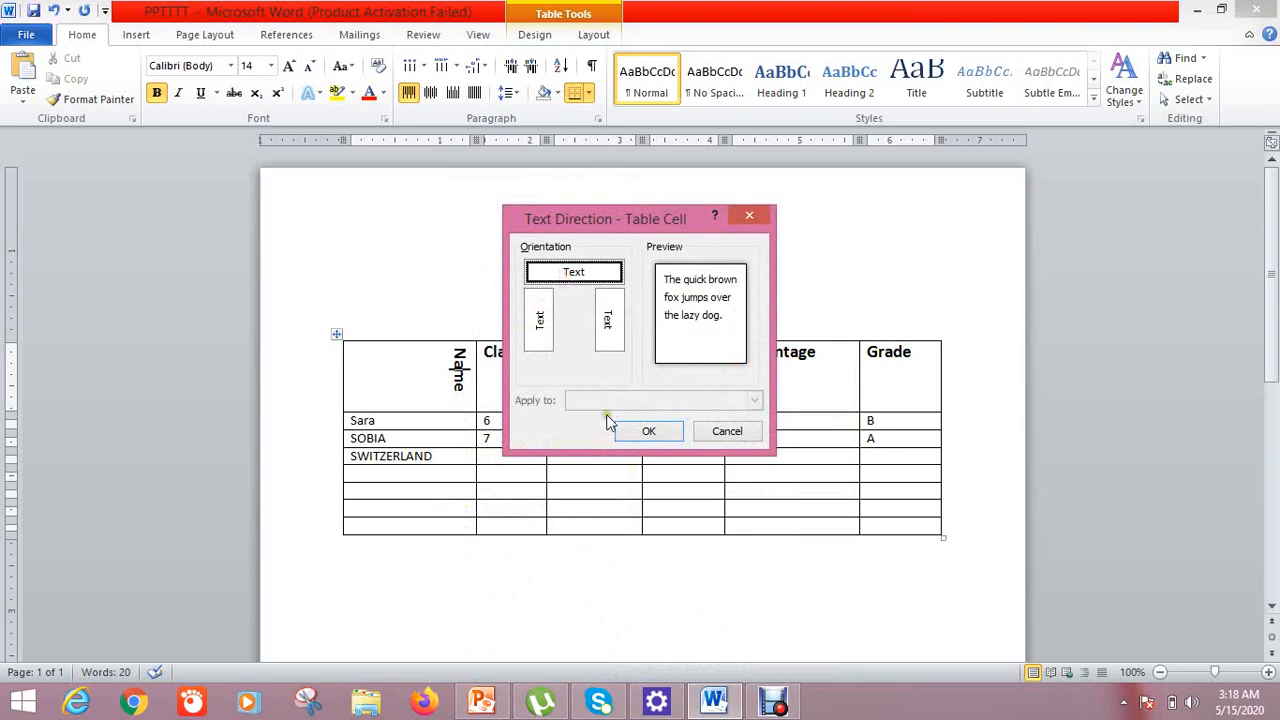
pyautogui.click(646, 433)
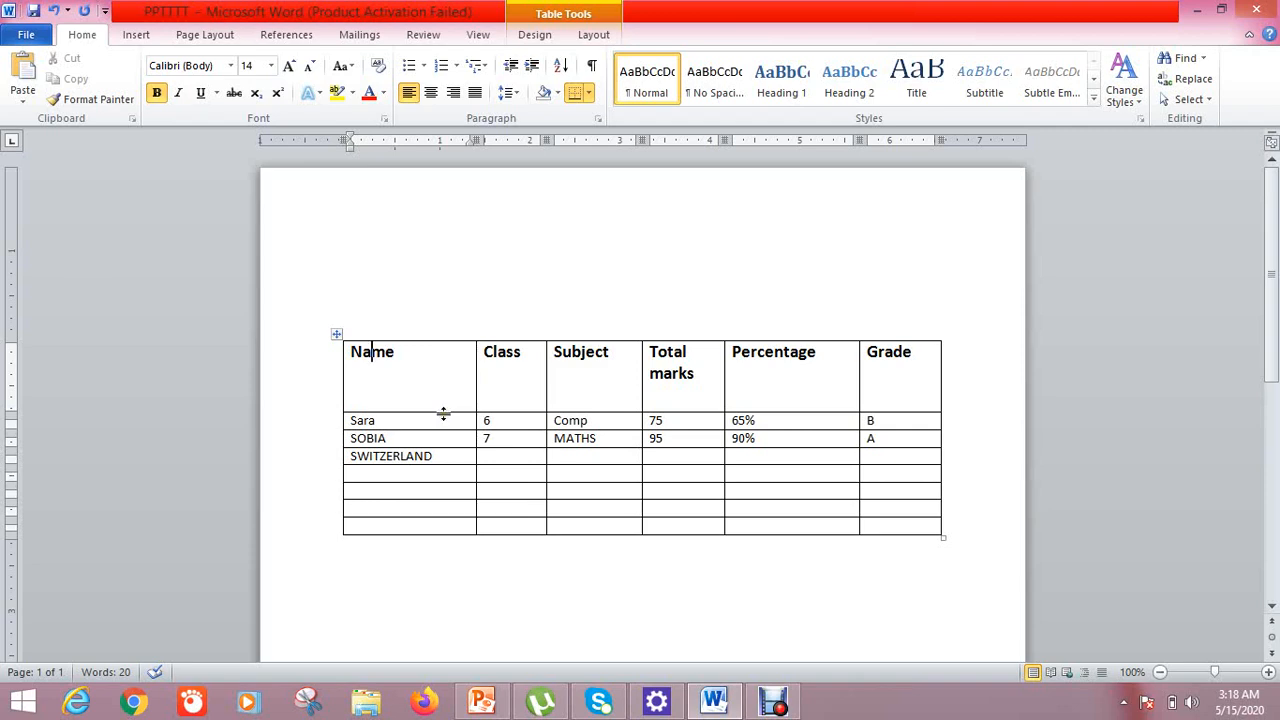
# Drag the border below the header row upward so it just fits the Total marks heading
pyautogui.moveTo(443, 413); pyautogui.dragTo(443, 385)
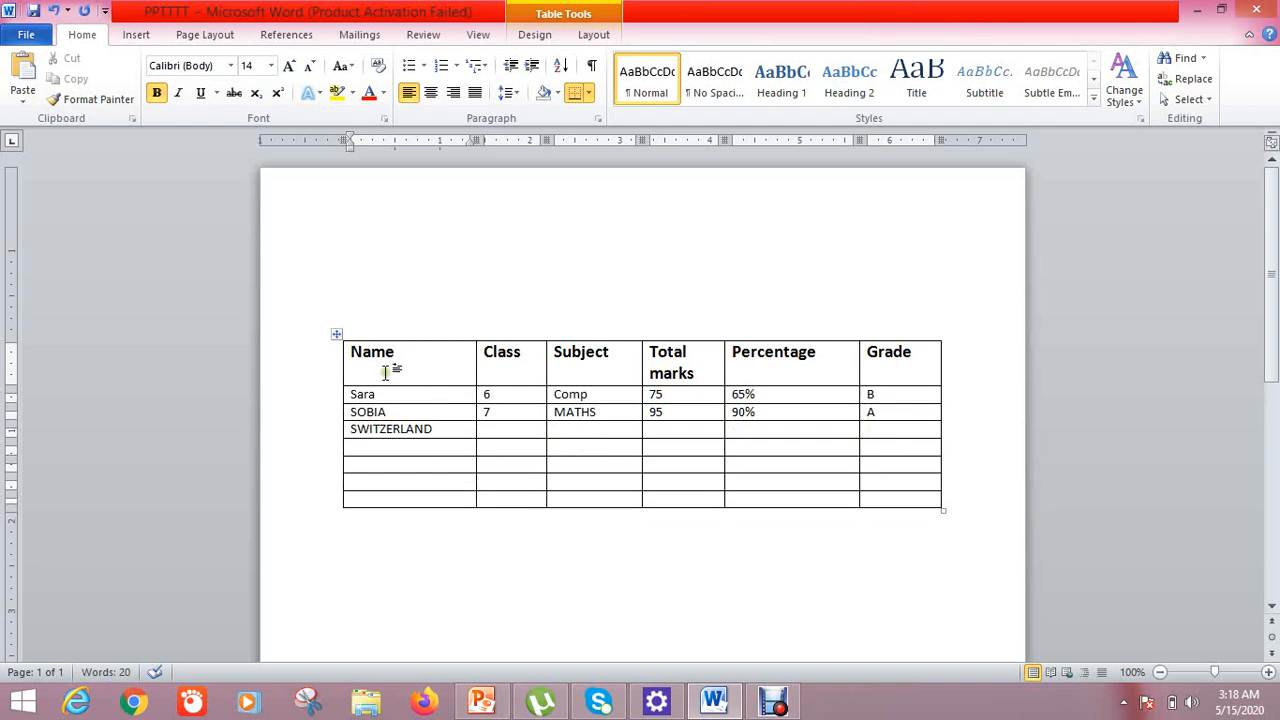
# In Borders and Shading for the table, choose a thick line style, purple colour and 3 pt width
pyautogui.rightClick(338, 336)
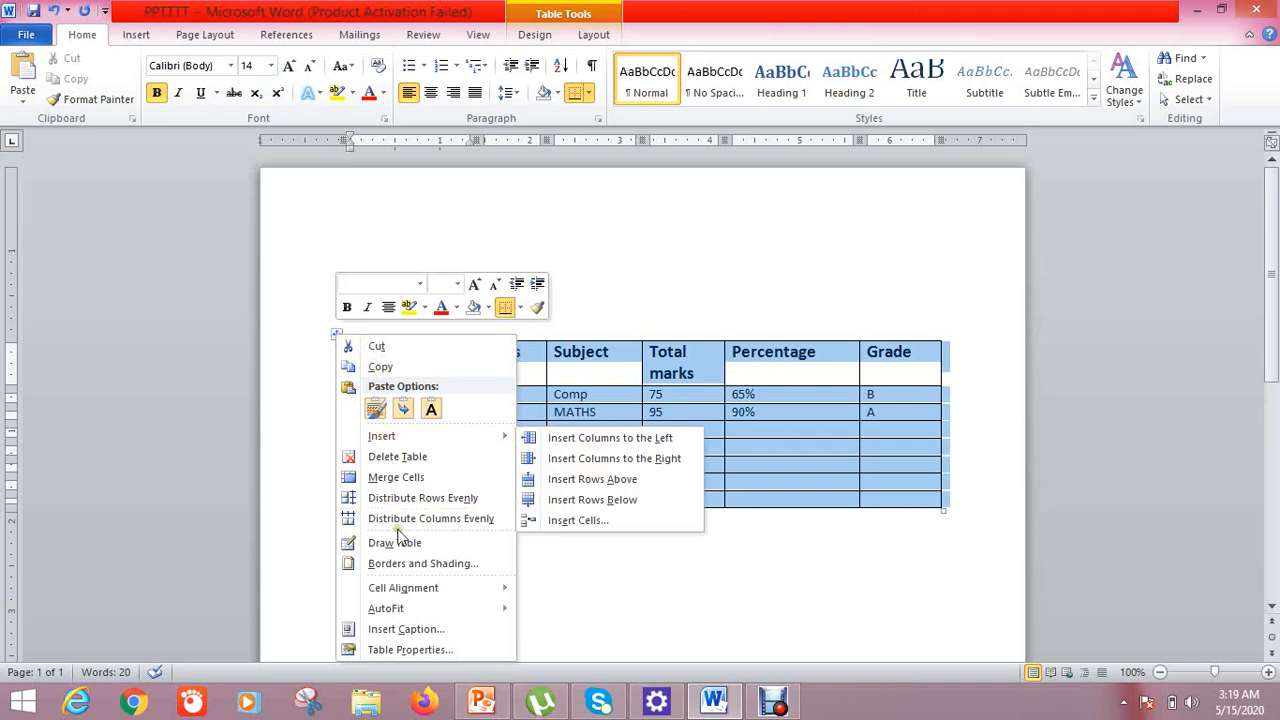
pyautogui.click(404, 563)
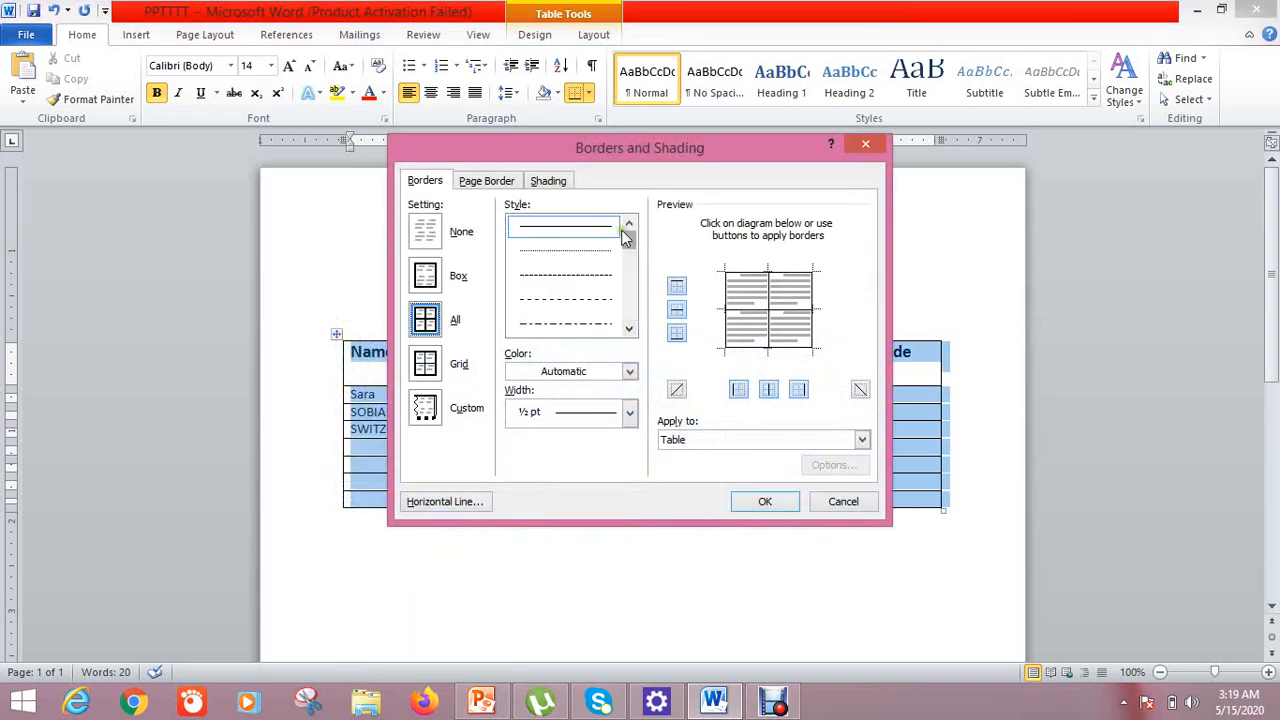
pyautogui.moveTo(629, 240); pyautogui.dragTo(628, 267)
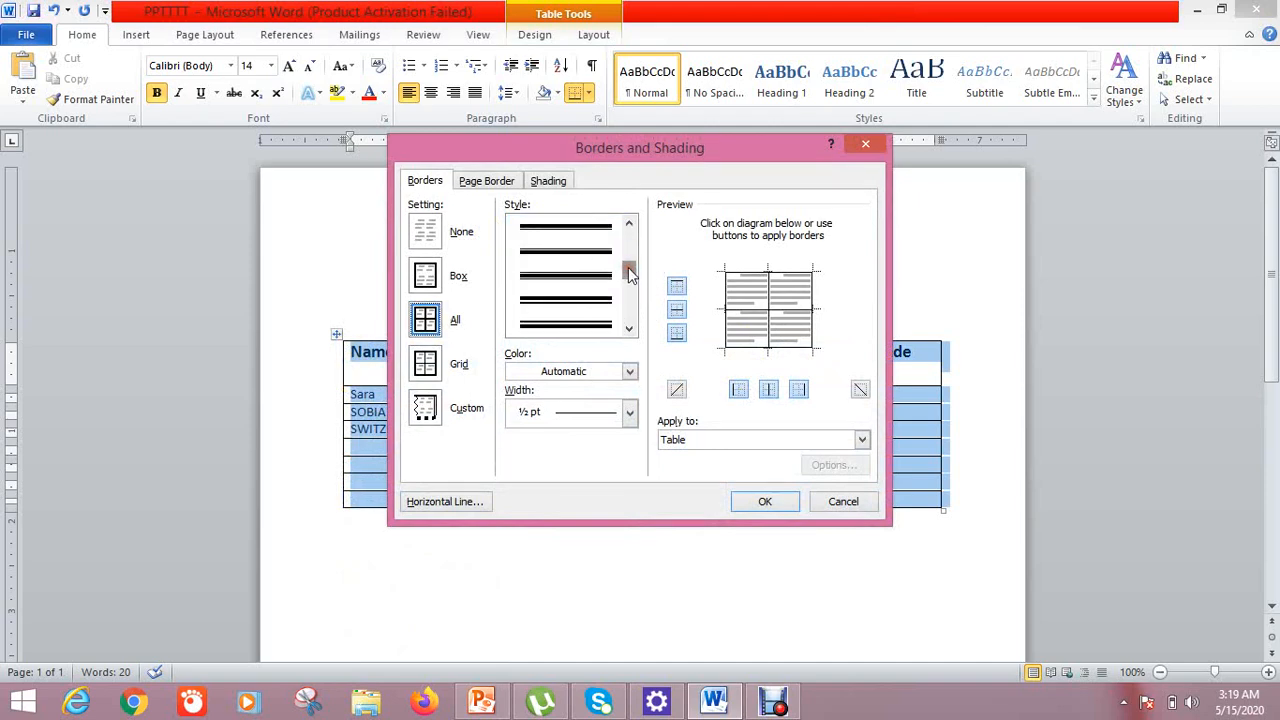
pyautogui.click(597, 257)
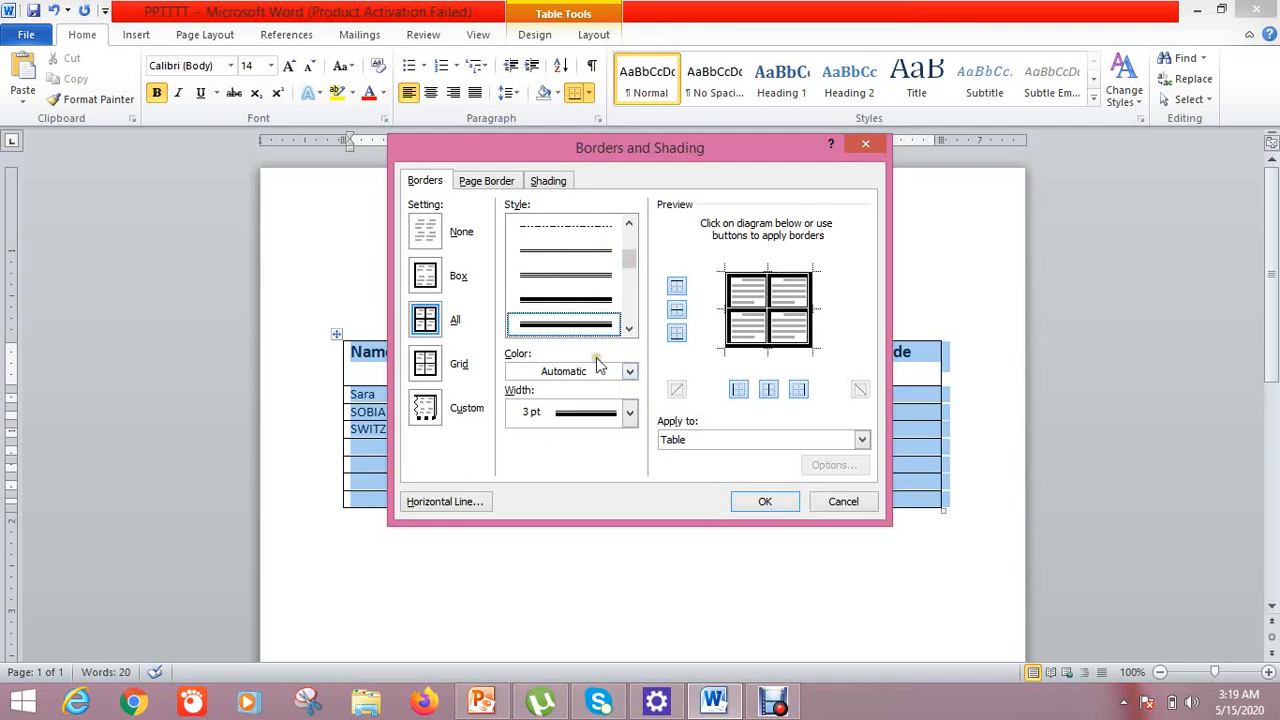
pyautogui.click(627, 372)
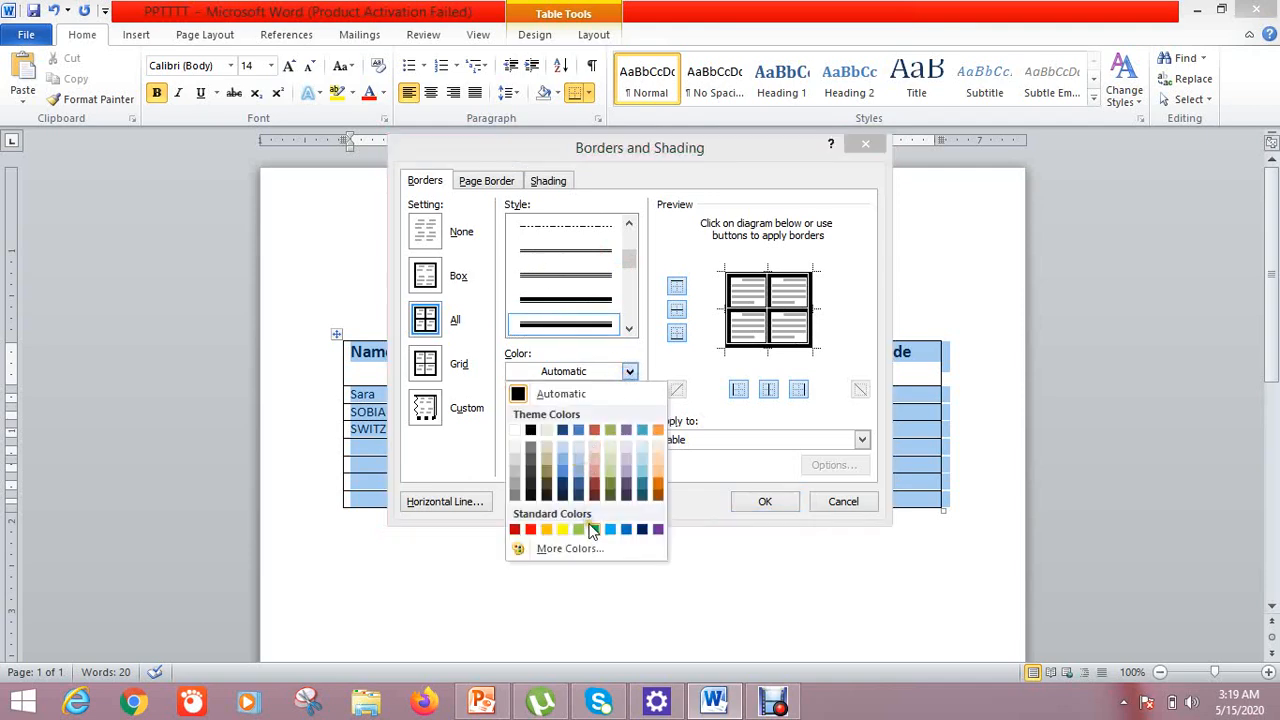
pyautogui.click(657, 529)
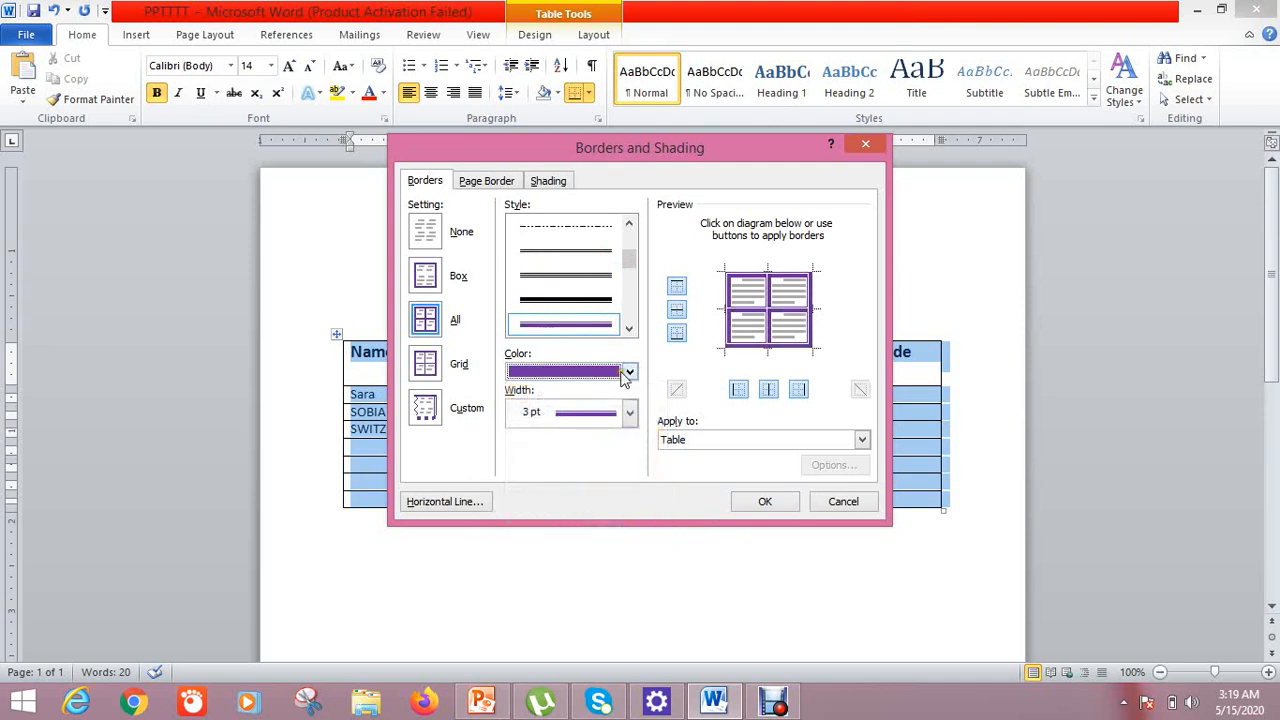
pyautogui.click(628, 416)
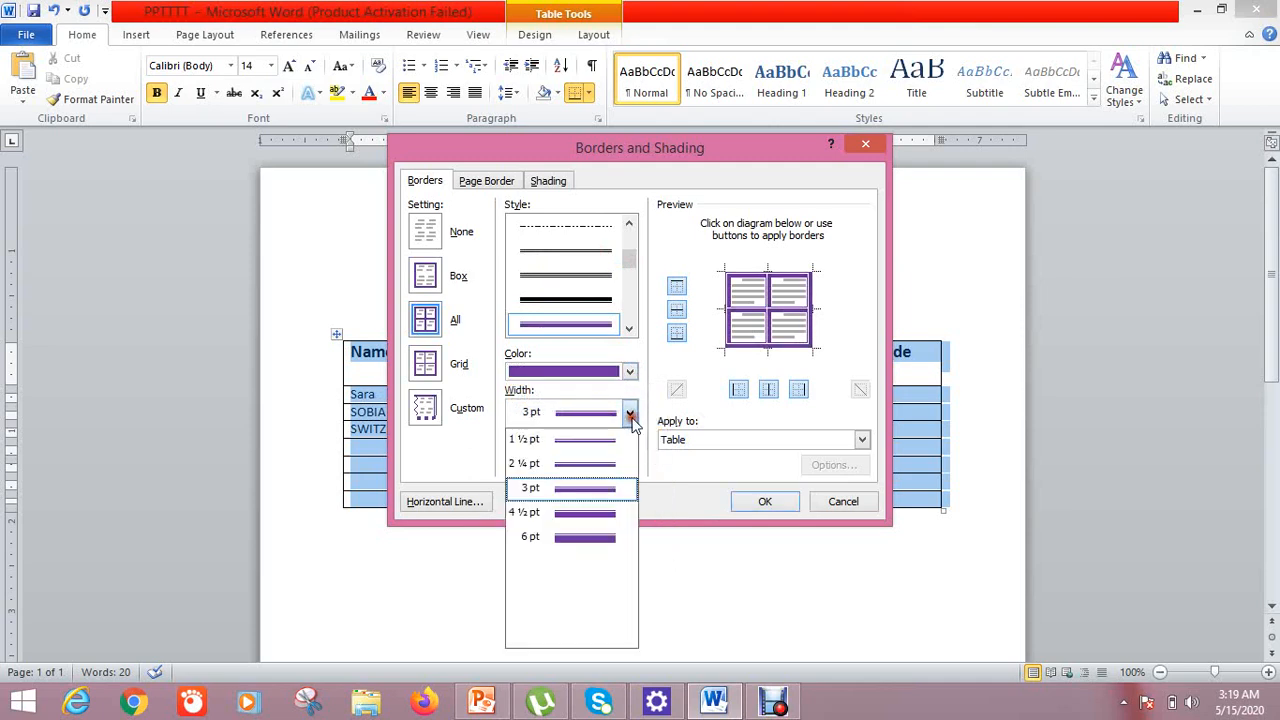
pyautogui.click(630, 416)
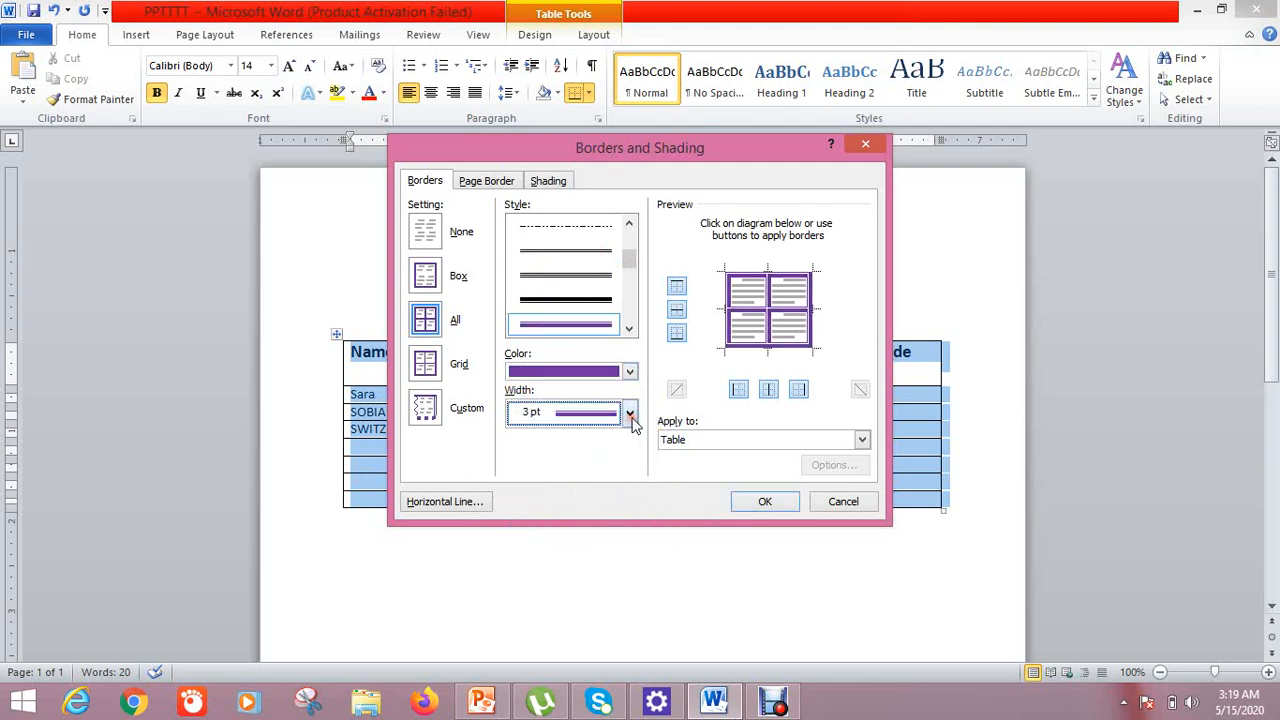
# Keep top and inside borders on in the preview and apply the purple borders to the table
pyautogui.click(676, 288)
pyautogui.click(676, 288)
pyautogui.click(676, 310)
pyautogui.click(676, 310)
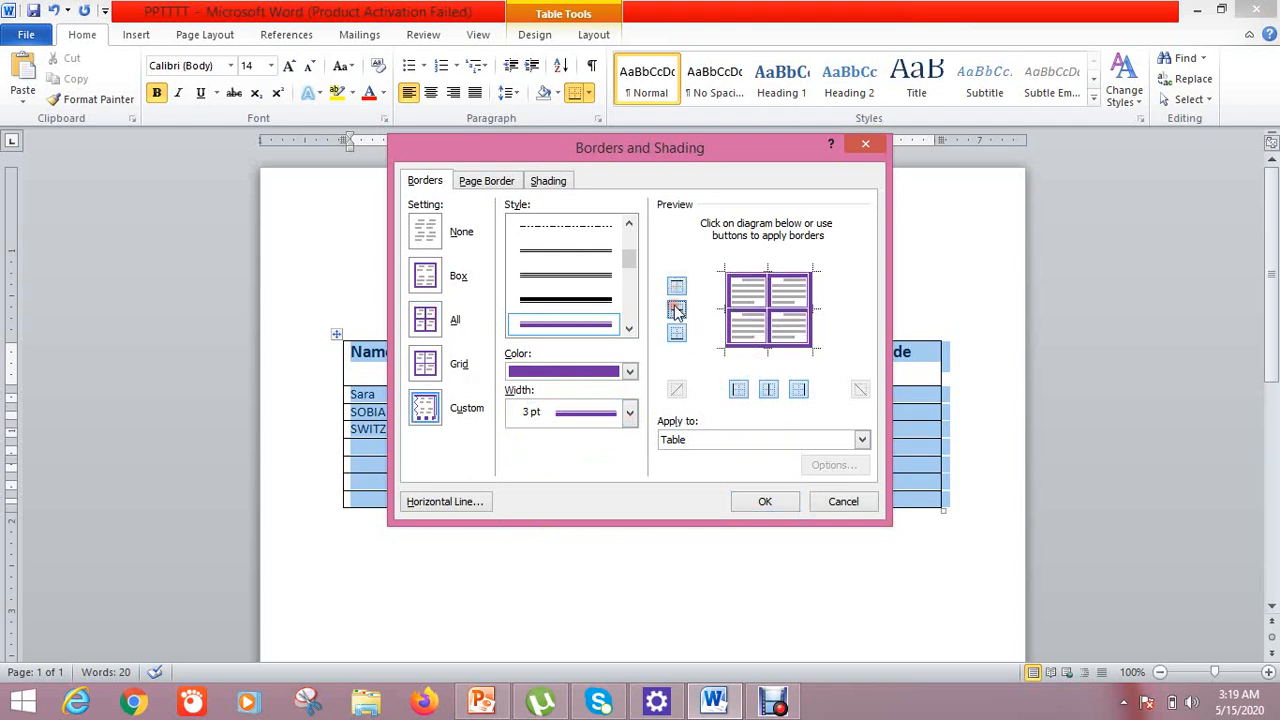
pyautogui.click(764, 501)
pyautogui.click(701, 572)
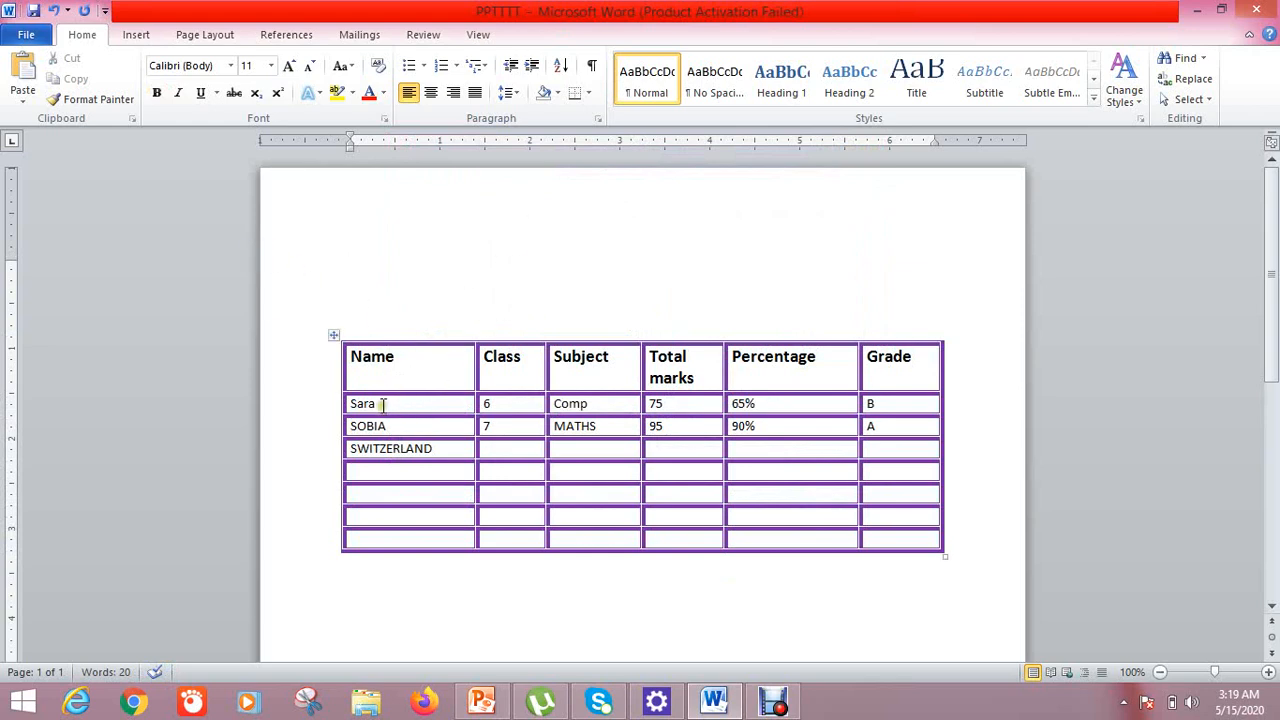
# Select the Percentage heading text in the table's header row
pyautogui.rightClick(395, 362)
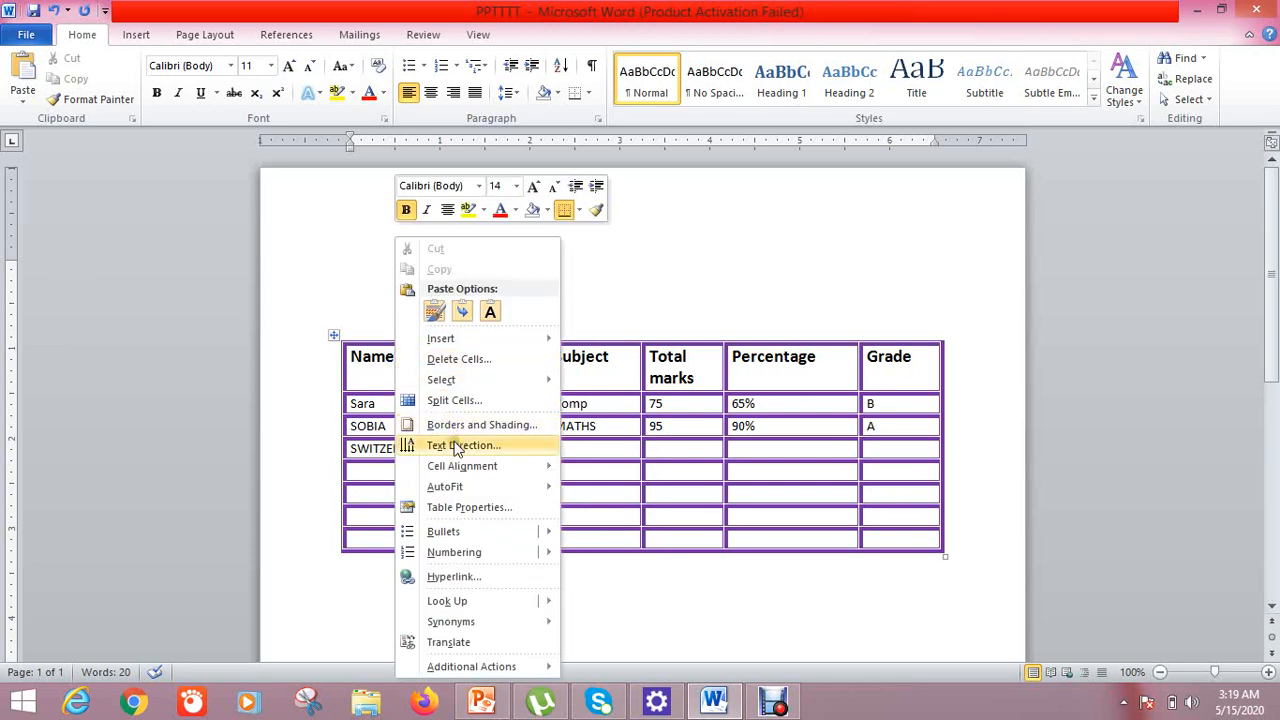
pyautogui.moveTo(461, 470)
pyautogui.click(566, 466)
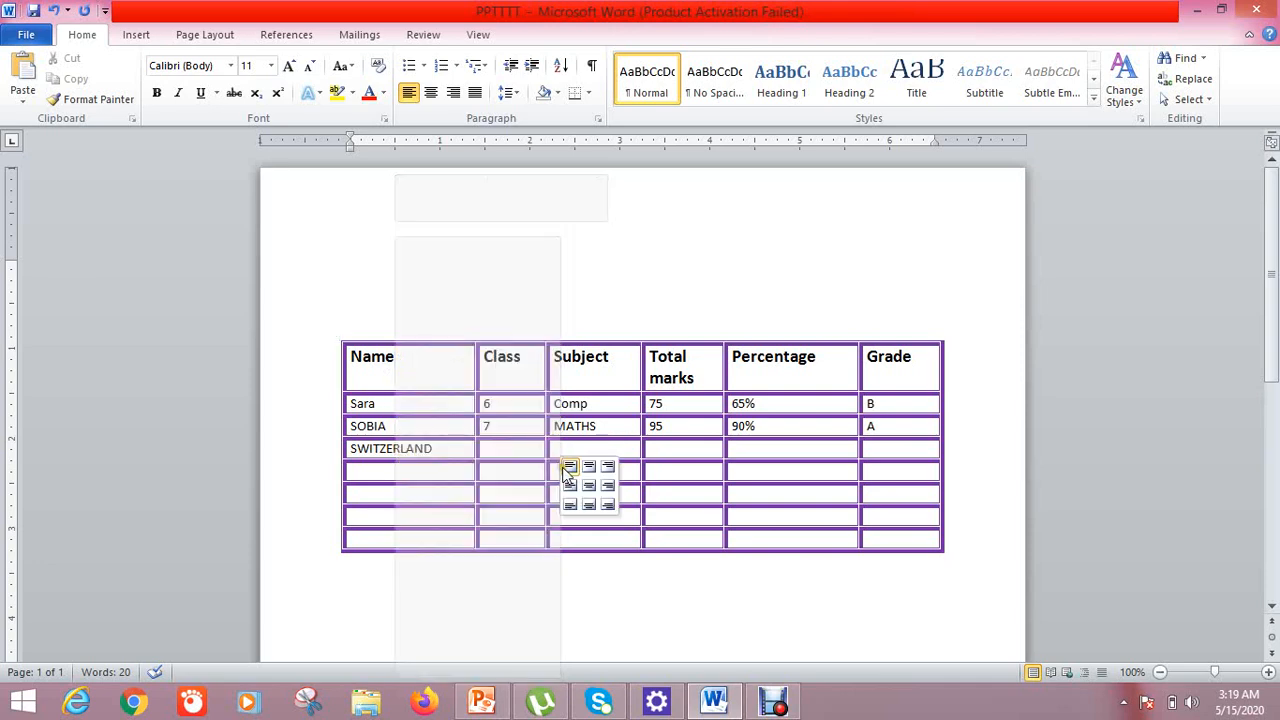
pyautogui.click(720, 376)
pyautogui.moveTo(800, 359); pyautogui.dragTo(705, 380)
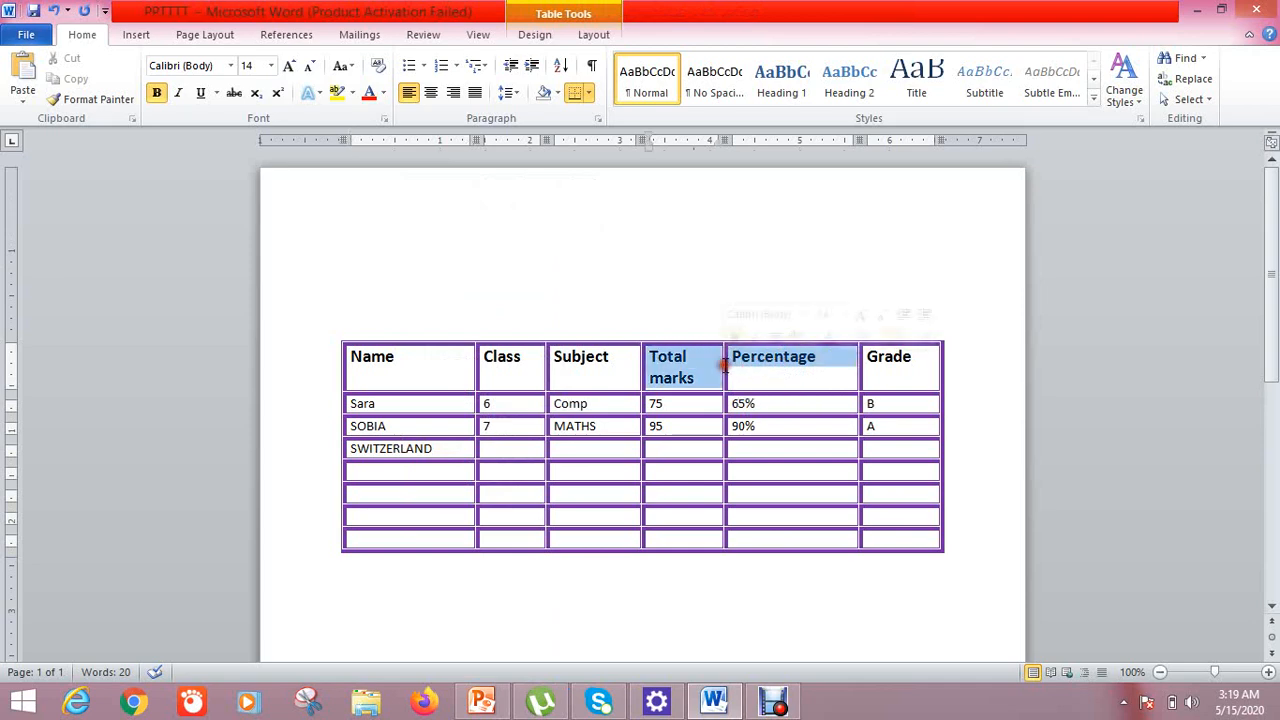
pyautogui.click(772, 372)
pyautogui.moveTo(820, 357); pyautogui.dragTo(736, 366)
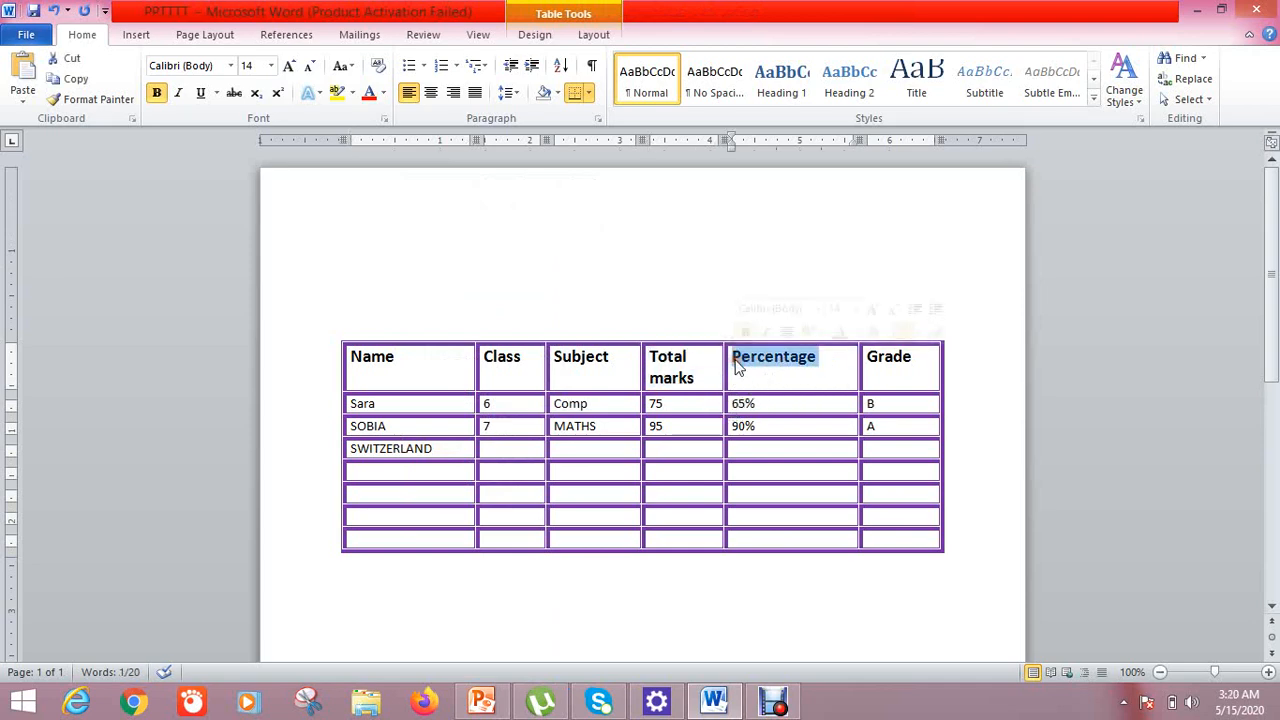
# Set the Percentage header cell's alignment to Align Top Center
pyautogui.rightClick(740, 366)
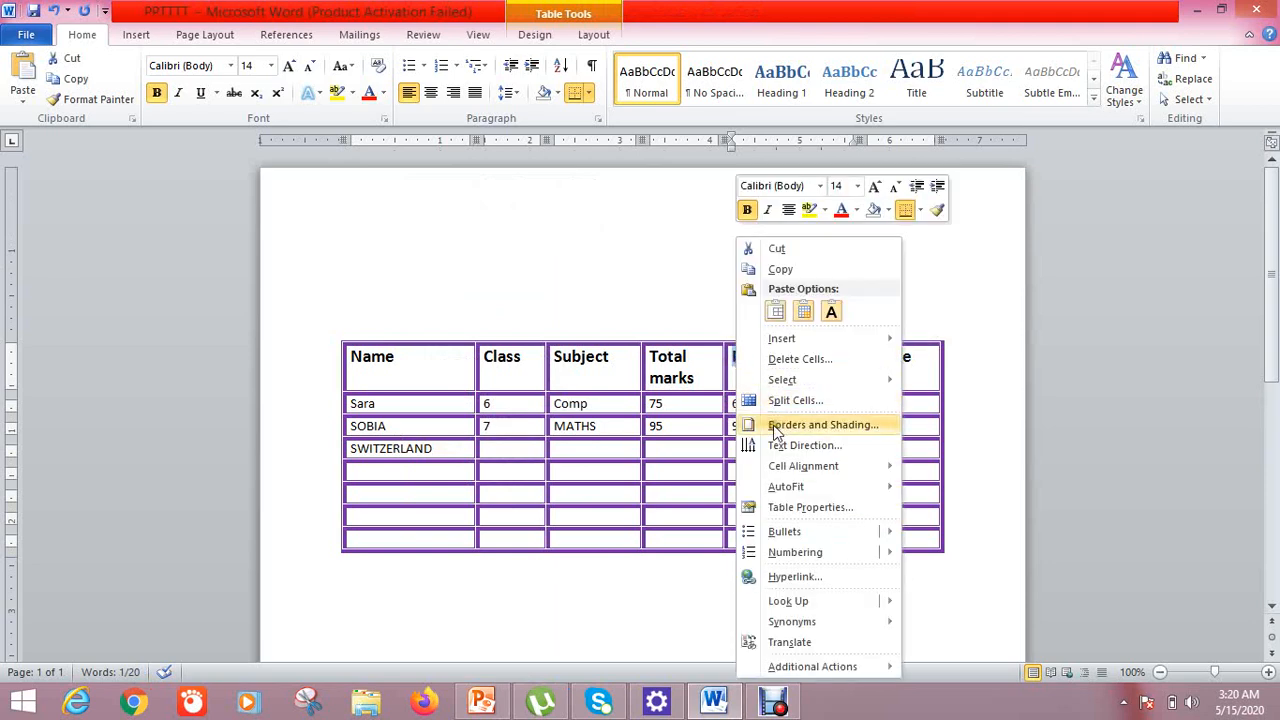
pyautogui.moveTo(785, 468)
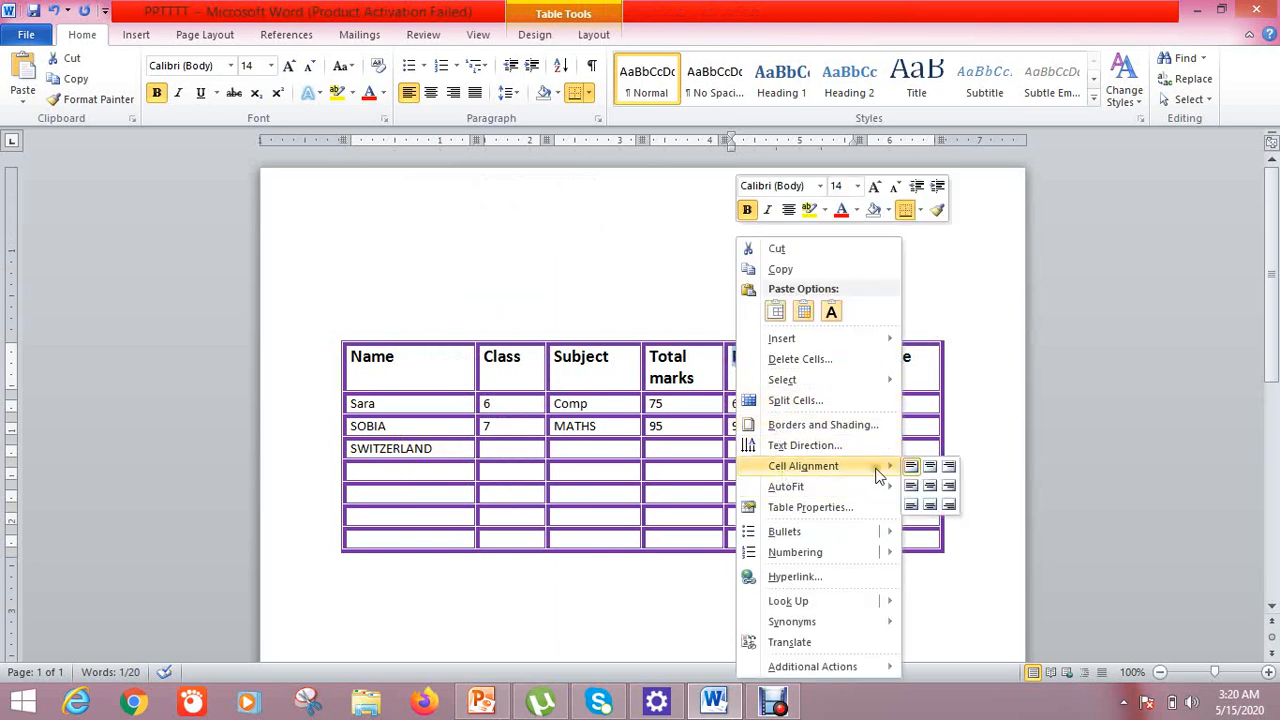
pyautogui.click(909, 468)
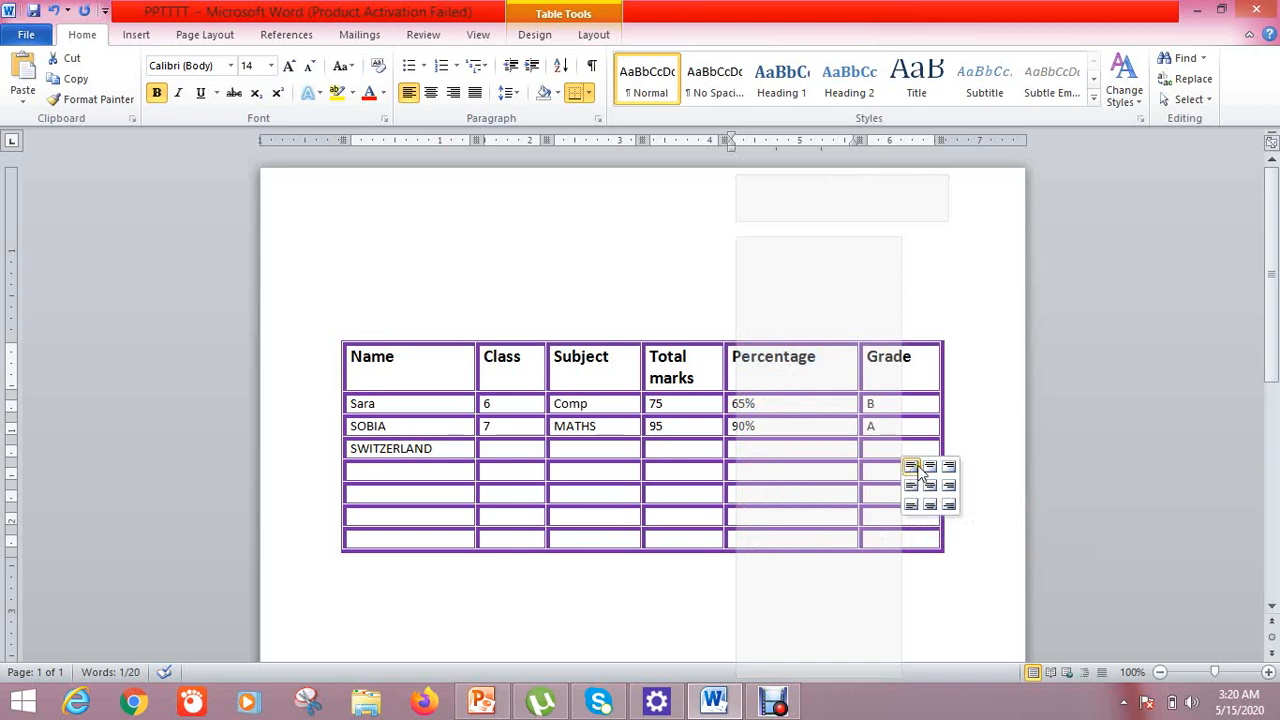
pyautogui.click(932, 469)
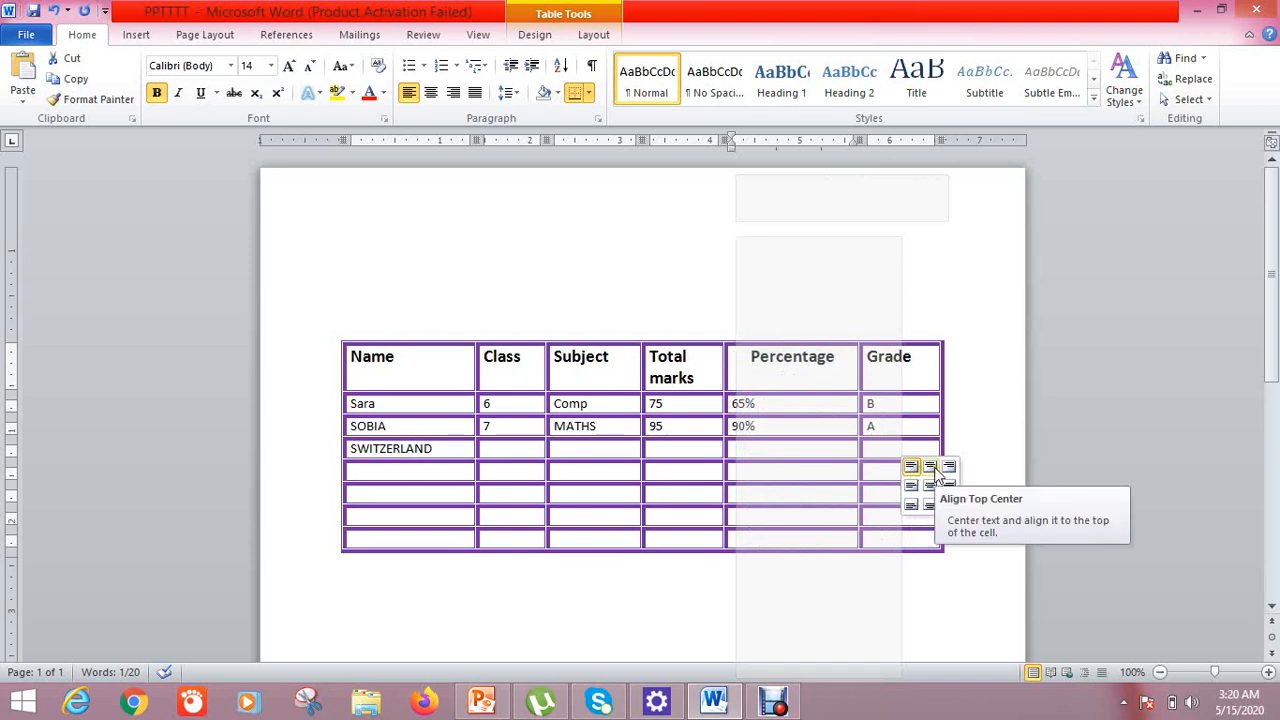
pyautogui.click(949, 466)
pyautogui.click(912, 488)
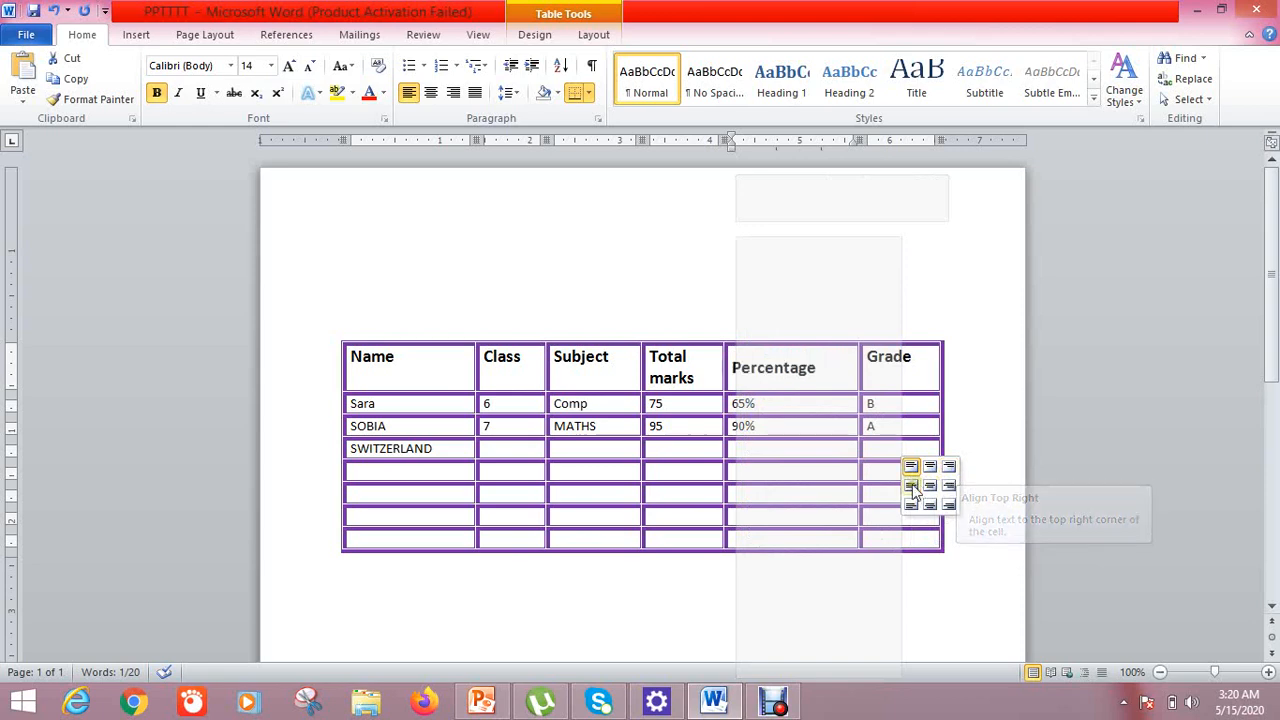
pyautogui.click(934, 488)
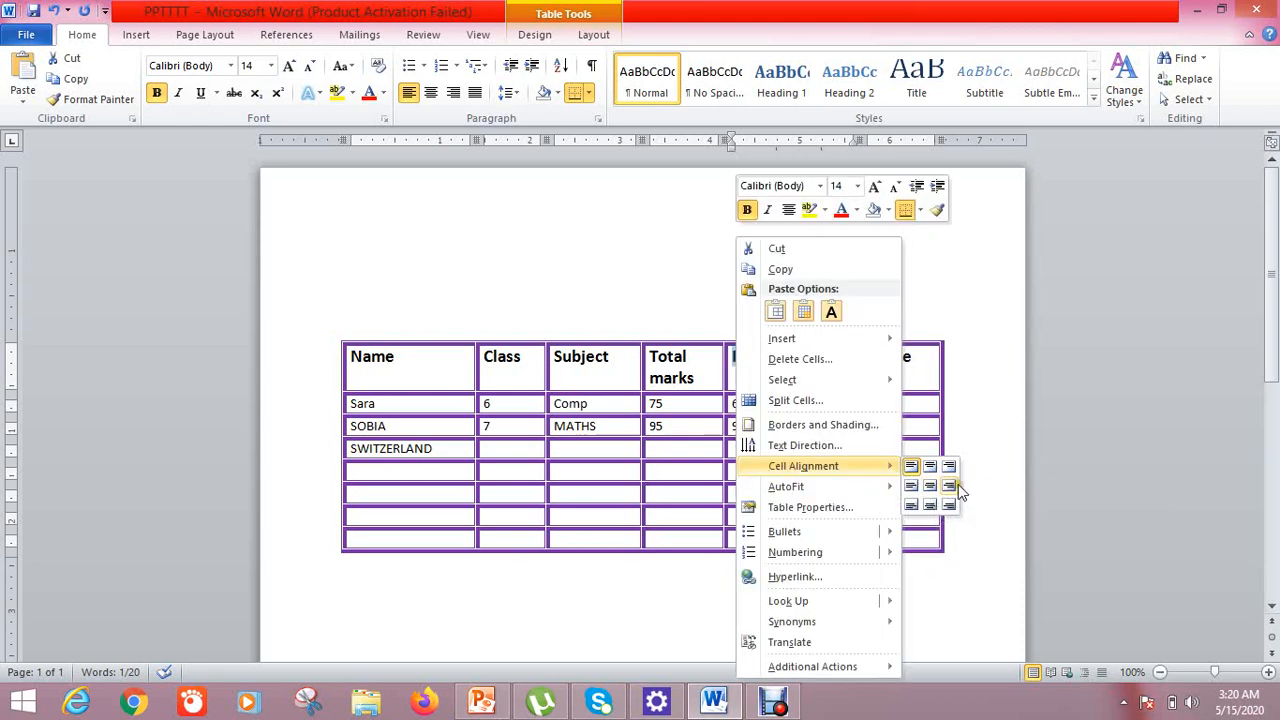
pyautogui.click(930, 467)
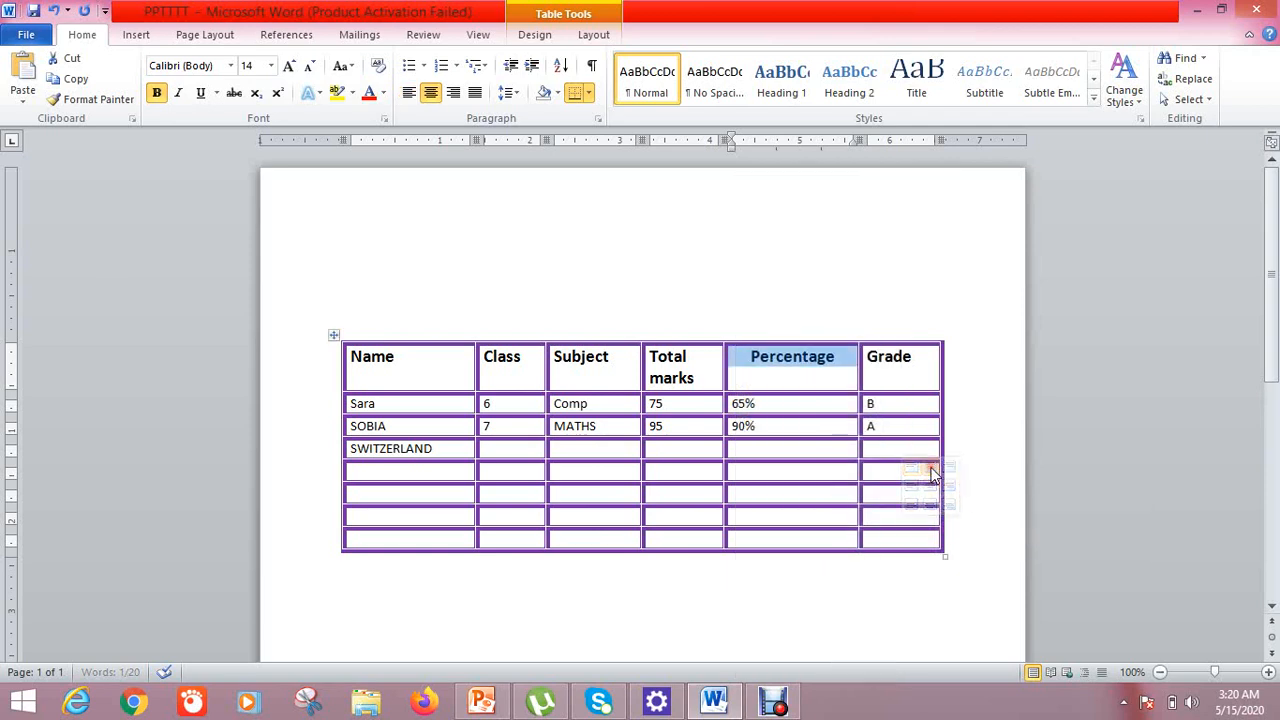
# Click away from the cell, then select the whole marks table
pyautogui.click(913, 253)
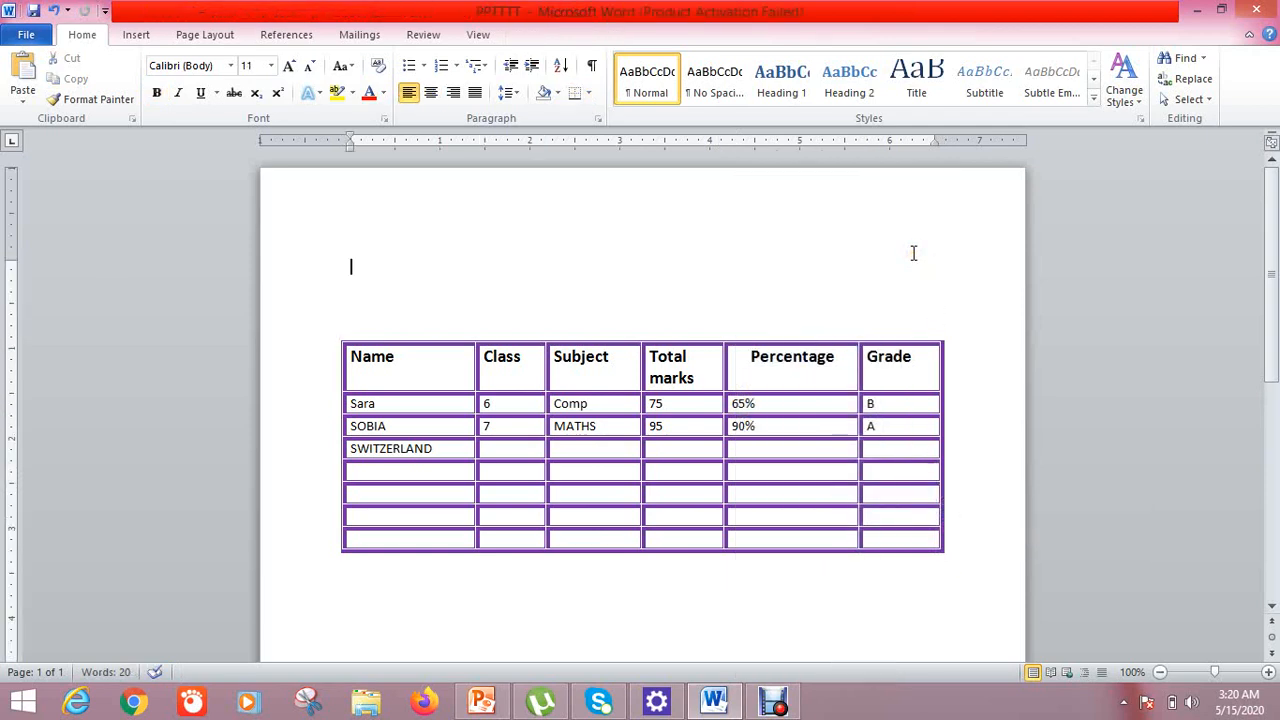
pyautogui.moveTo(368, 338)
pyautogui.click(334, 338)
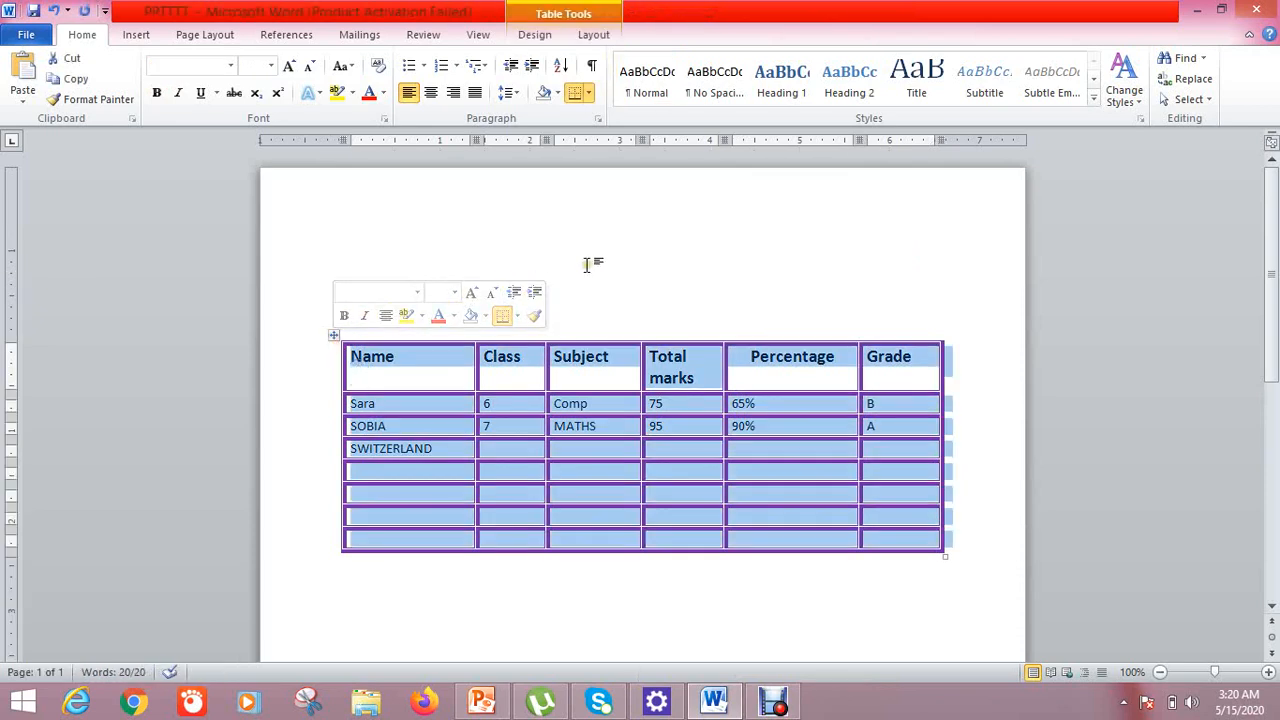
# Try the orange and then the light blue table styles on the marks table
pyautogui.click(588, 264)
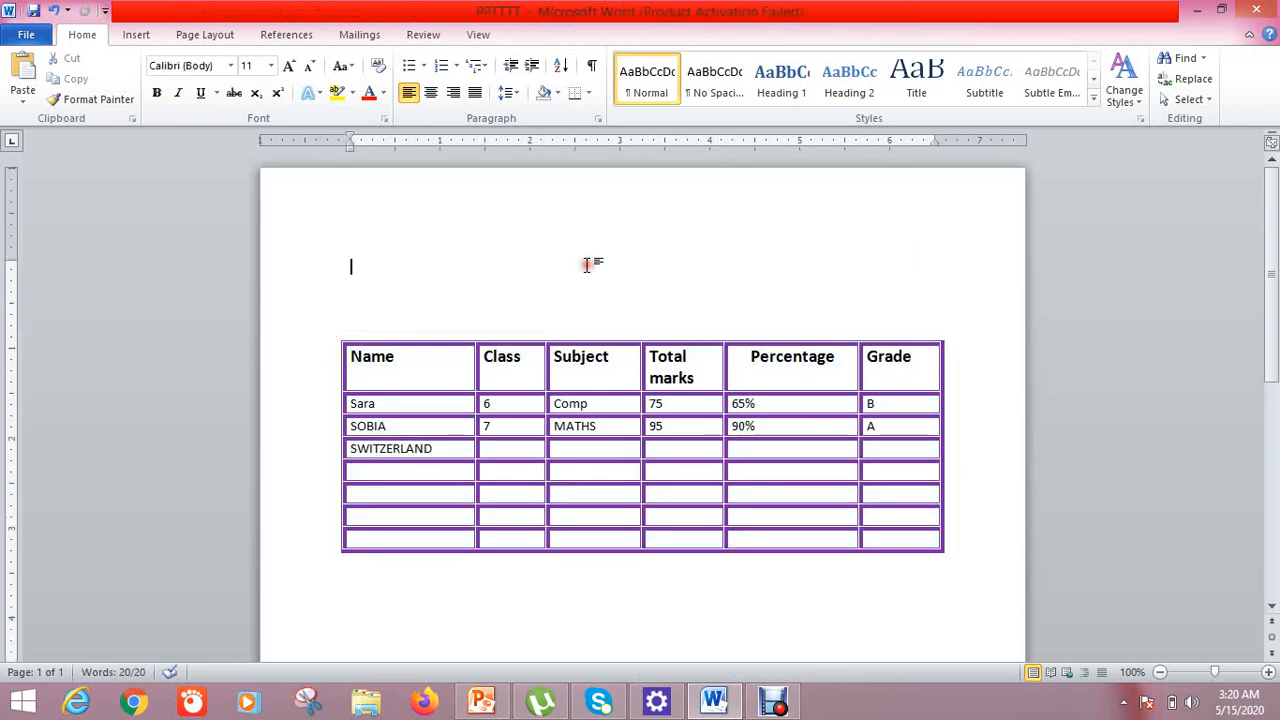
pyautogui.click(333, 337)
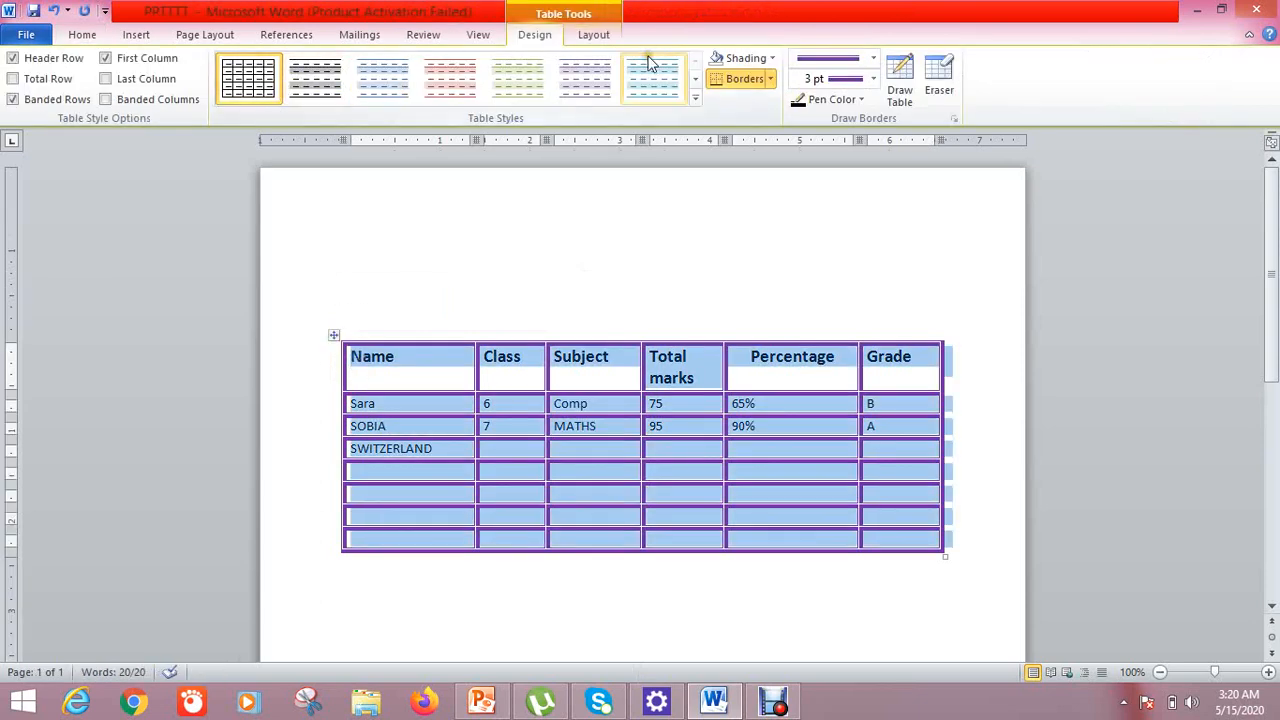
pyautogui.click(694, 98)
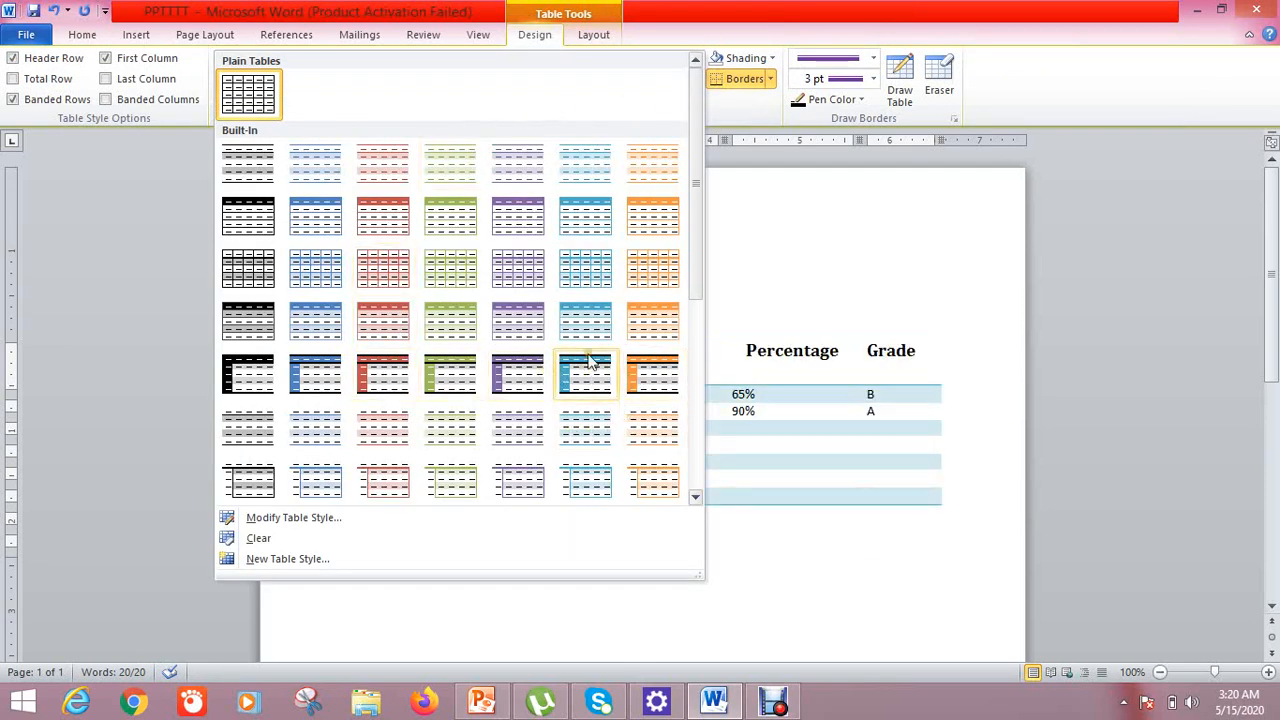
pyautogui.moveTo(692, 228); pyautogui.dragTo(704, 465)
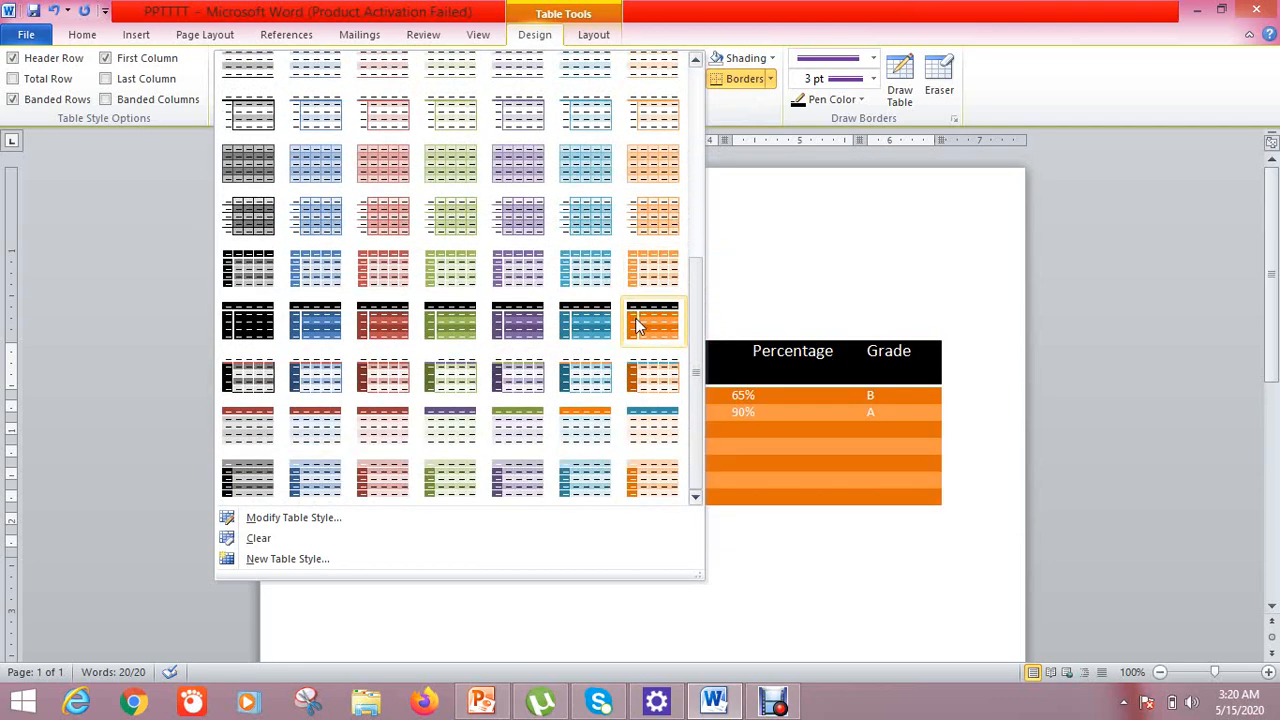
pyautogui.click(638, 325)
pyautogui.click(696, 101)
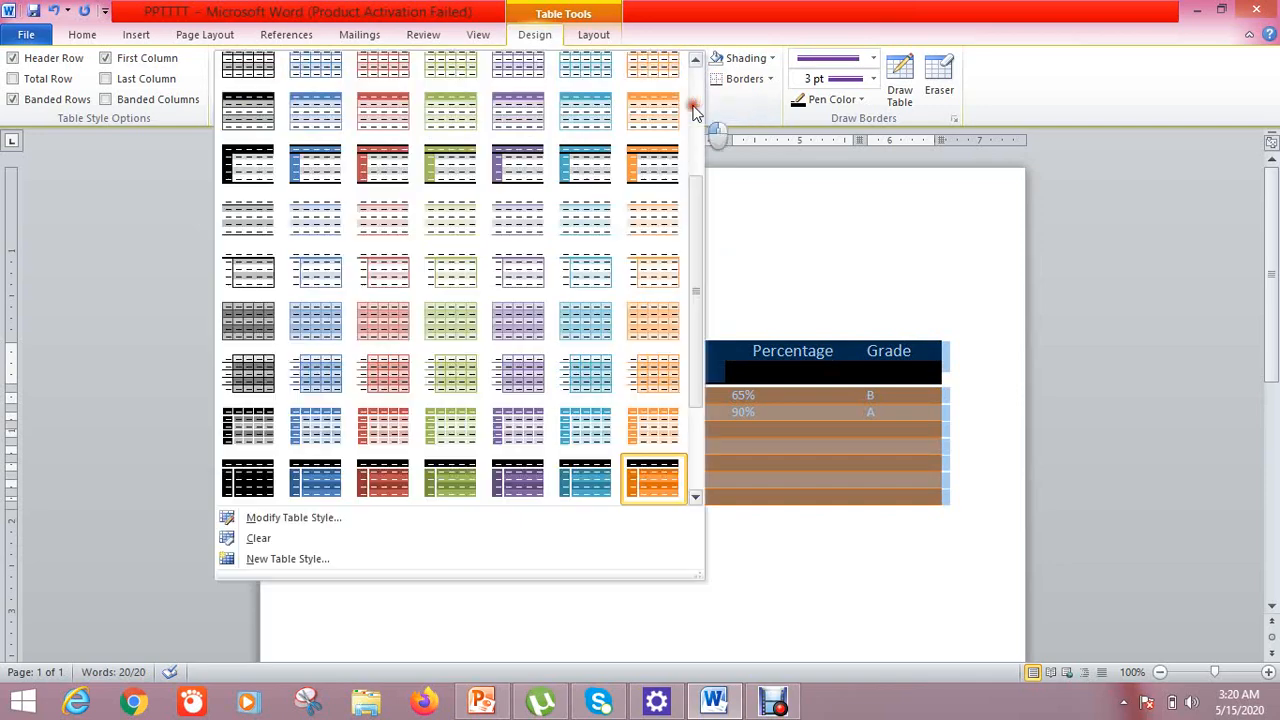
pyautogui.click(592, 177)
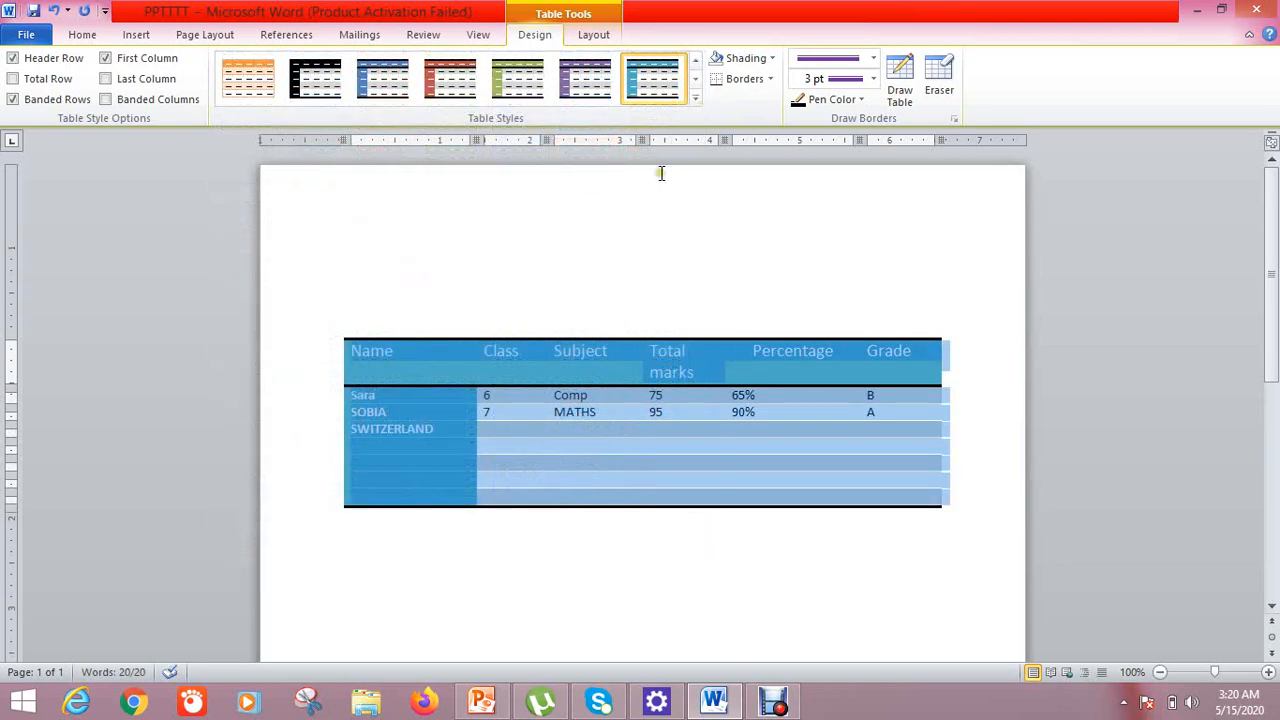
# Apply the Light Shading - Accent 2 style to the marks table
pyautogui.click(612, 274)
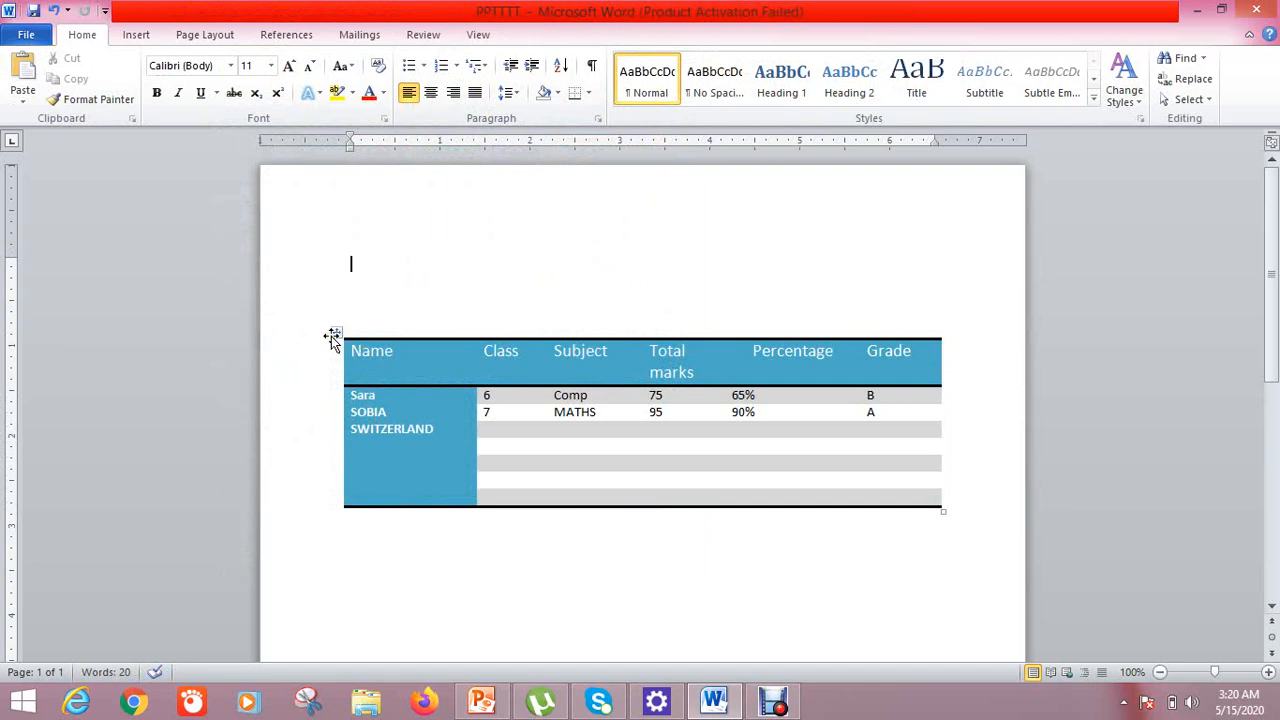
pyautogui.click(333, 336)
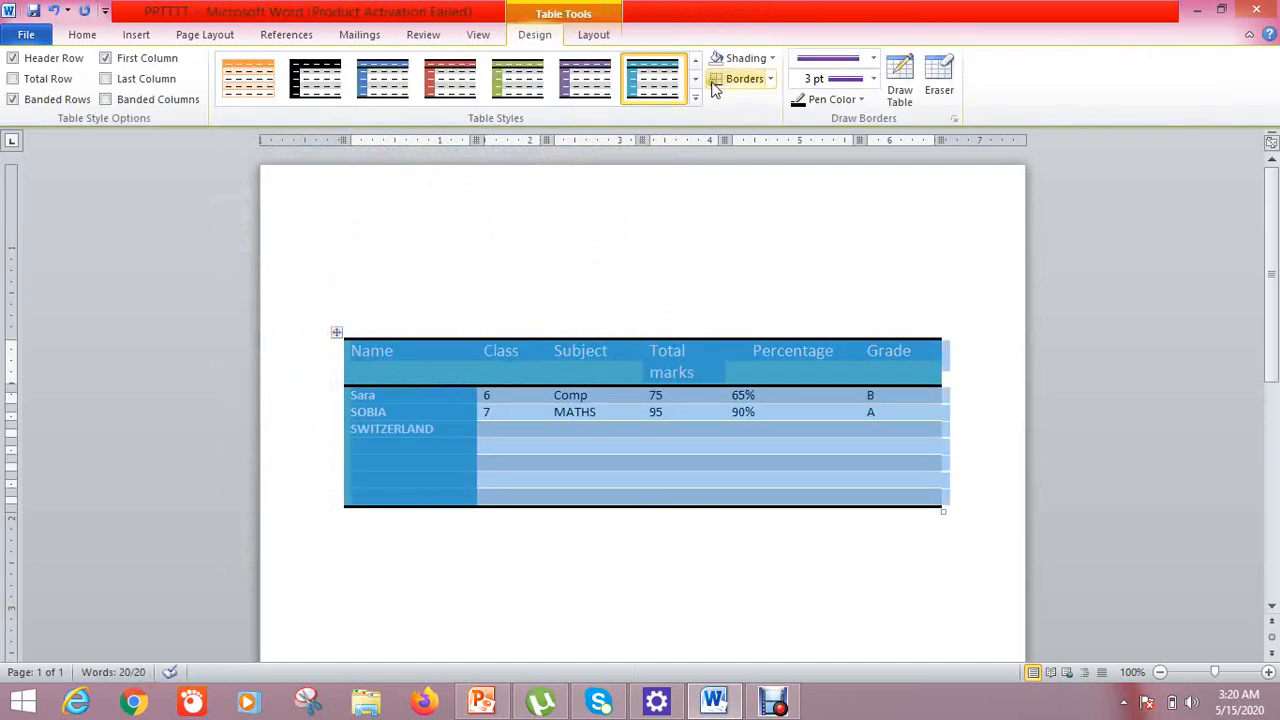
pyautogui.click(695, 97)
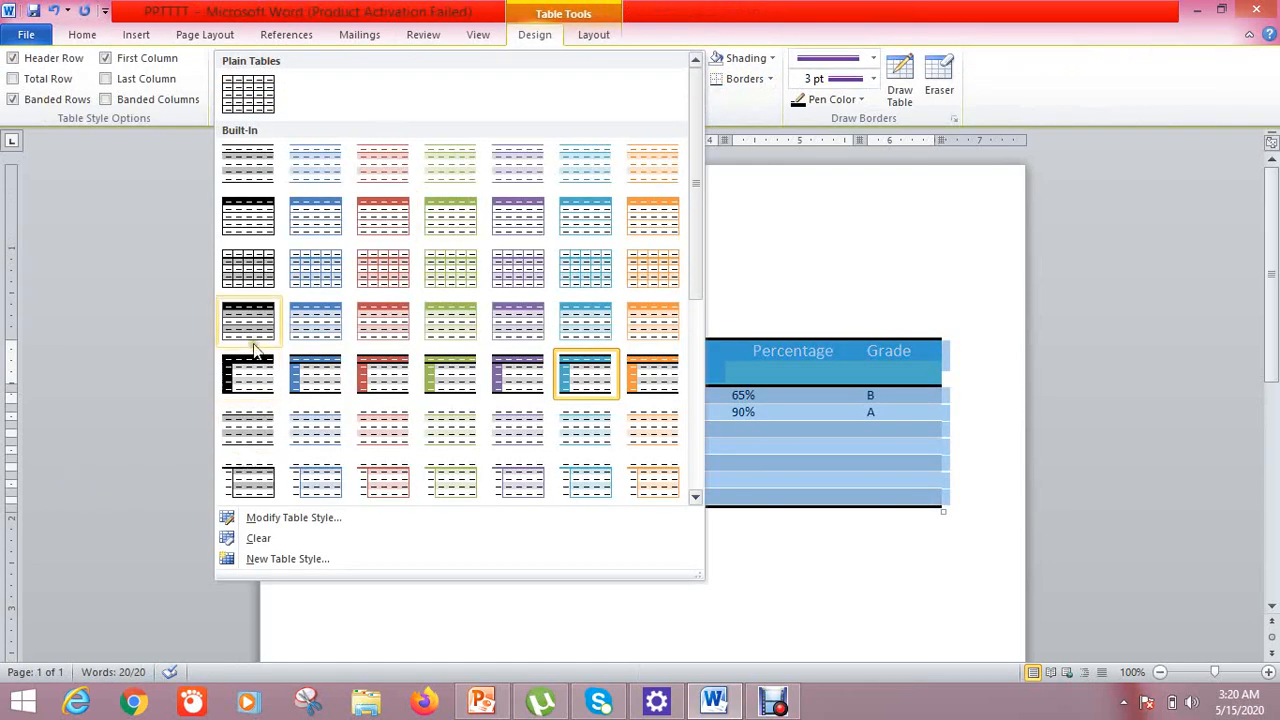
pyautogui.click(378, 176)
pyautogui.click(530, 253)
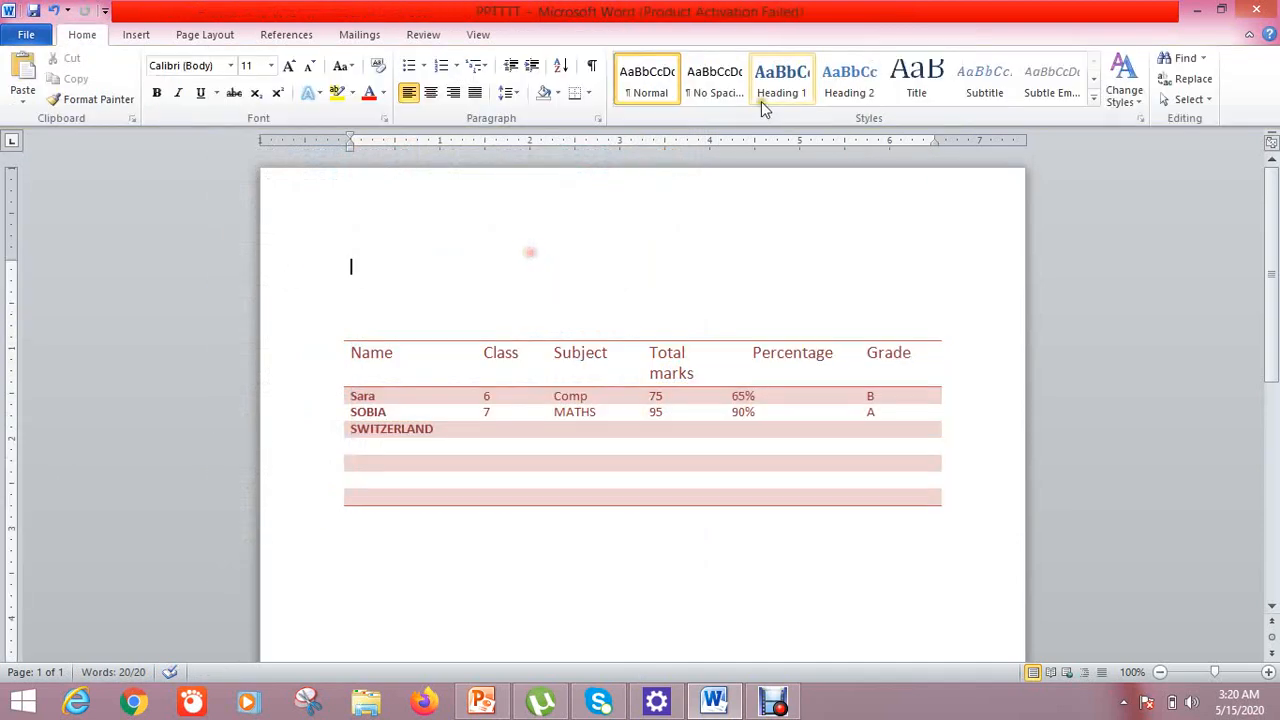
# Reselect the whole table and expand the full table styles gallery
pyautogui.click(335, 335)
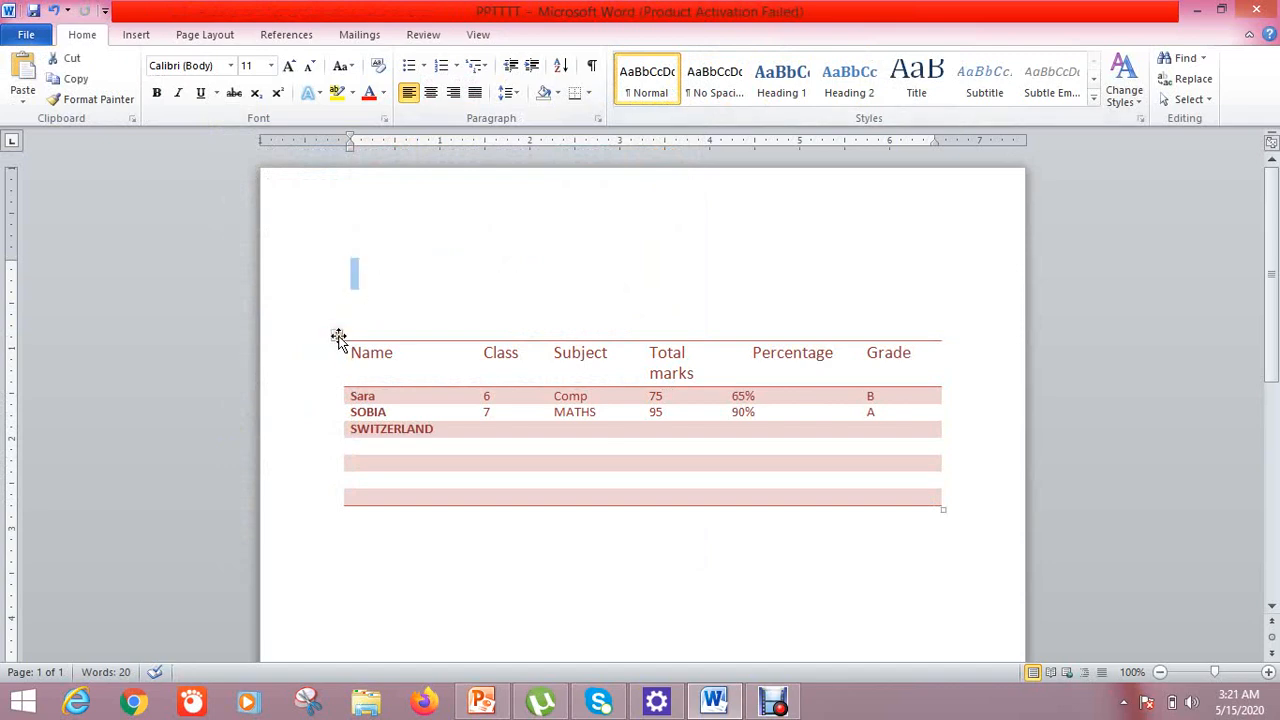
pyautogui.click(336, 336)
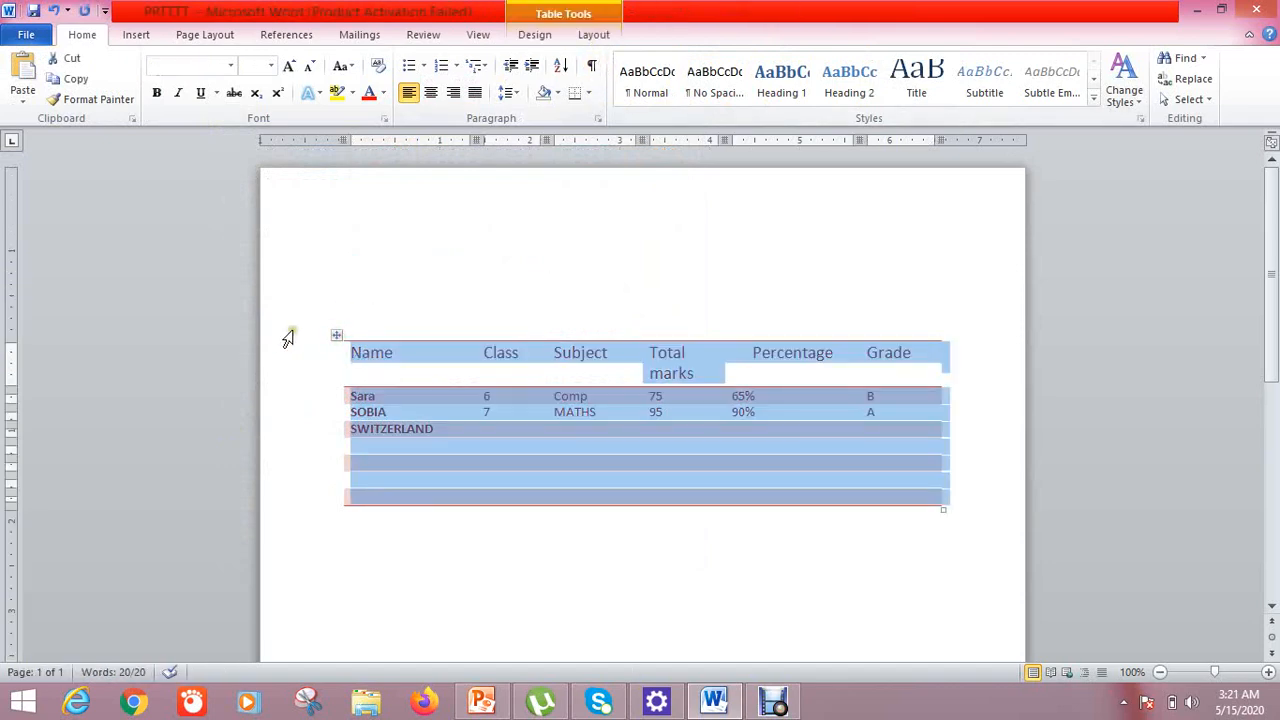
pyautogui.click(338, 336)
pyautogui.doubleClick(338, 336)
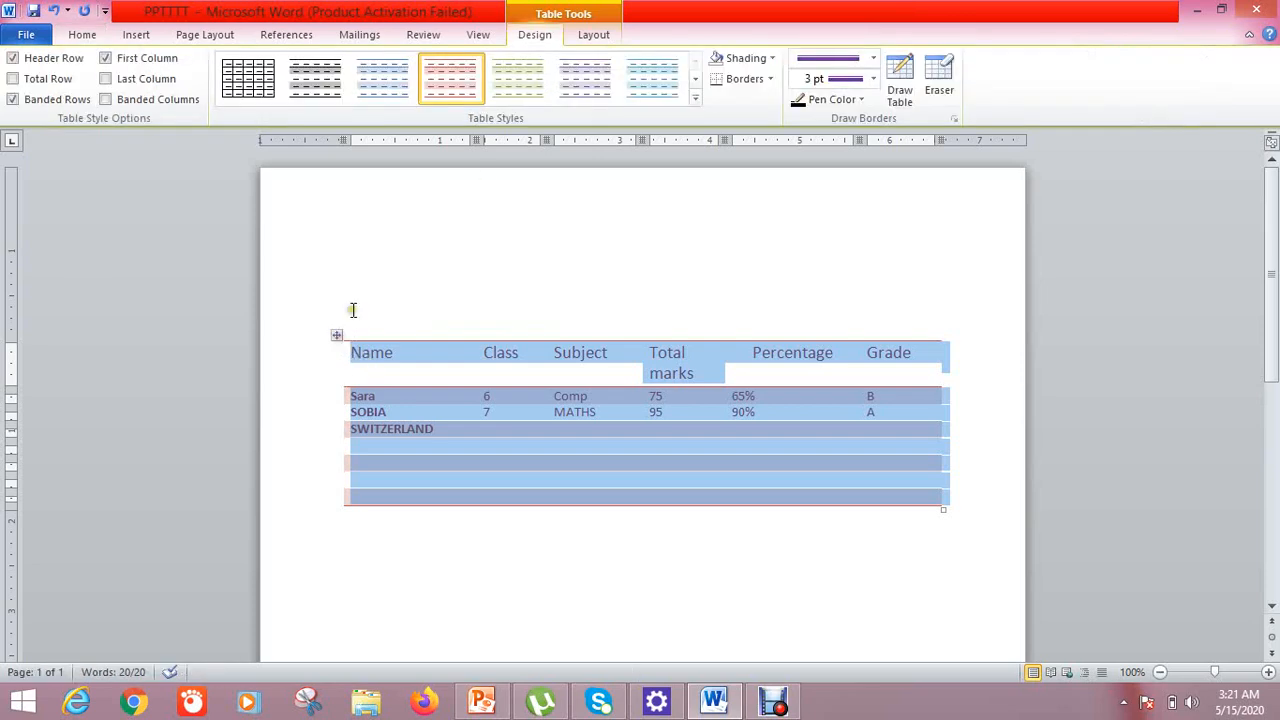
pyautogui.click(695, 103)
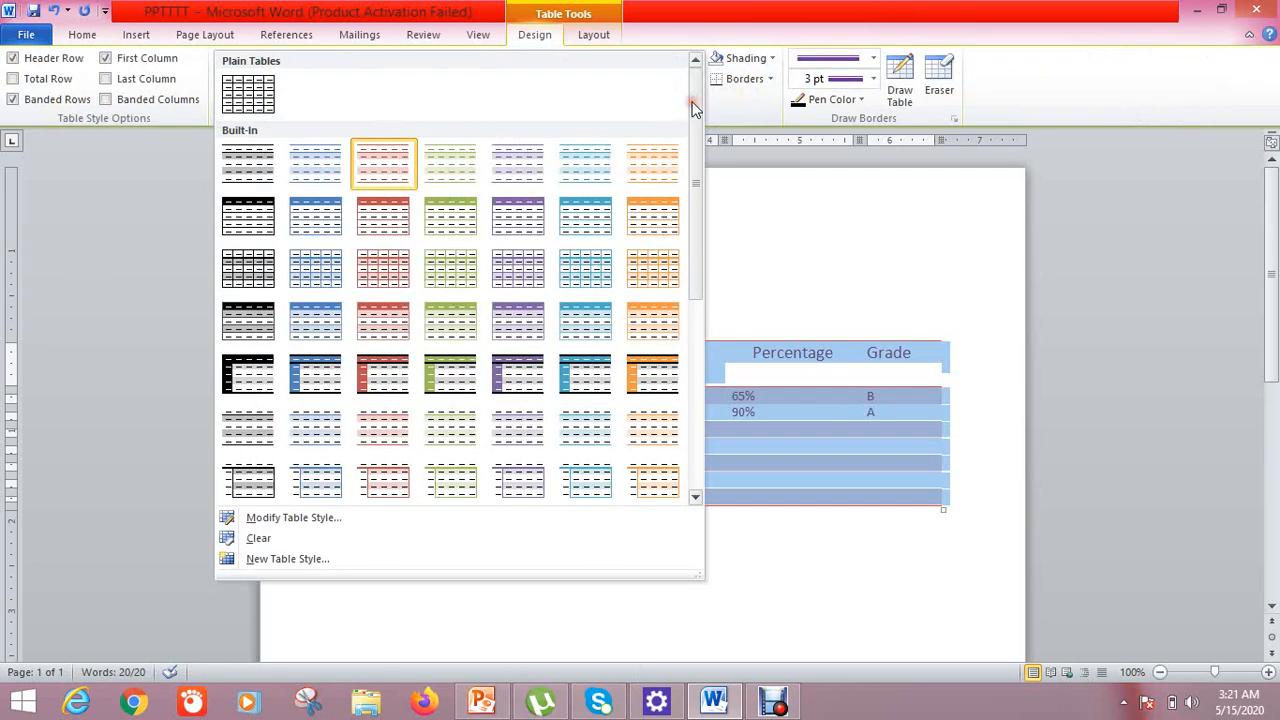
# Apply the plain Table Grid style to the marks table
pyautogui.click(228, 96)
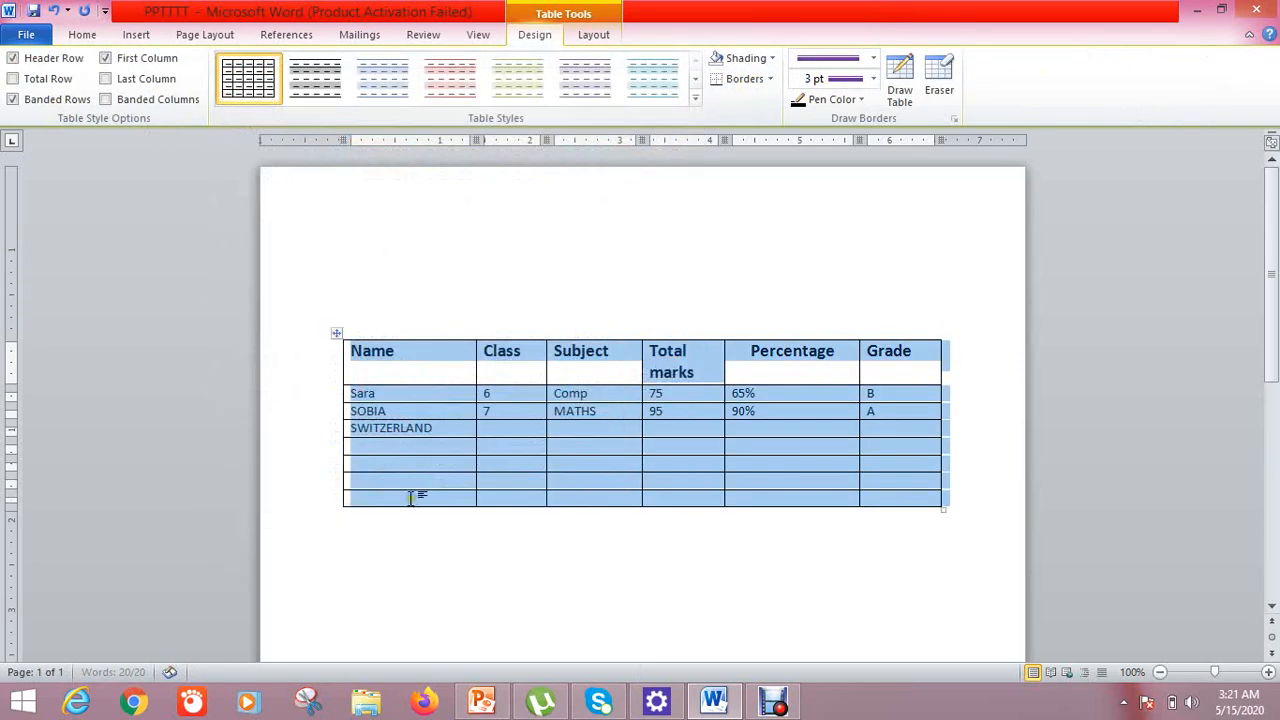
pyautogui.hotkey('ctrl', 'Home')
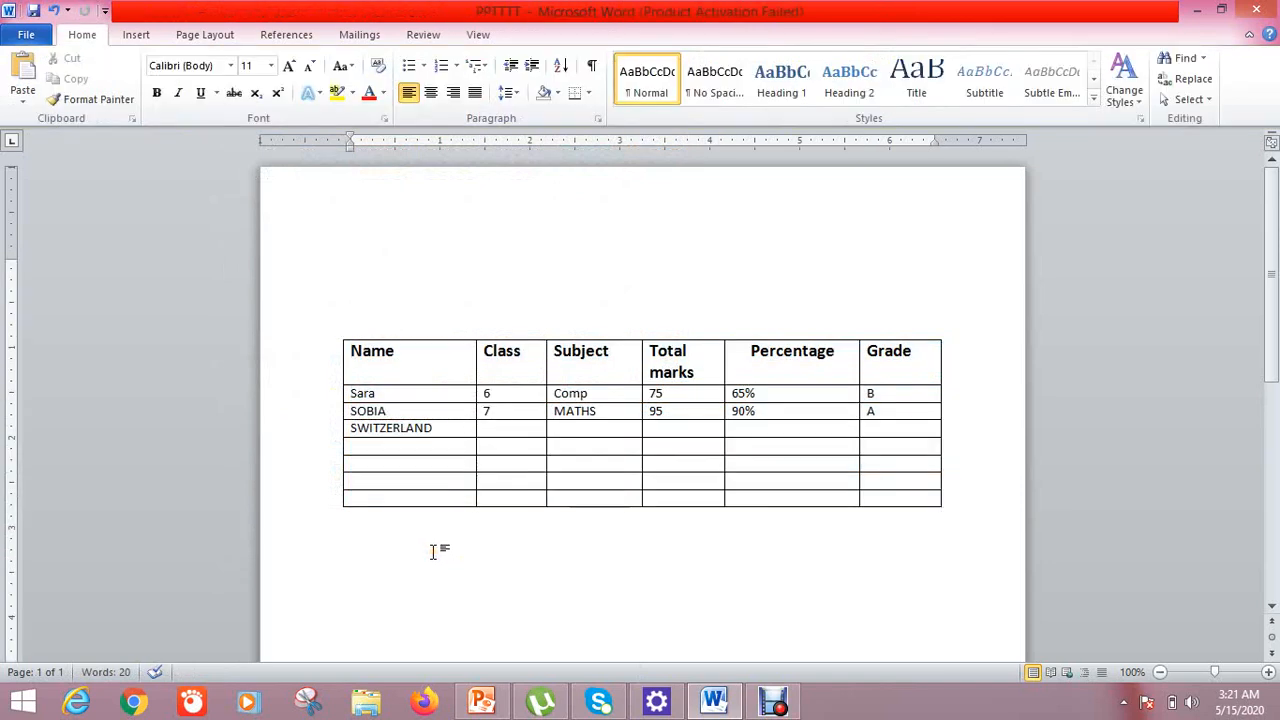
pyautogui.rightClick(400, 455)
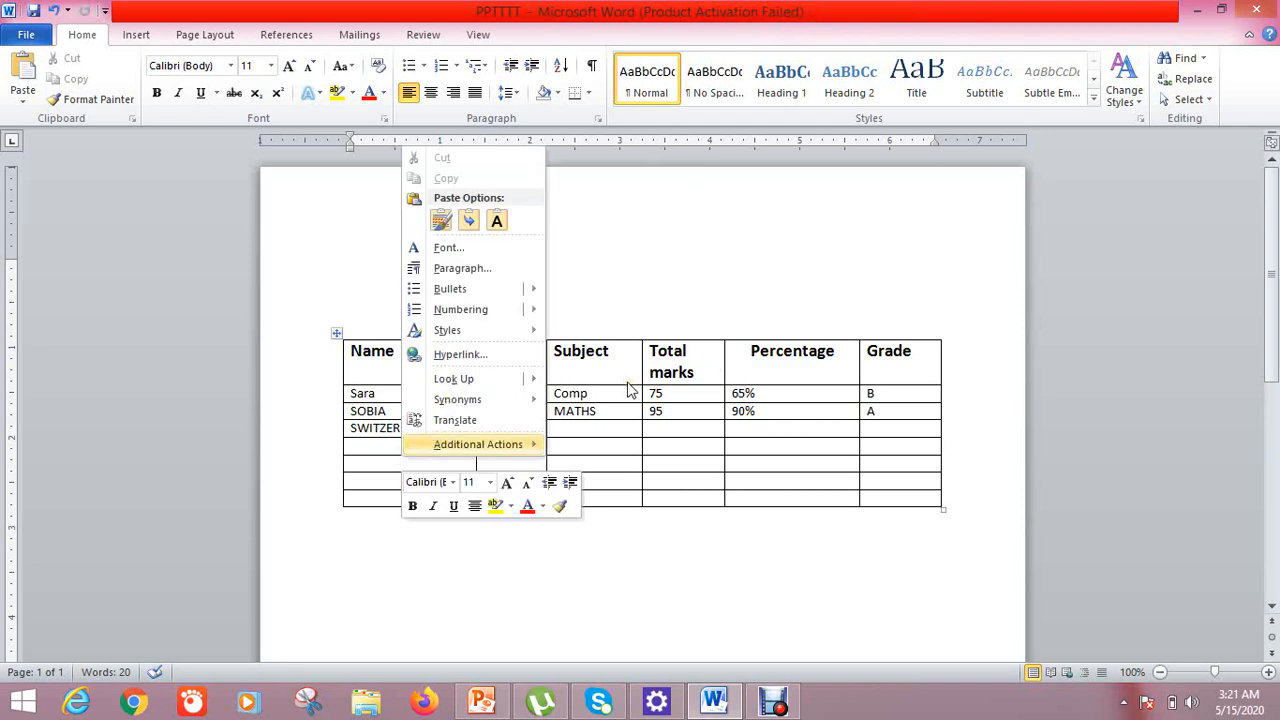
pyautogui.press('Escape')
pyautogui.click(338, 334)
pyautogui.rightClick(338, 334)
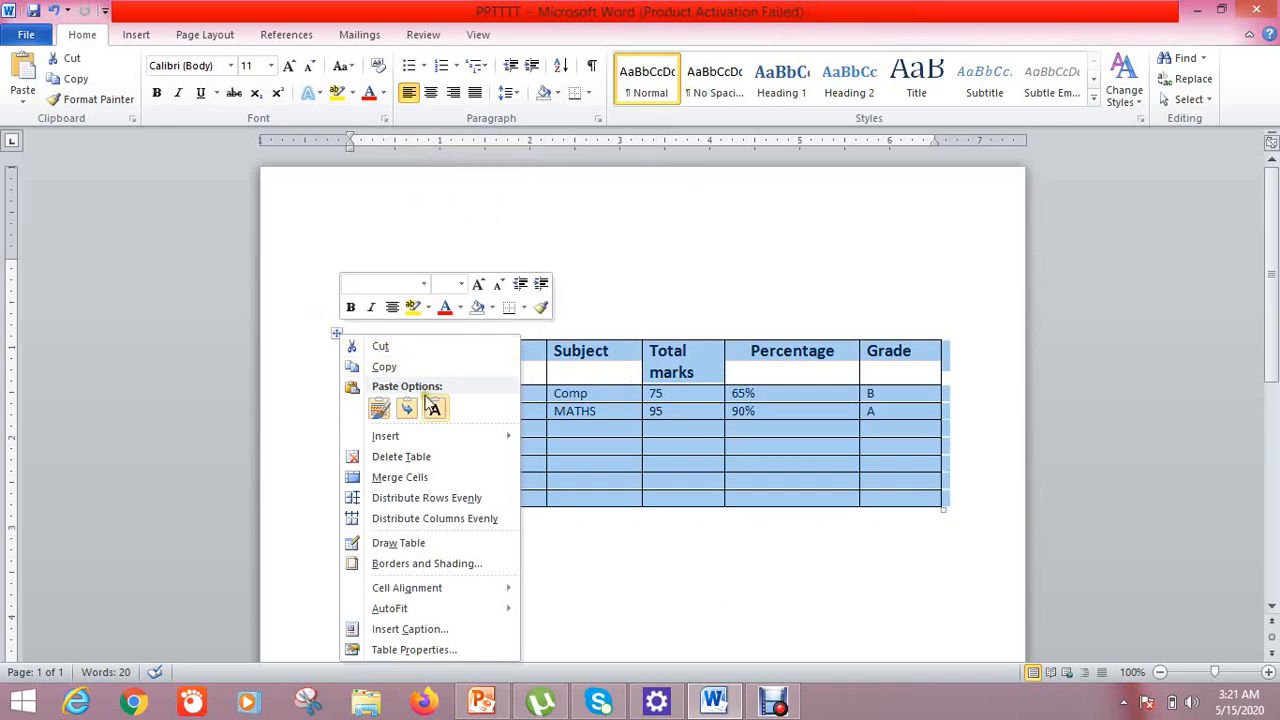
pyautogui.click(265, 463)
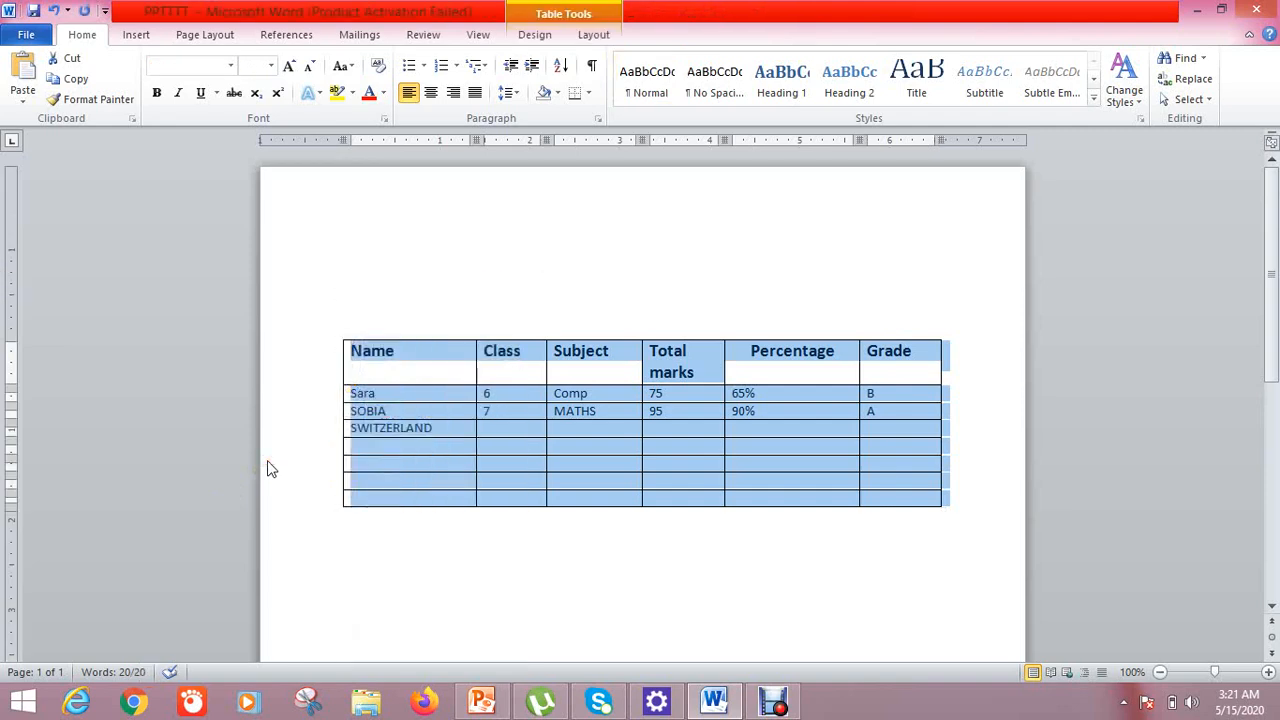
# Insert a new empty row above the Name header row
pyautogui.click(374, 362)
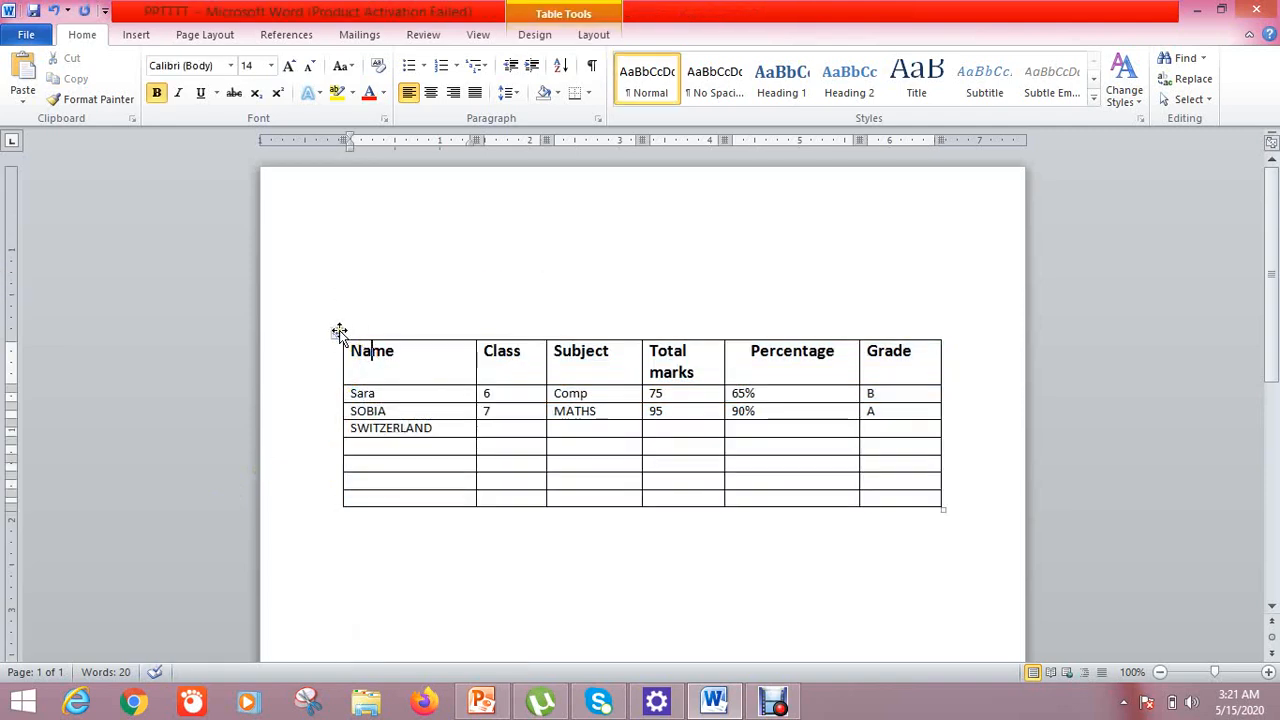
pyautogui.rightClick(398, 360)
pyautogui.moveTo(447, 347)
pyautogui.click(640, 388)
pyautogui.click(524, 275)
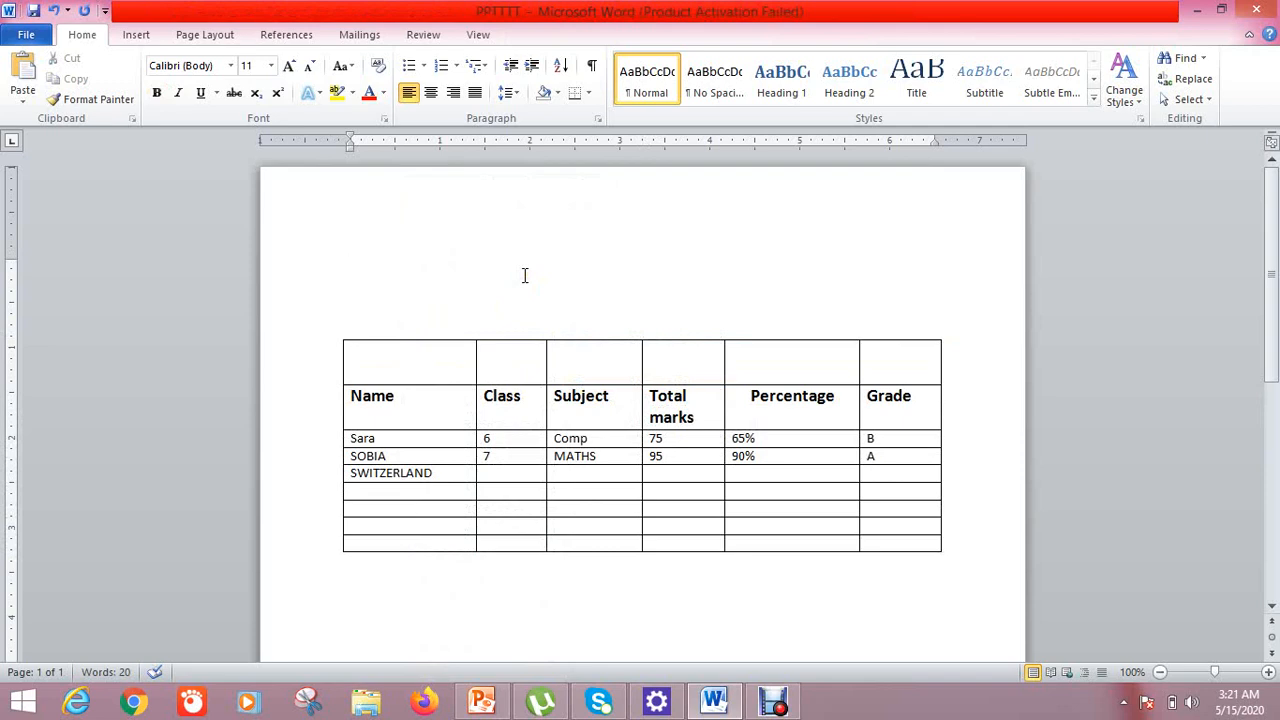
pyautogui.click(594, 378)
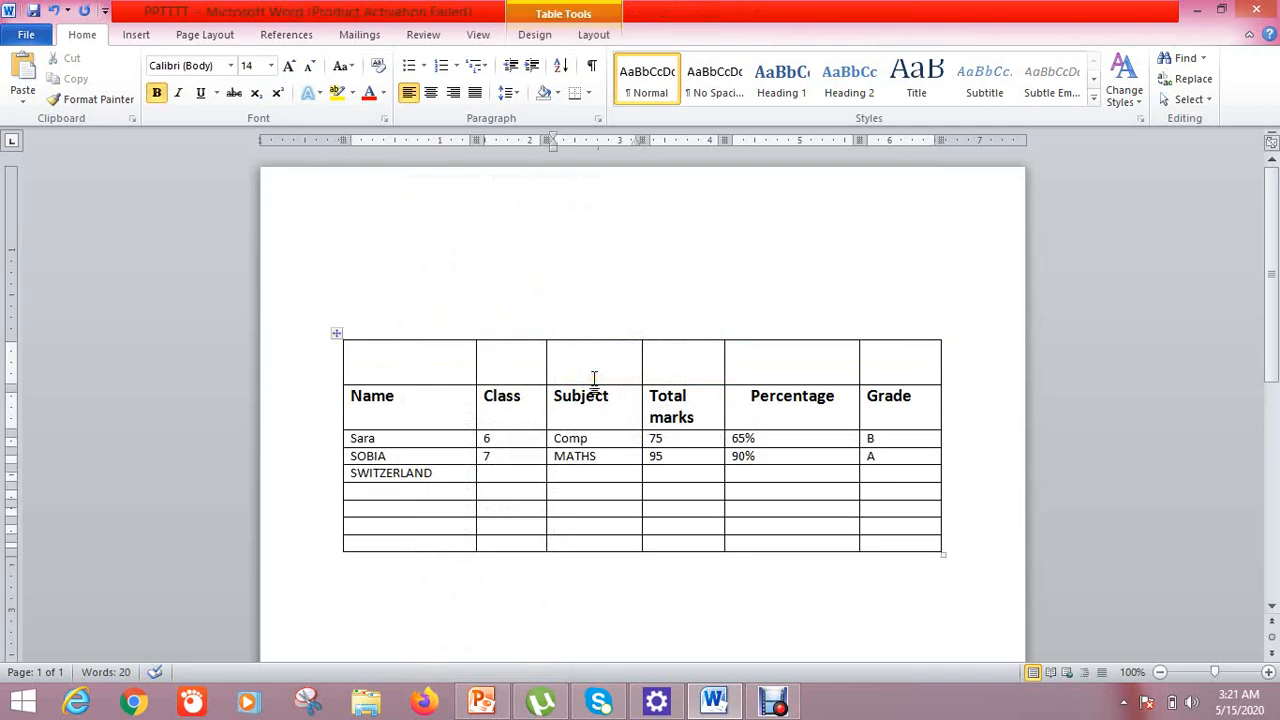
# Type 'MY TABLE' into the third cell of the new top row
pyautogui.write('MY TABLE')
pyautogui.click(443, 363)
pyautogui.moveTo(431, 363); pyautogui.dragTo(491, 357)
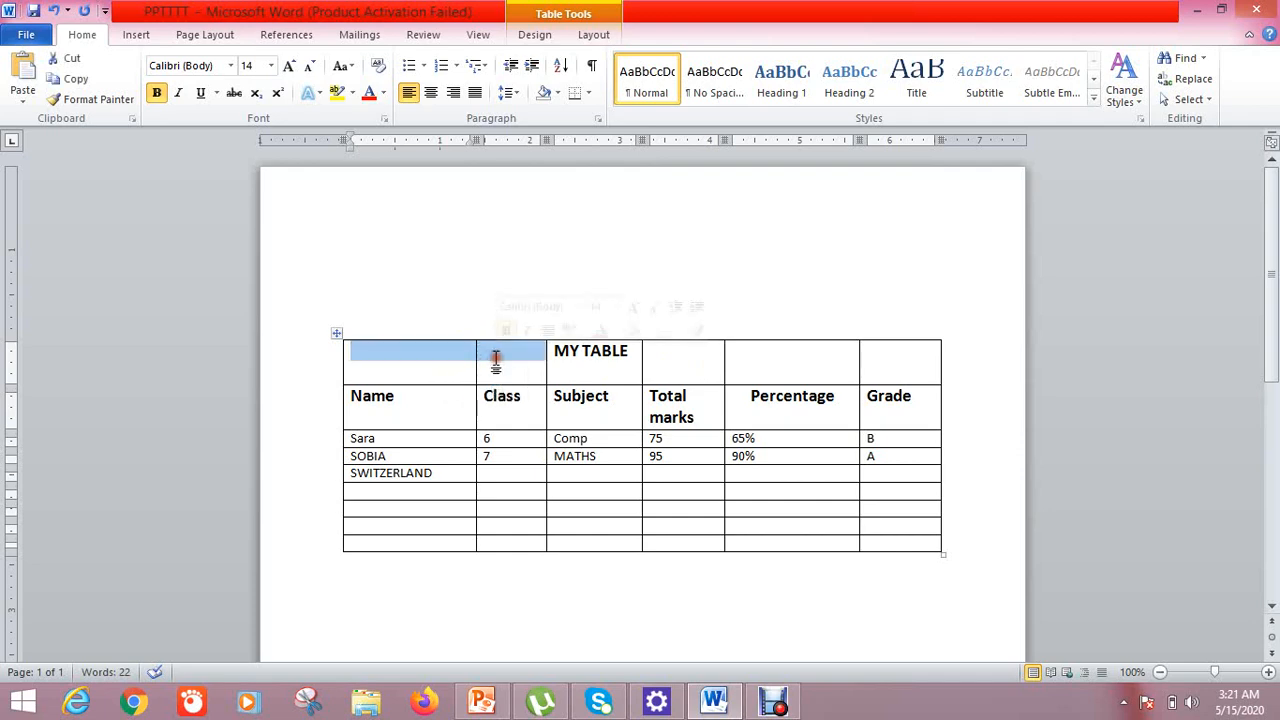
pyautogui.click(649, 360)
pyautogui.click(604, 368)
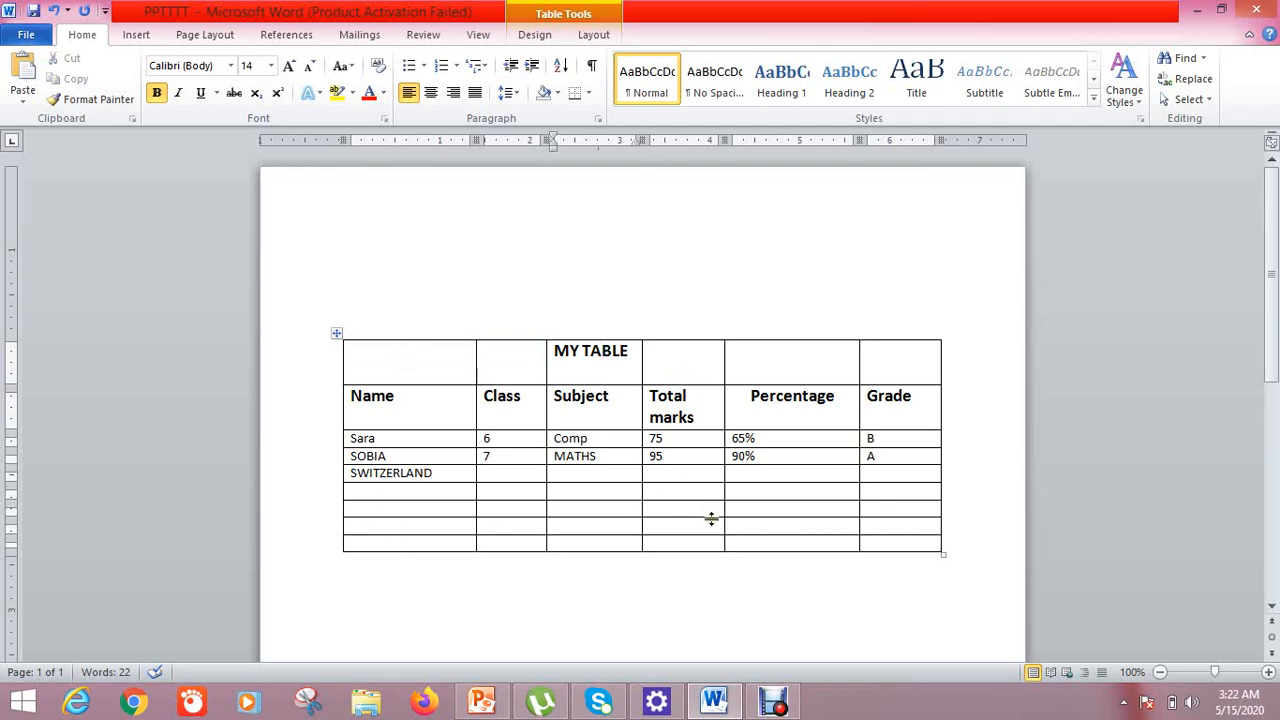
# Select every cell of the top row and bring up its cell options
pyautogui.click(445, 361)
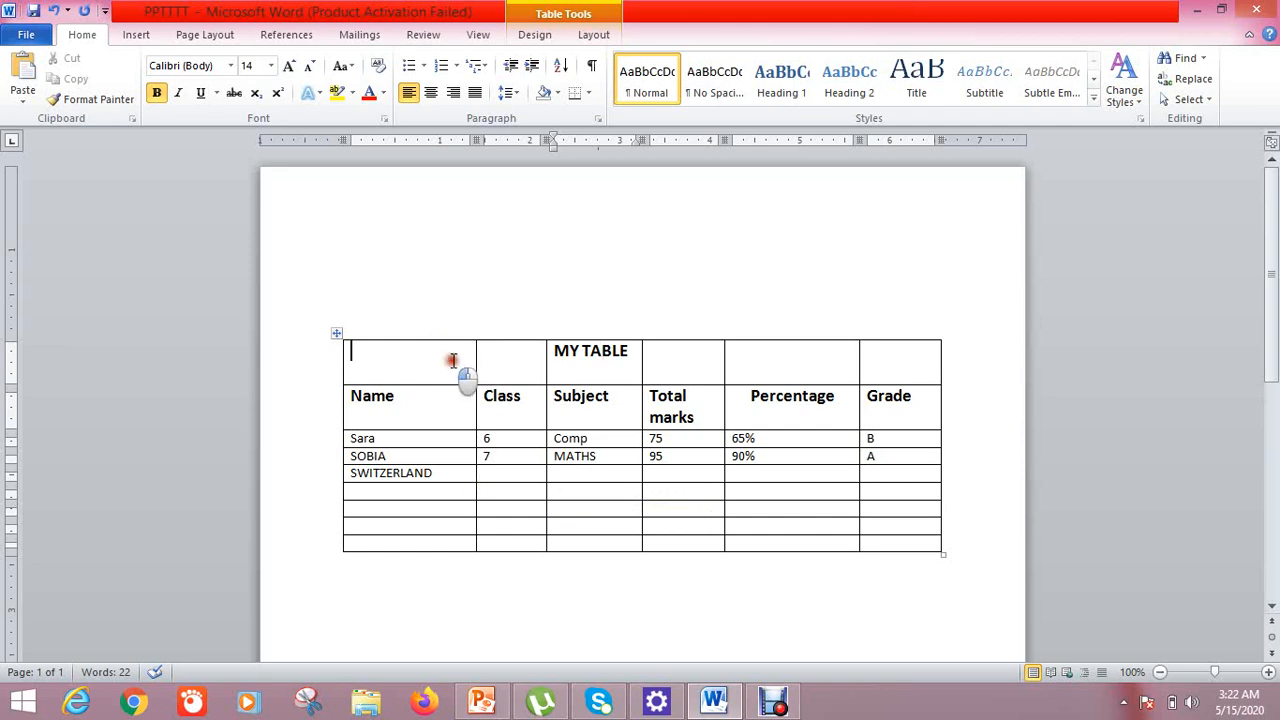
pyautogui.moveTo(477, 366); pyautogui.dragTo(826, 358)
pyautogui.click(908, 357)
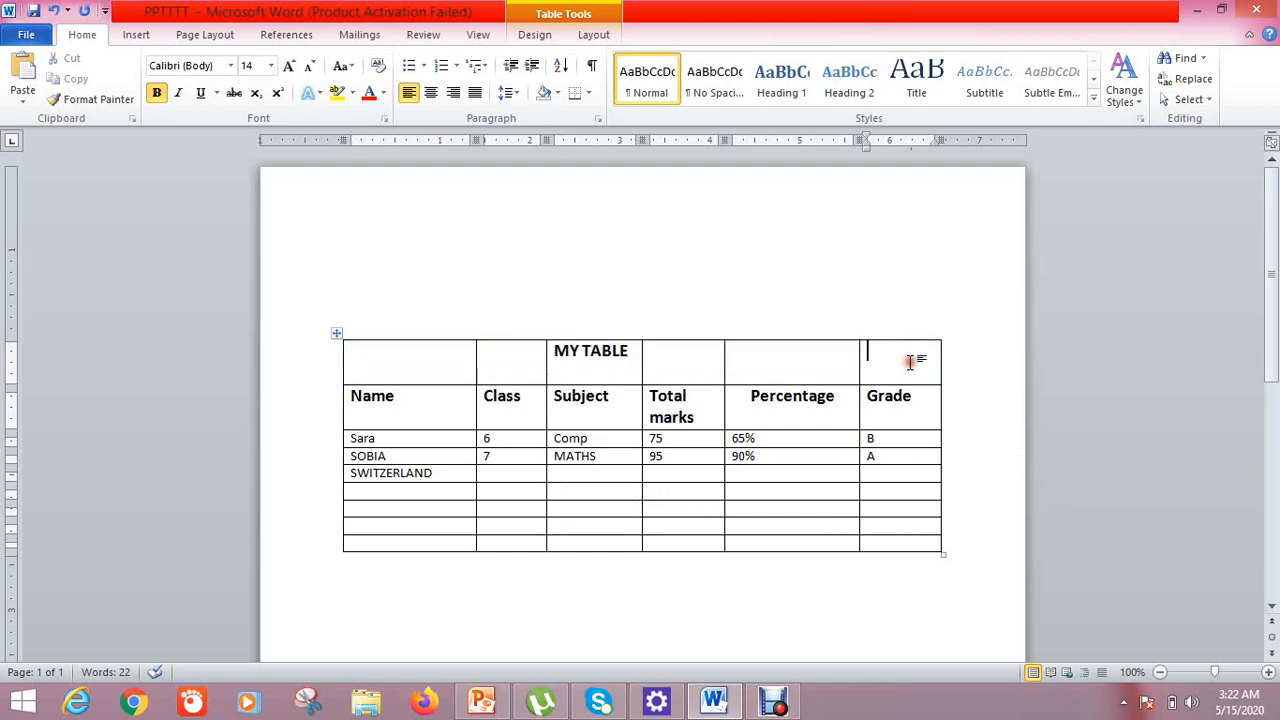
pyautogui.doubleClick(908, 358)
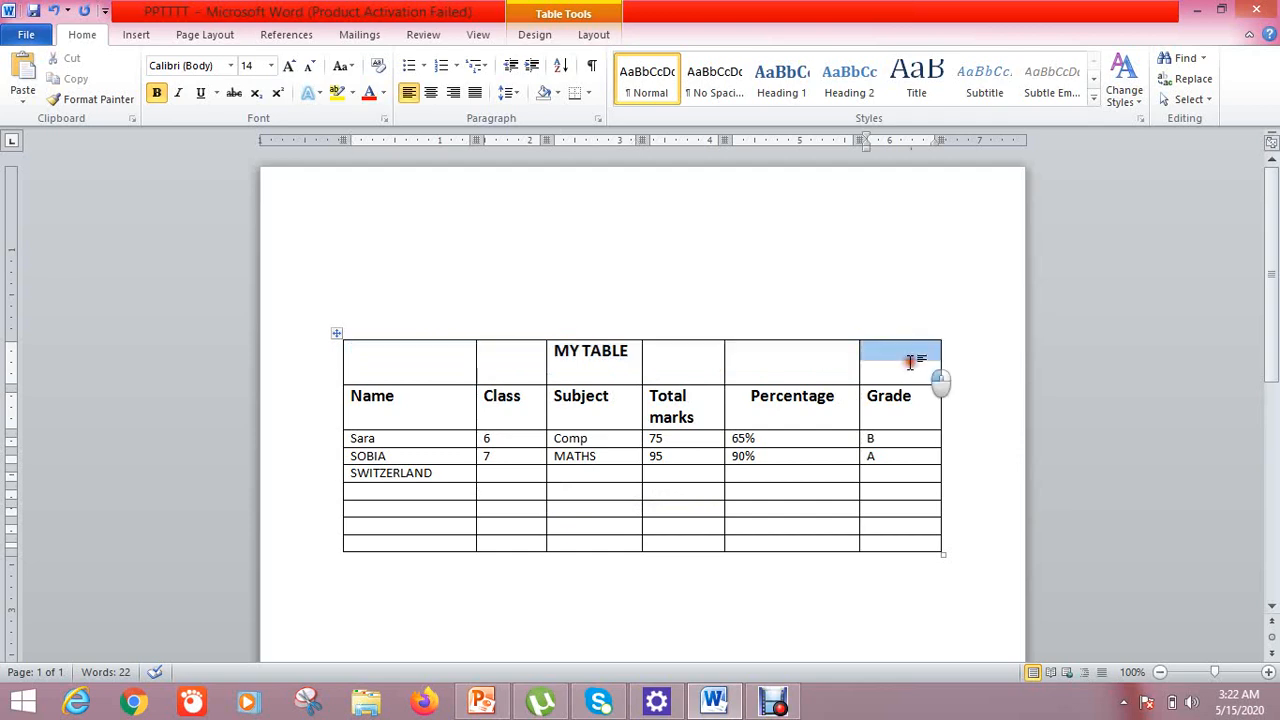
pyautogui.click(423, 375)
pyautogui.moveTo(916, 352); pyautogui.dragTo(914, 362)
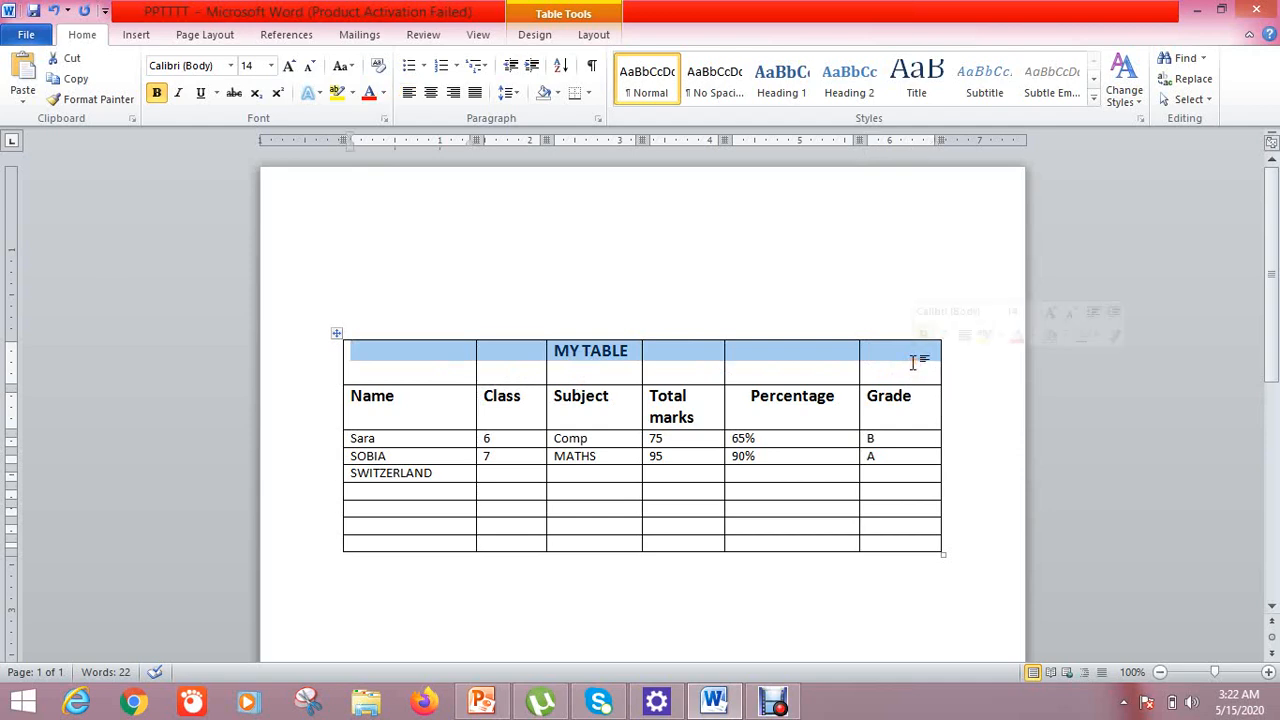
pyautogui.rightClick(684, 352)
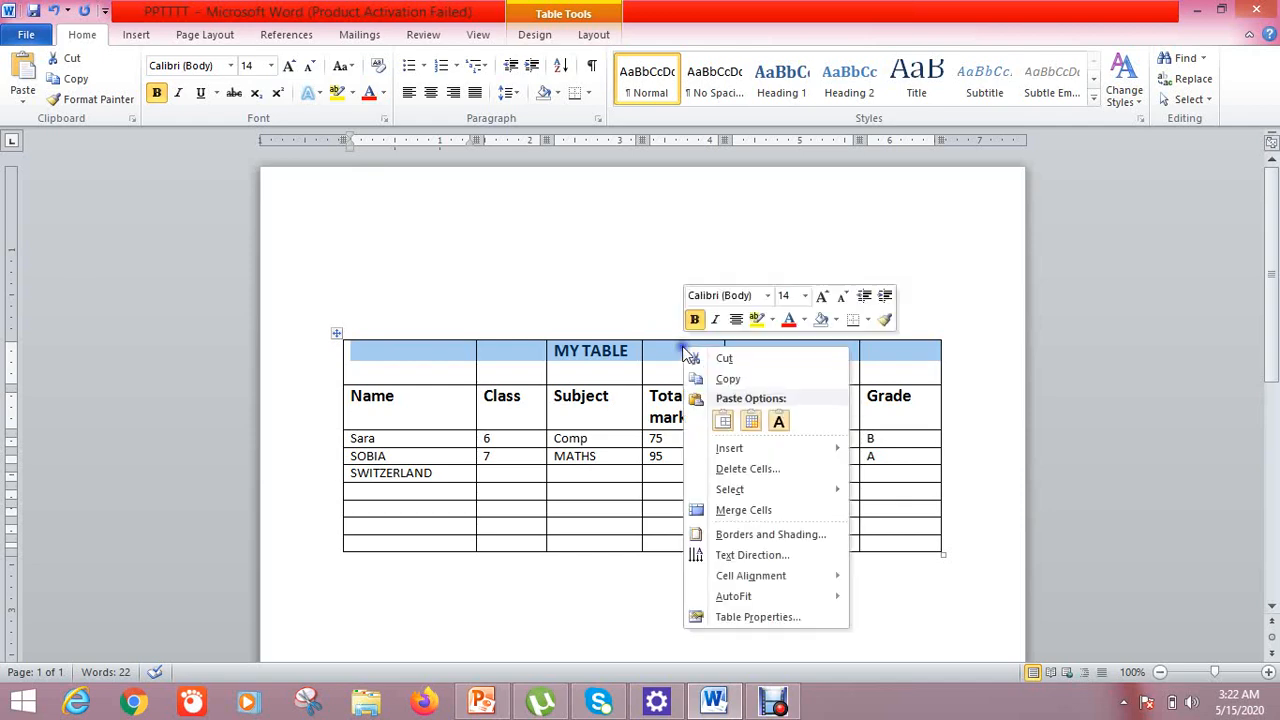
# Merge the top row into one cell and centre MY TABLE in it
pyautogui.click(721, 515)
pyautogui.click(517, 236)
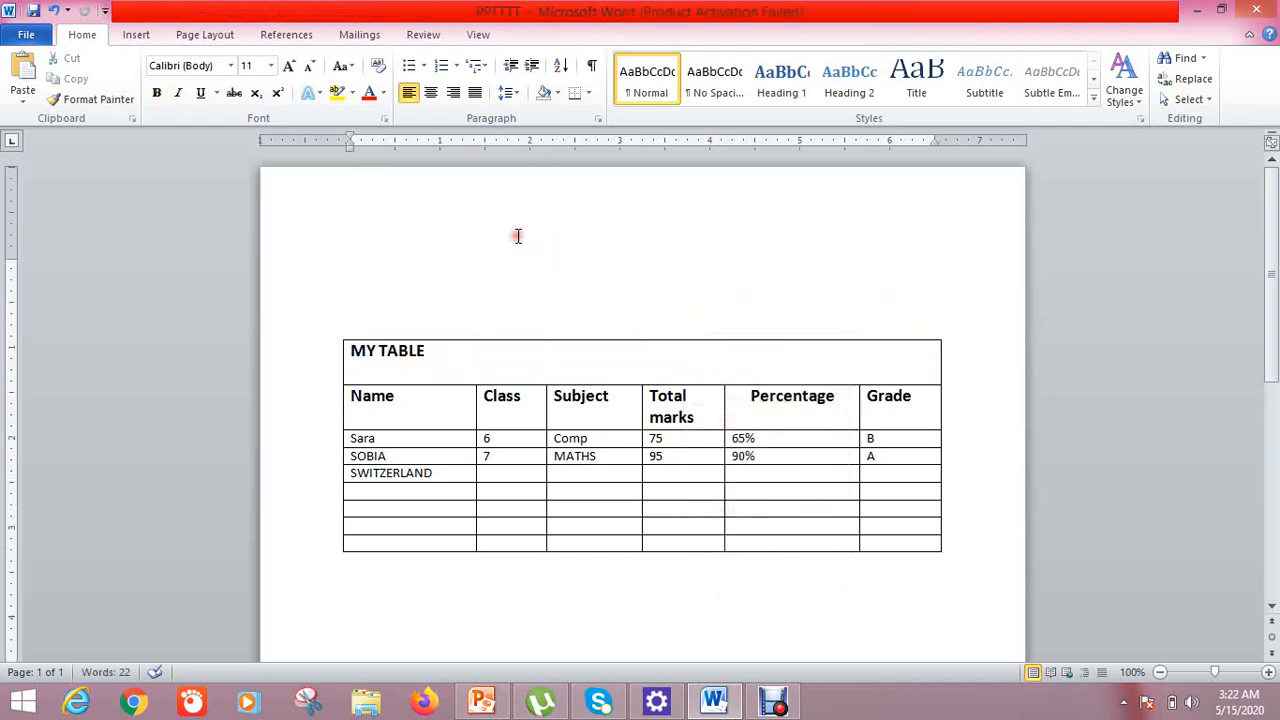
pyautogui.click(457, 360)
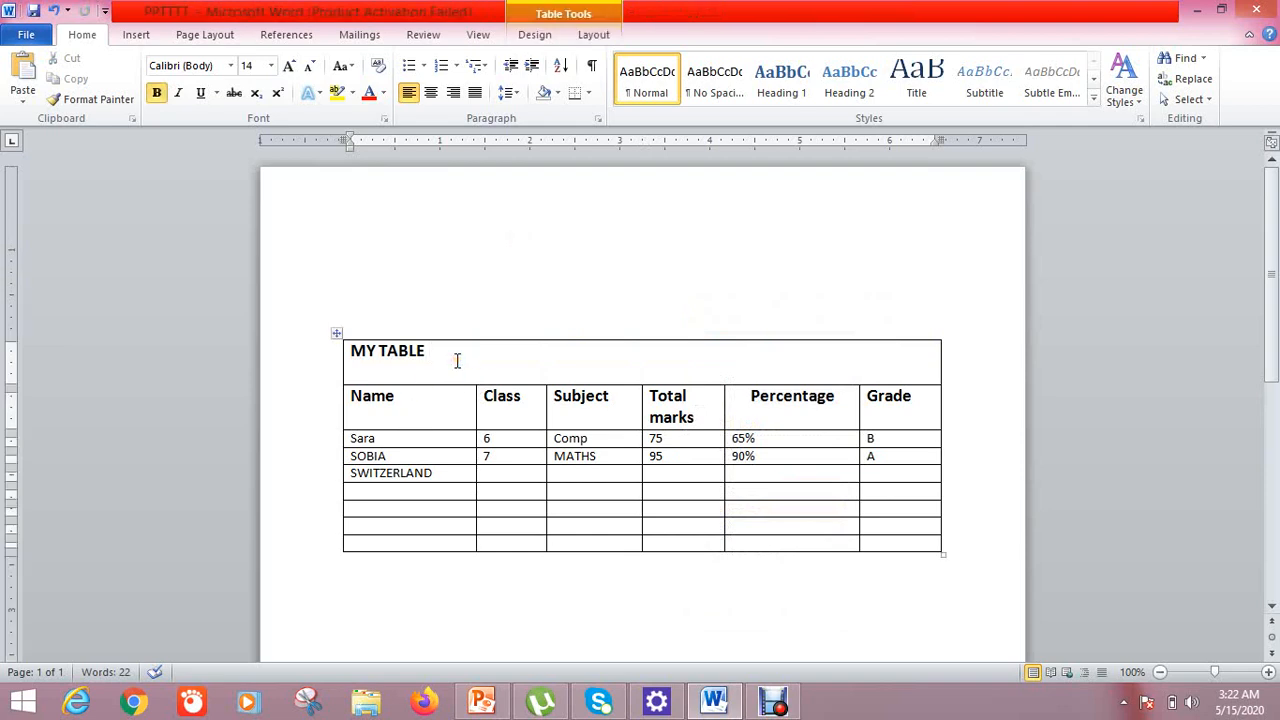
pyautogui.tripleClick(428, 352)
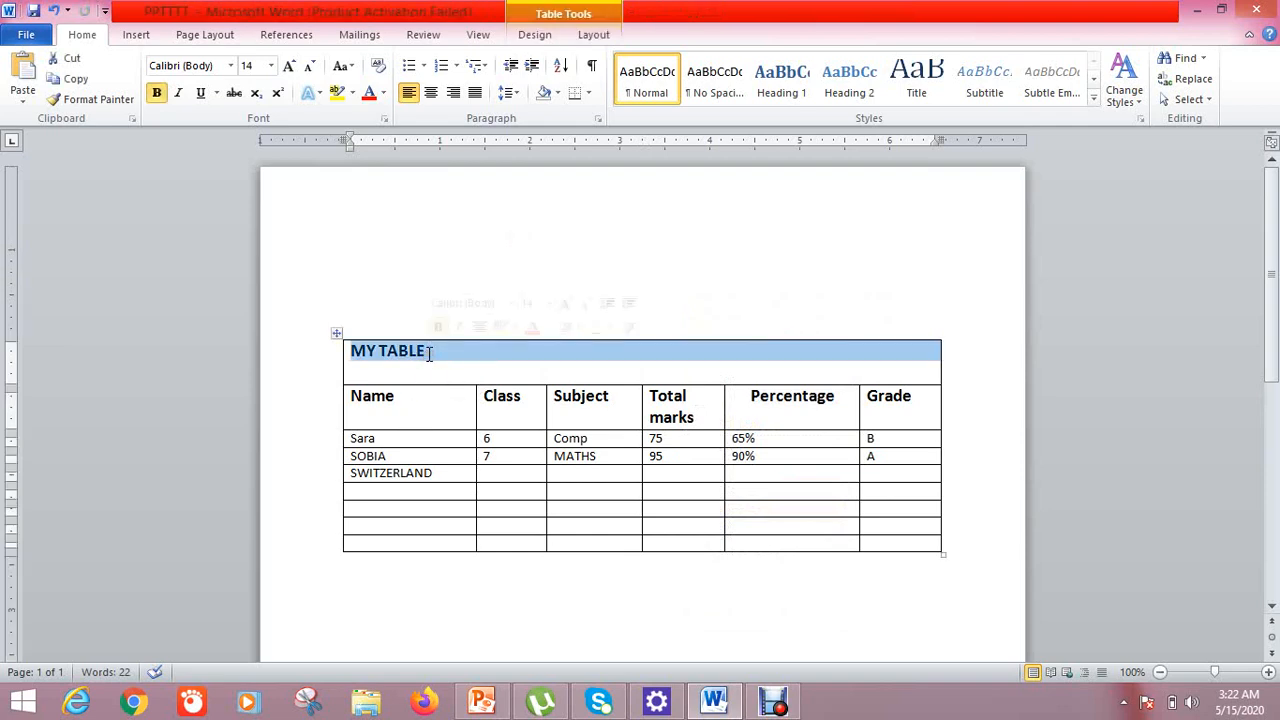
pyautogui.click(428, 352)
pyautogui.click(432, 92)
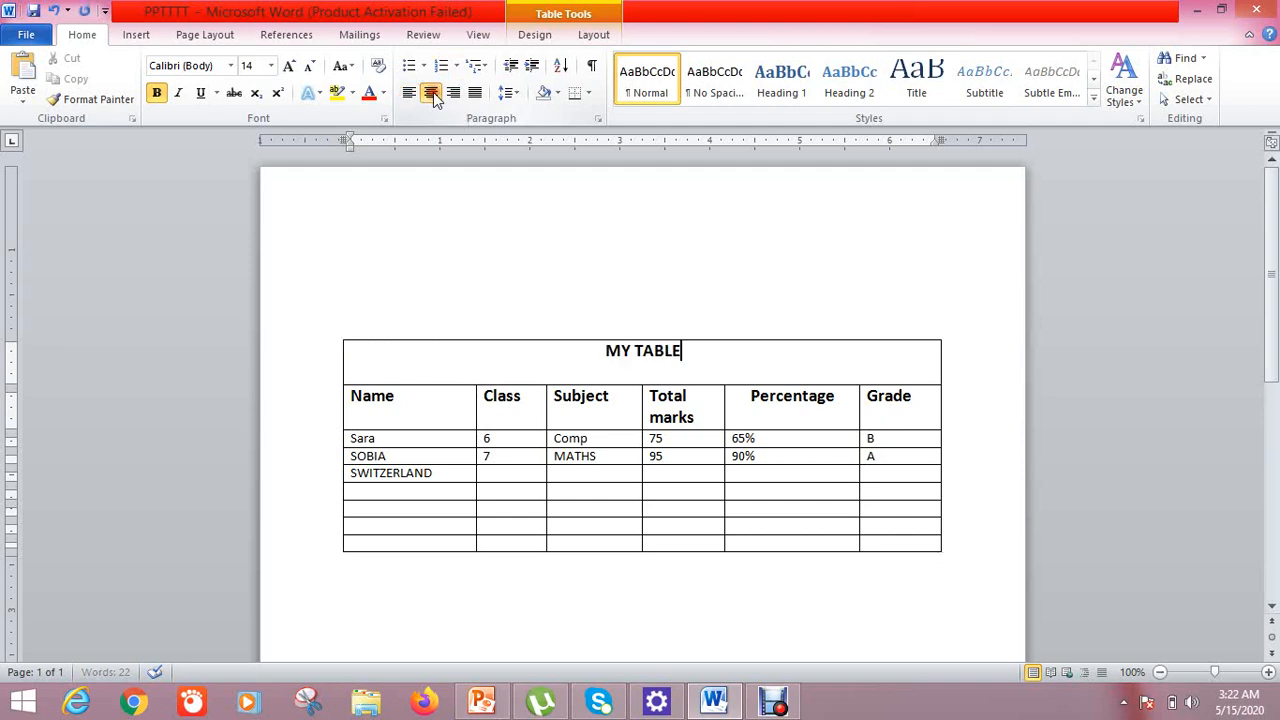
# Enlarge the MY TABLE title step by step to 26 pt
pyautogui.click(289, 66)
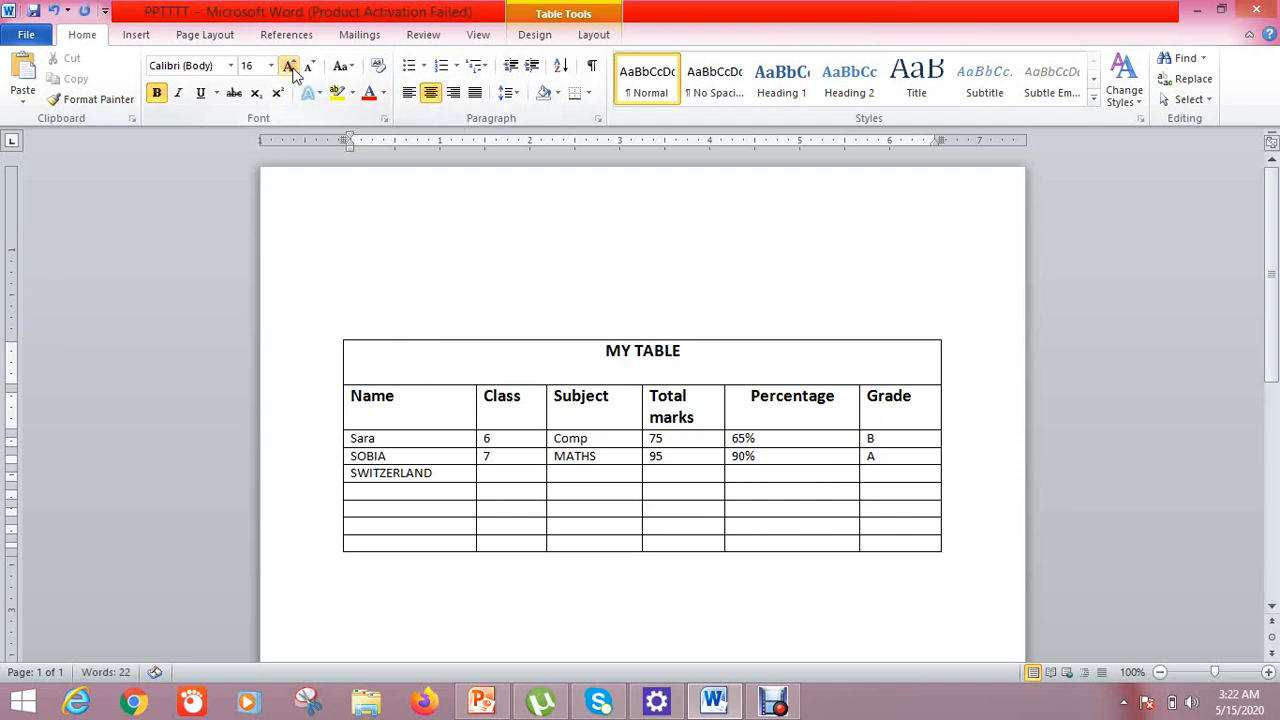
pyautogui.moveTo(712, 372); pyautogui.dragTo(607, 349)
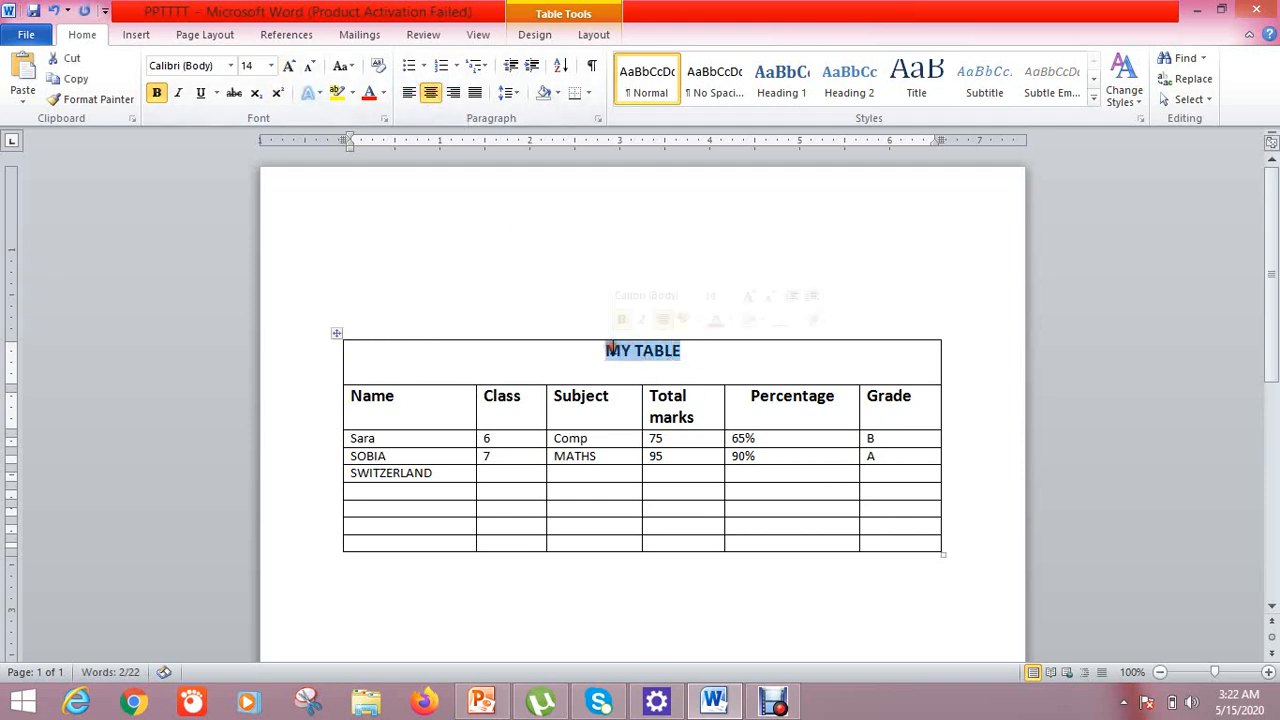
pyautogui.click(289, 66)
pyautogui.click(289, 66)
pyautogui.click(289, 66)
pyautogui.click(289, 66)
pyautogui.click(289, 66)
pyautogui.click(289, 66)
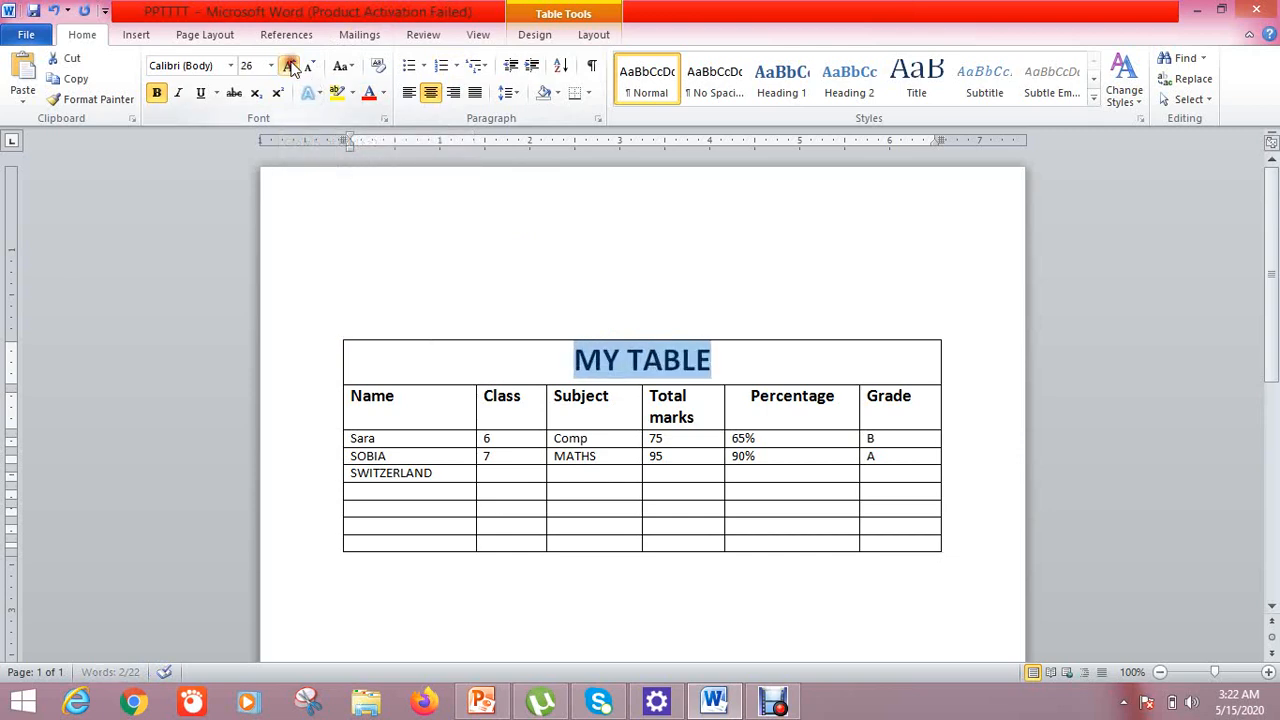
pyautogui.click(386, 207)
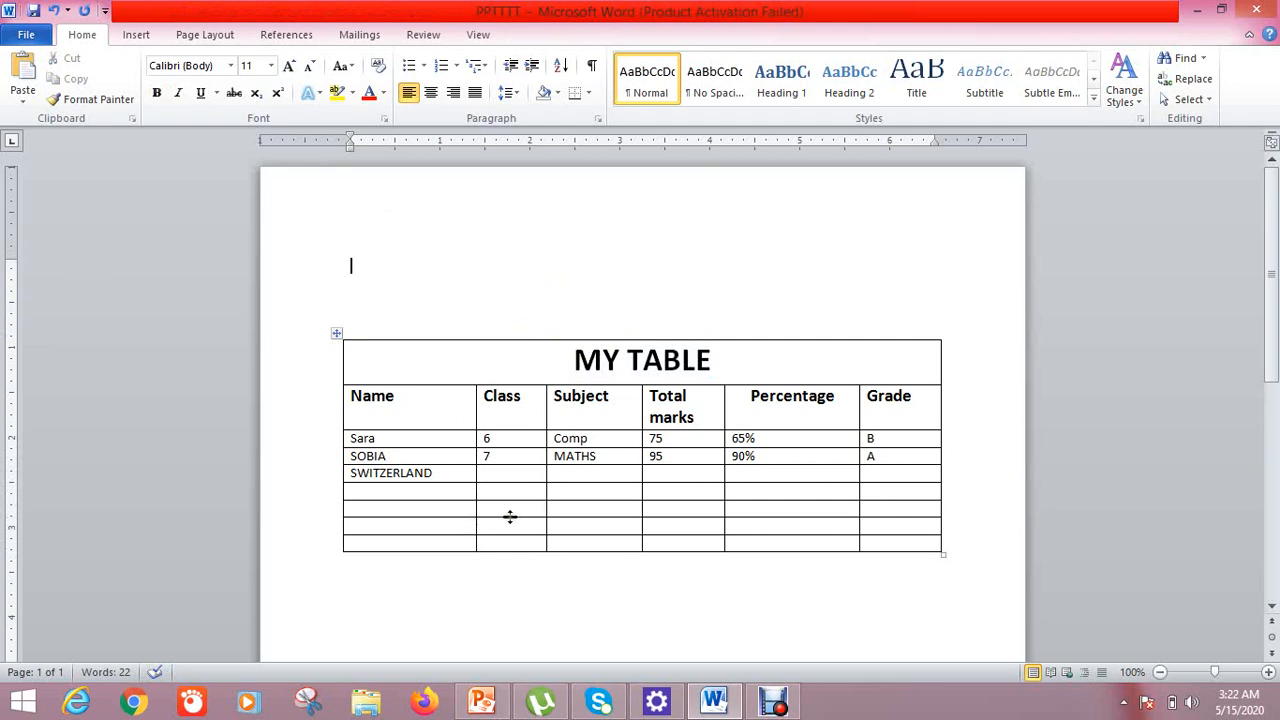
# Merge the second-last row's Percentage and Grade cells, then leave the table
pyautogui.moveTo(846, 521); pyautogui.dragTo(886, 525)
pyautogui.rightClick(886, 525)
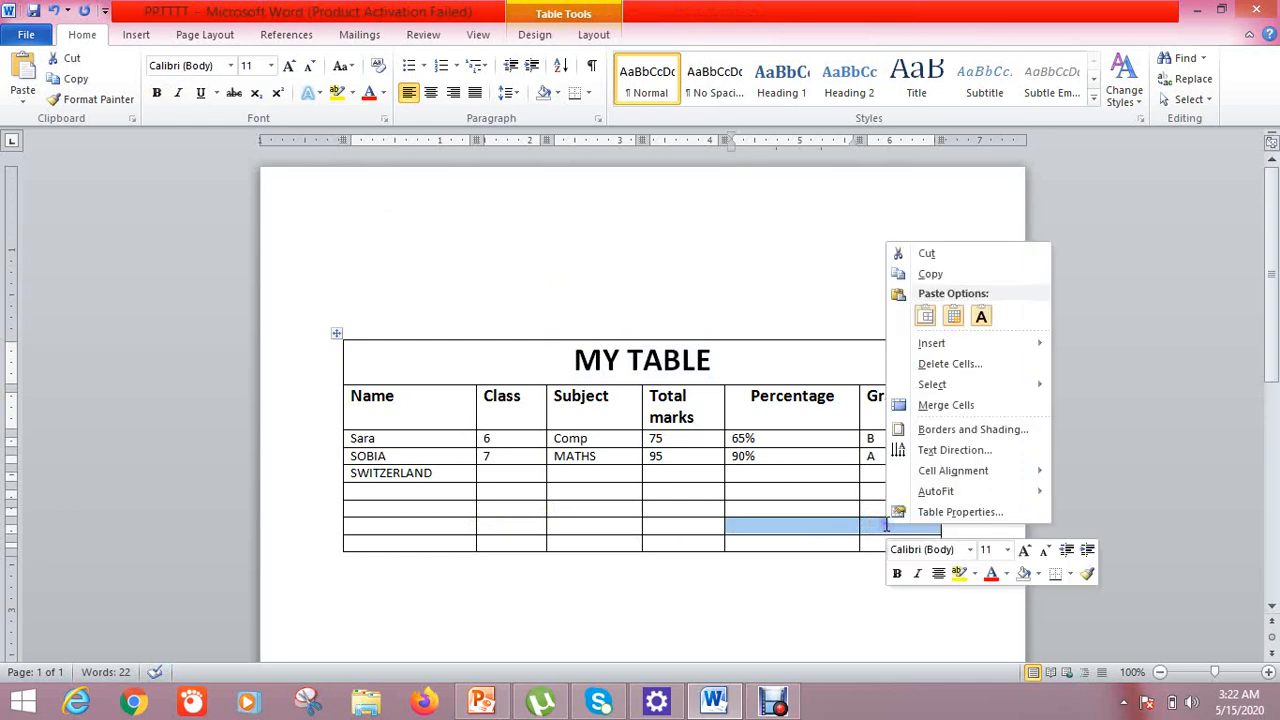
pyautogui.click(945, 406)
pyautogui.click(877, 586)
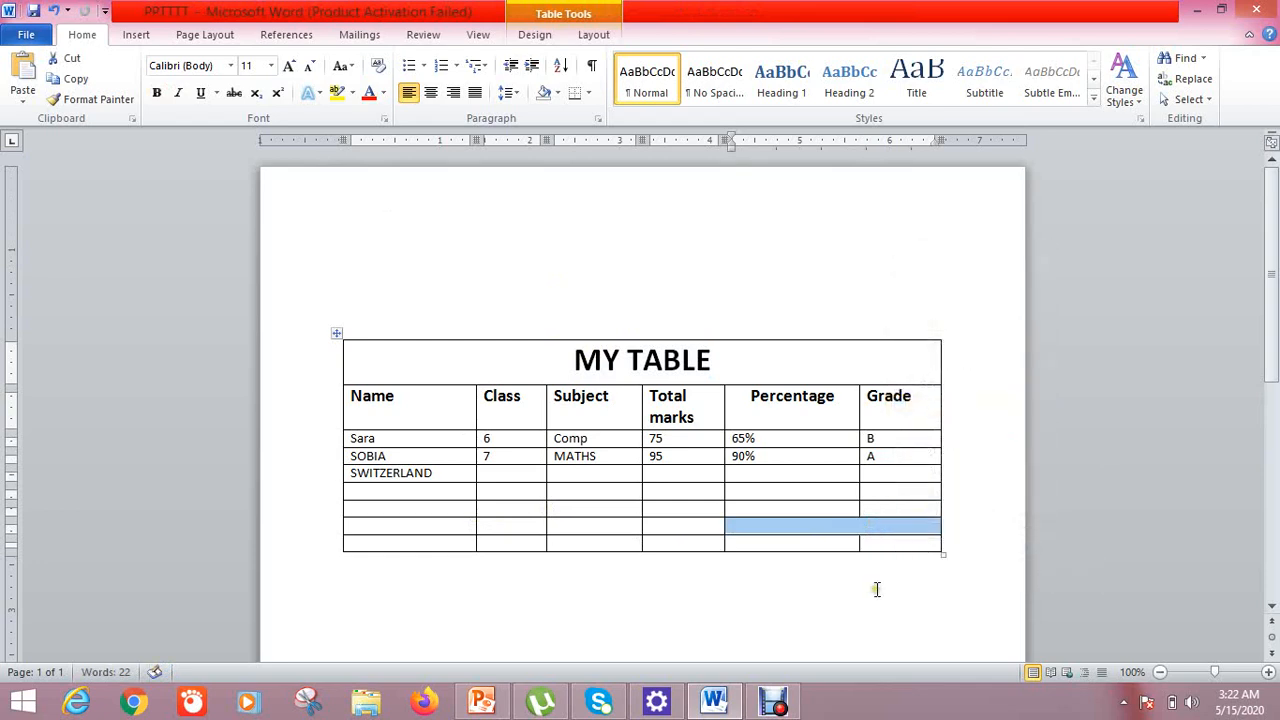
pyautogui.click(830, 521)
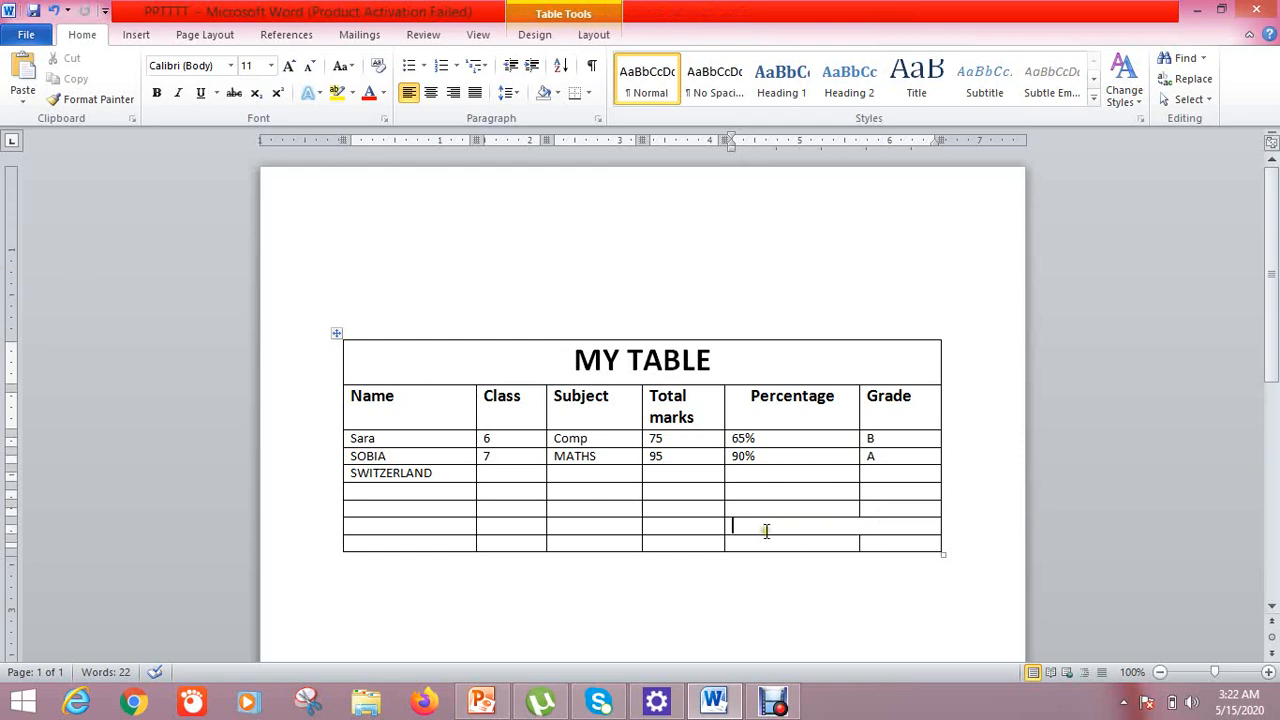
pyautogui.moveTo(530, 524); pyautogui.dragTo(603, 543)
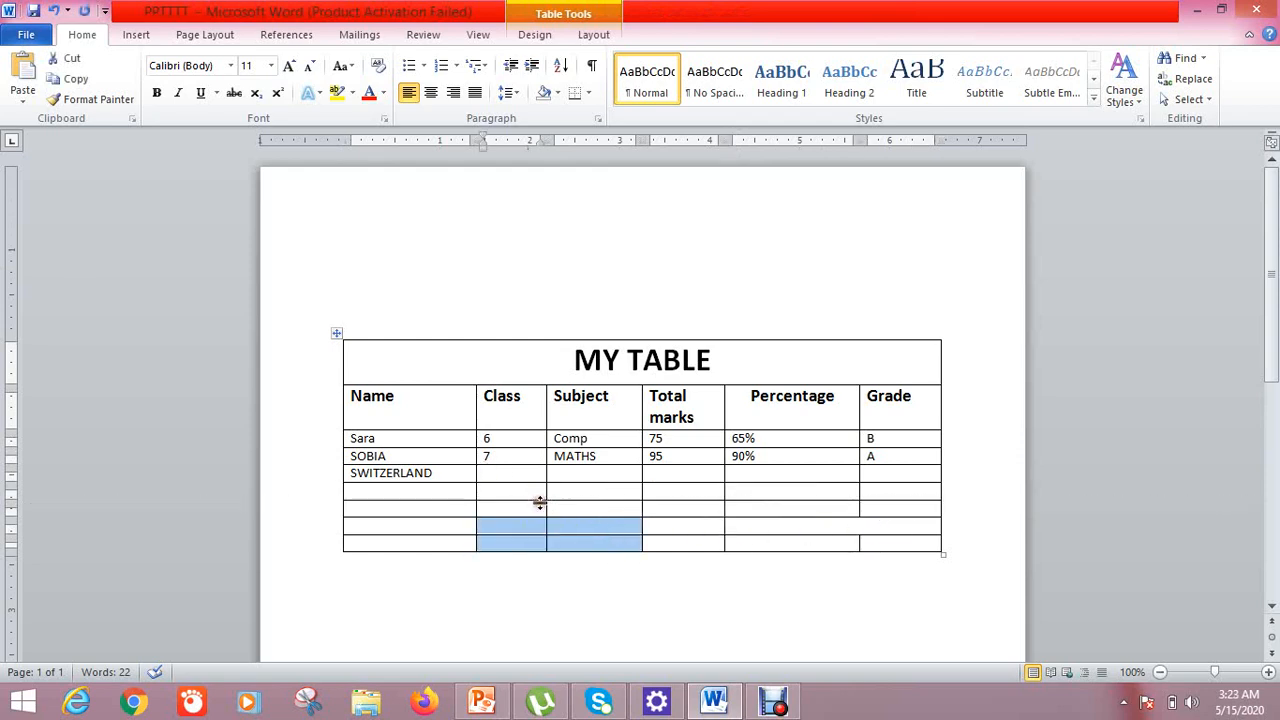
pyautogui.hotkey('ctrl', 'Home')
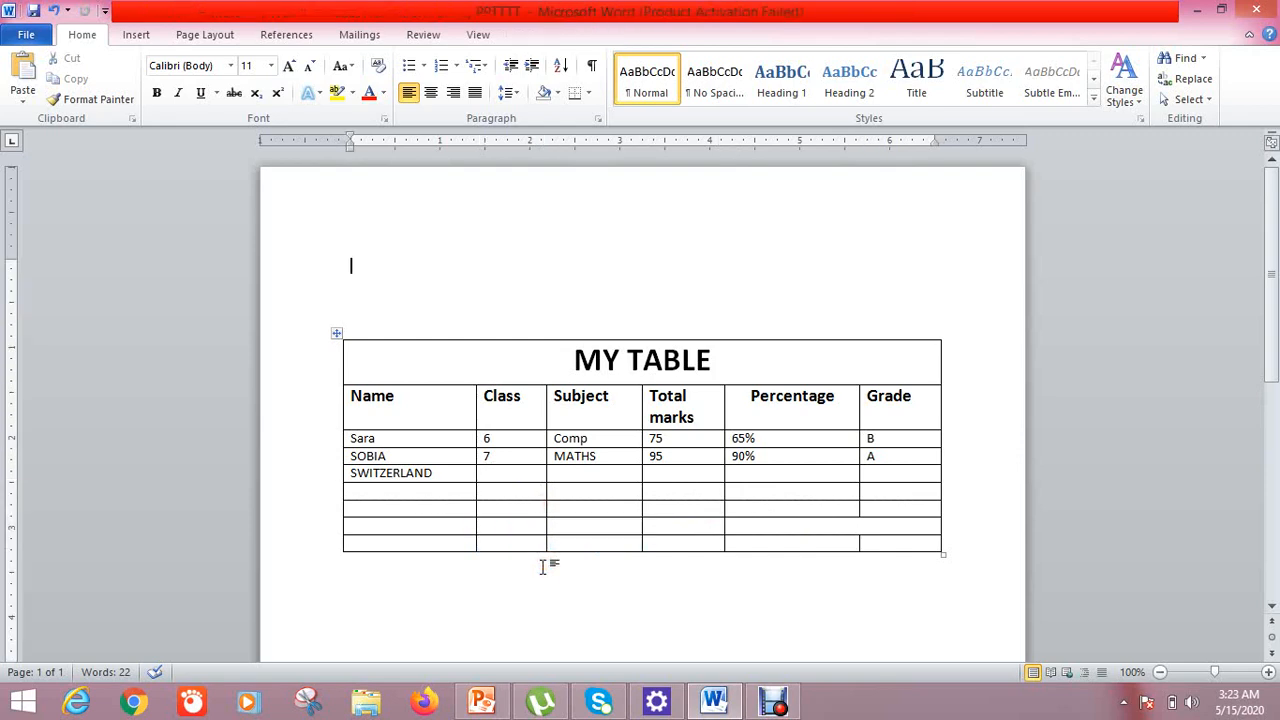
# Split the empty cell below SWITZERLAND into 2 columns and 1 row
pyautogui.rightClick(421, 492)
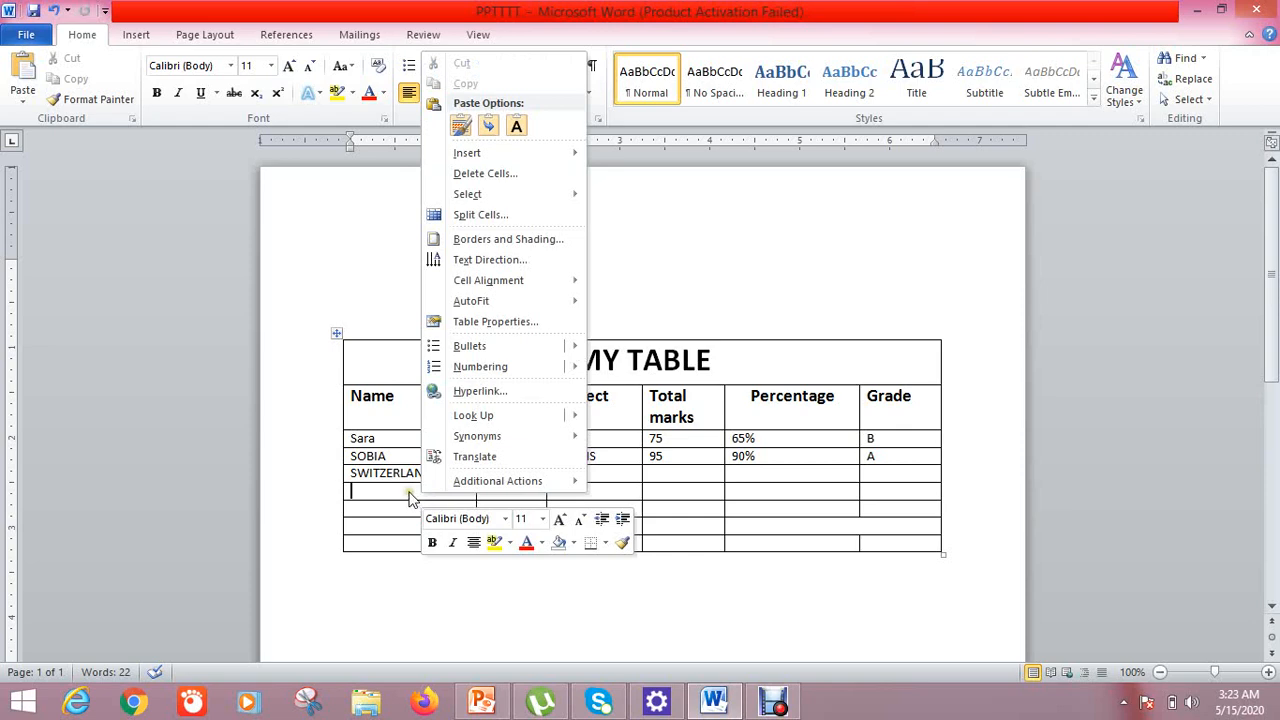
pyautogui.click(387, 518)
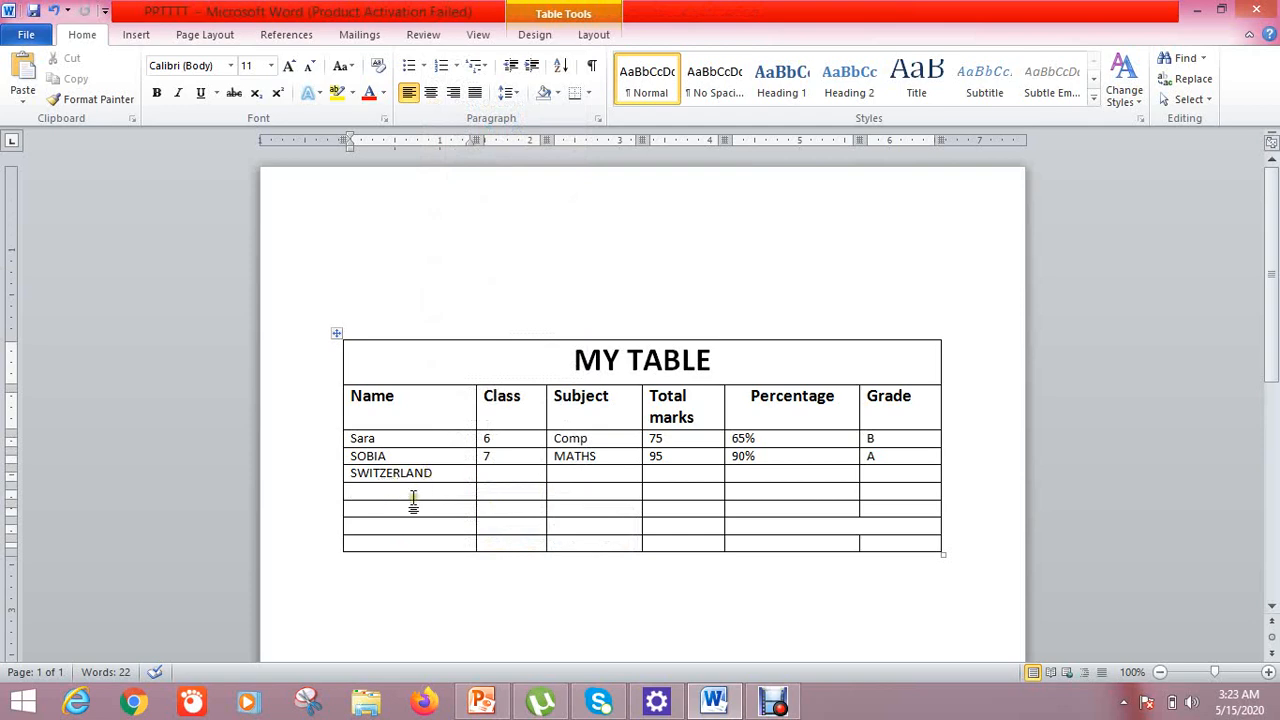
pyautogui.rightClick(405, 486)
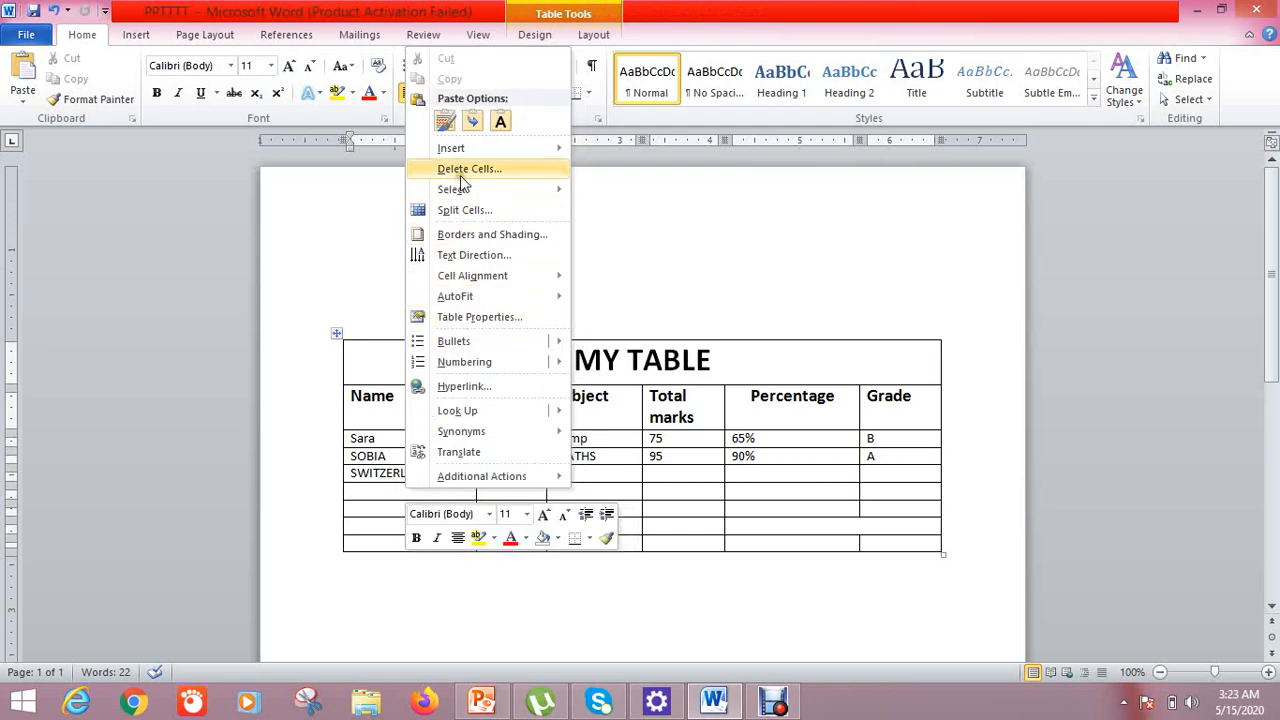
pyautogui.click(462, 212)
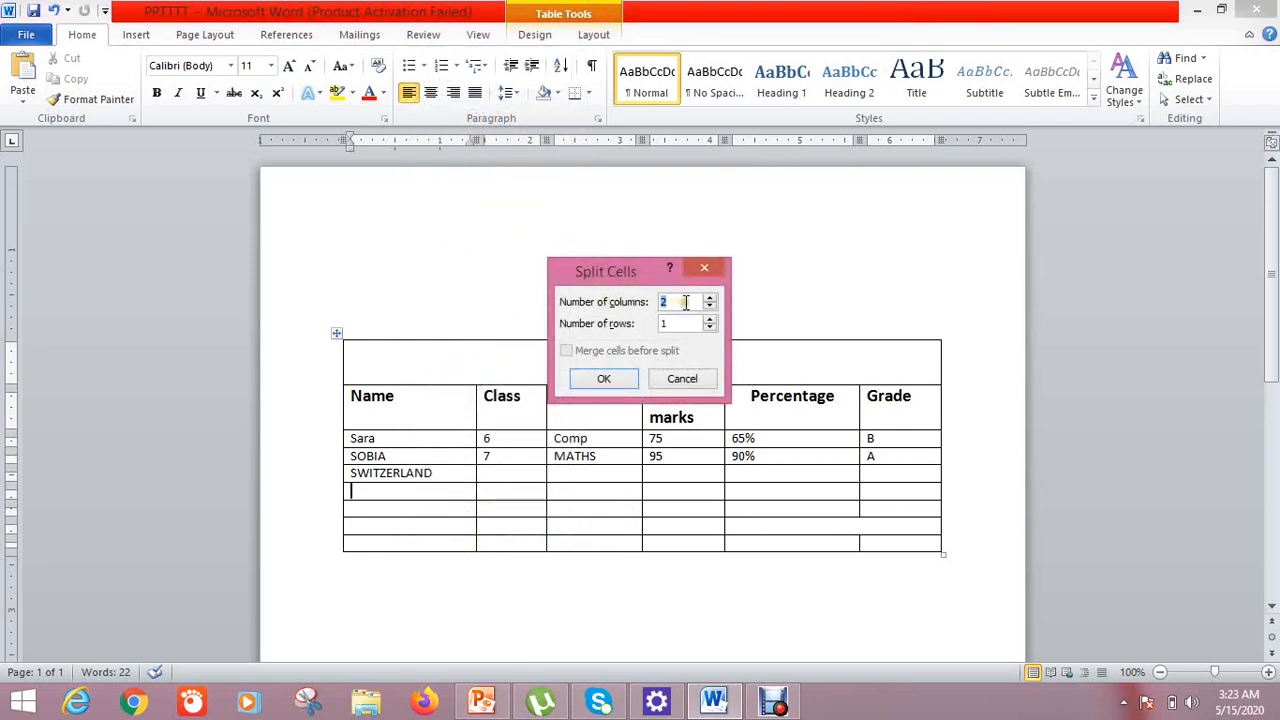
pyautogui.click(618, 383)
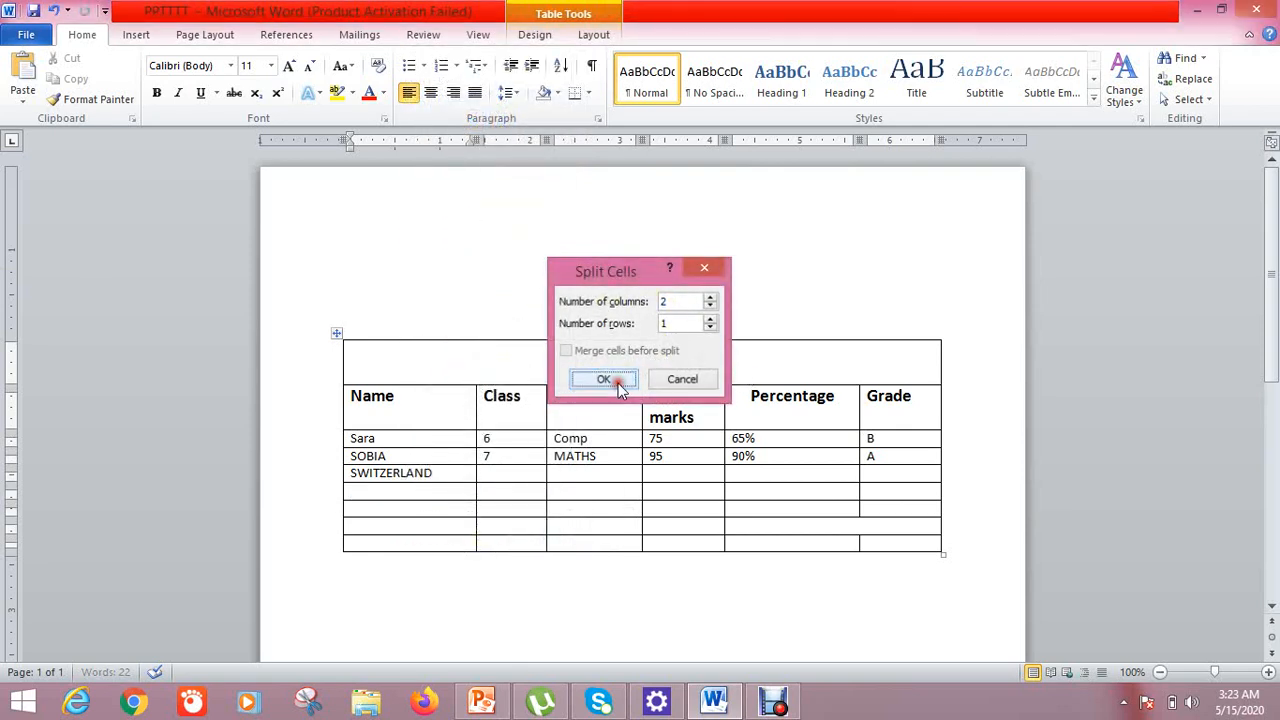
pyautogui.click(380, 578)
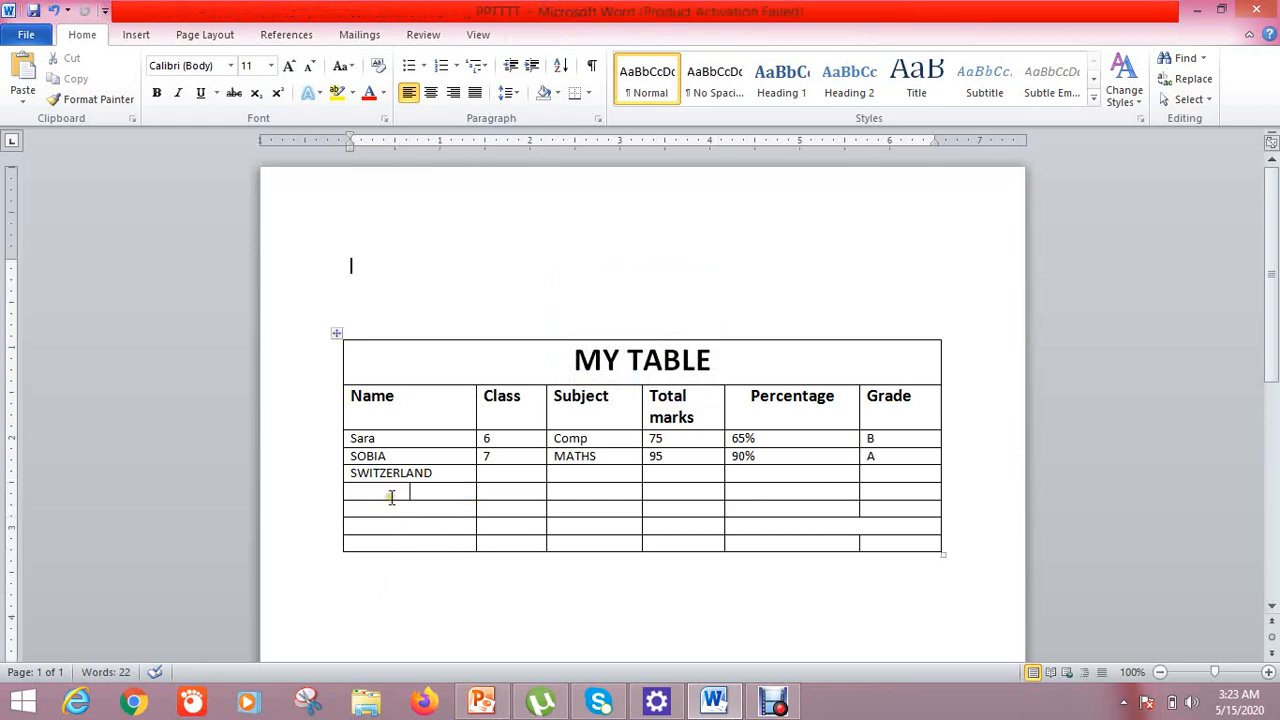
pyautogui.click(390, 492)
pyautogui.click(428, 492)
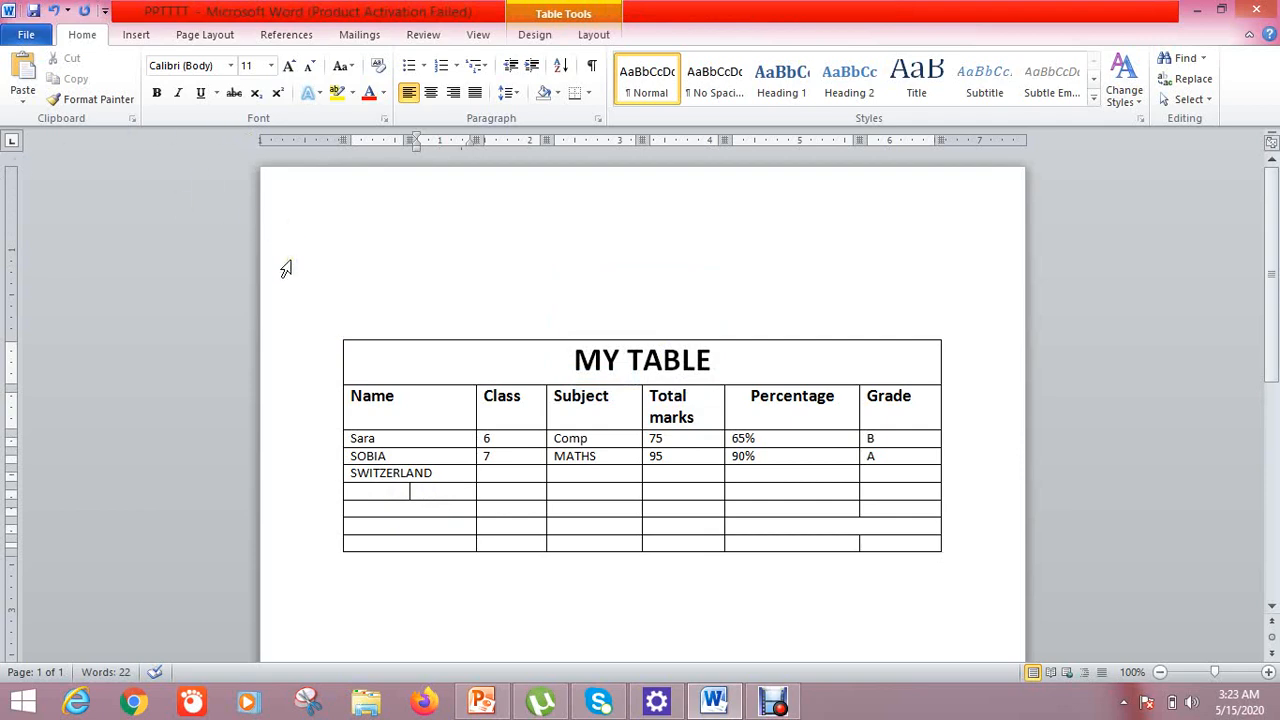
pyautogui.moveTo(1277, 308)
pyautogui.mouseDown()
pyautogui.moveTo(1277, 427)
pyautogui.moveTo(1278, 315)
pyautogui.mouseUp()
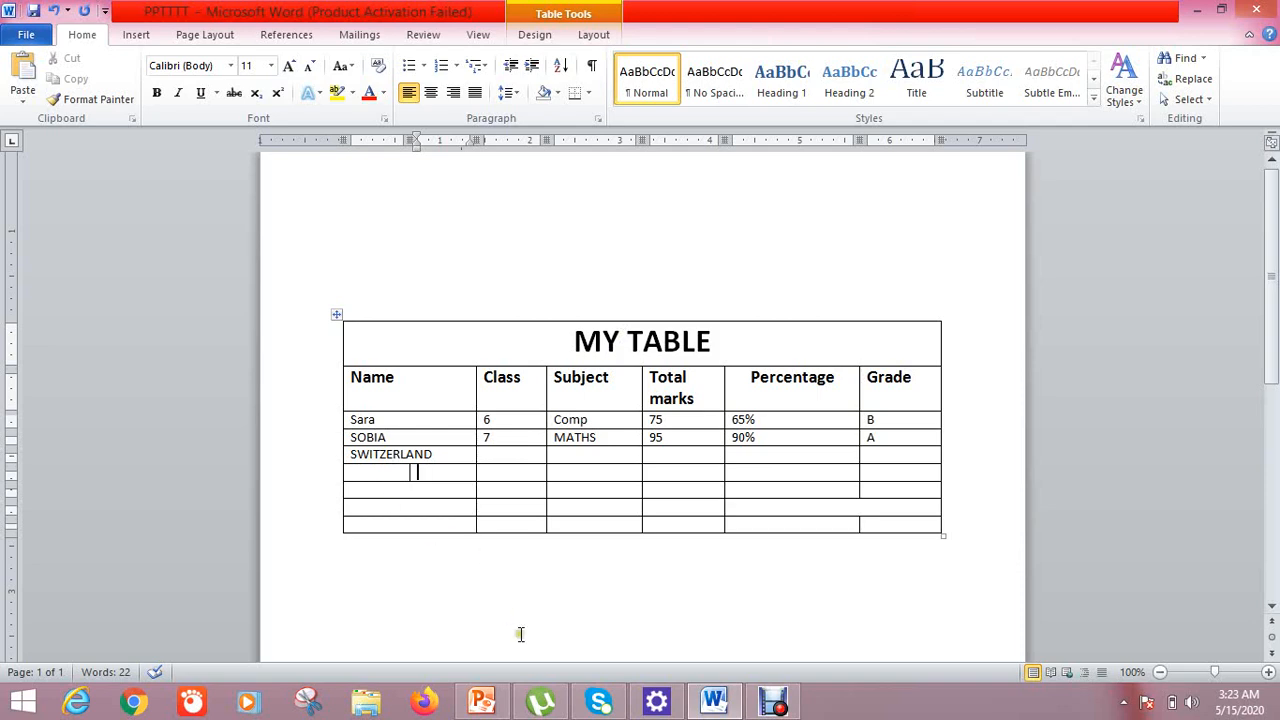
pyautogui.hotkey('ctrl', 'Home')
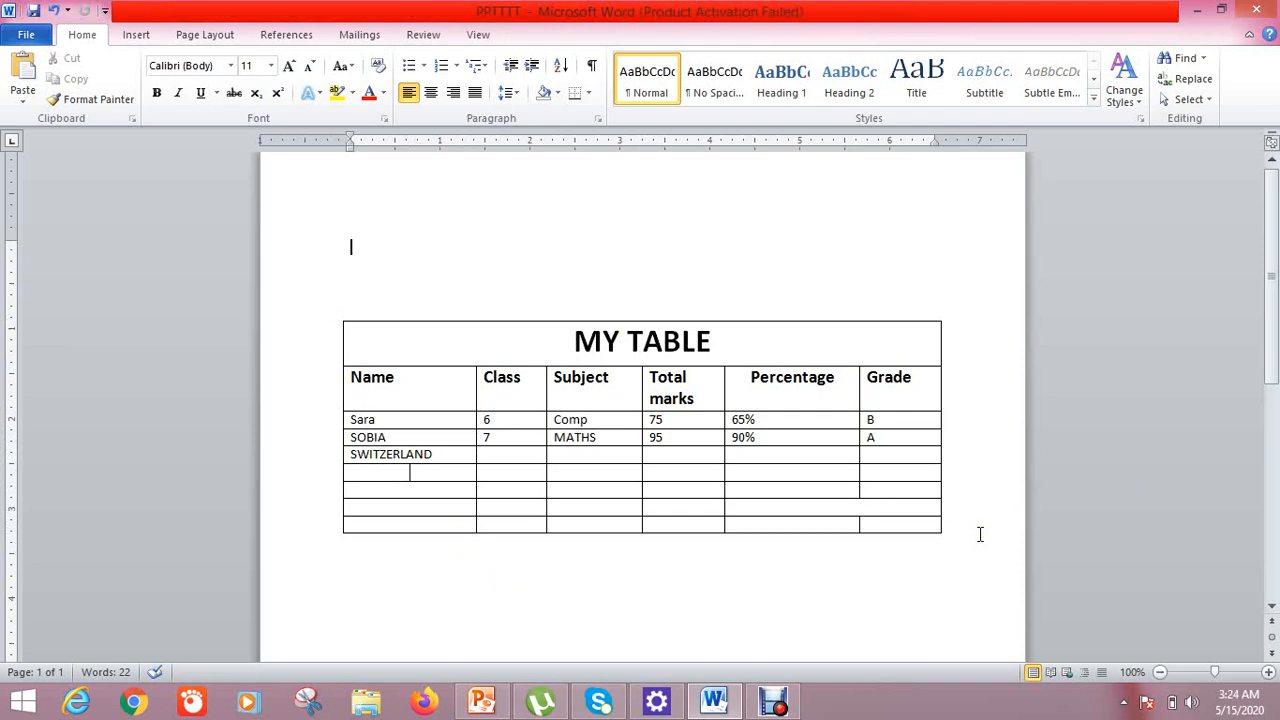
pyautogui.moveTo(1275, 316); pyautogui.dragTo(1277, 354)
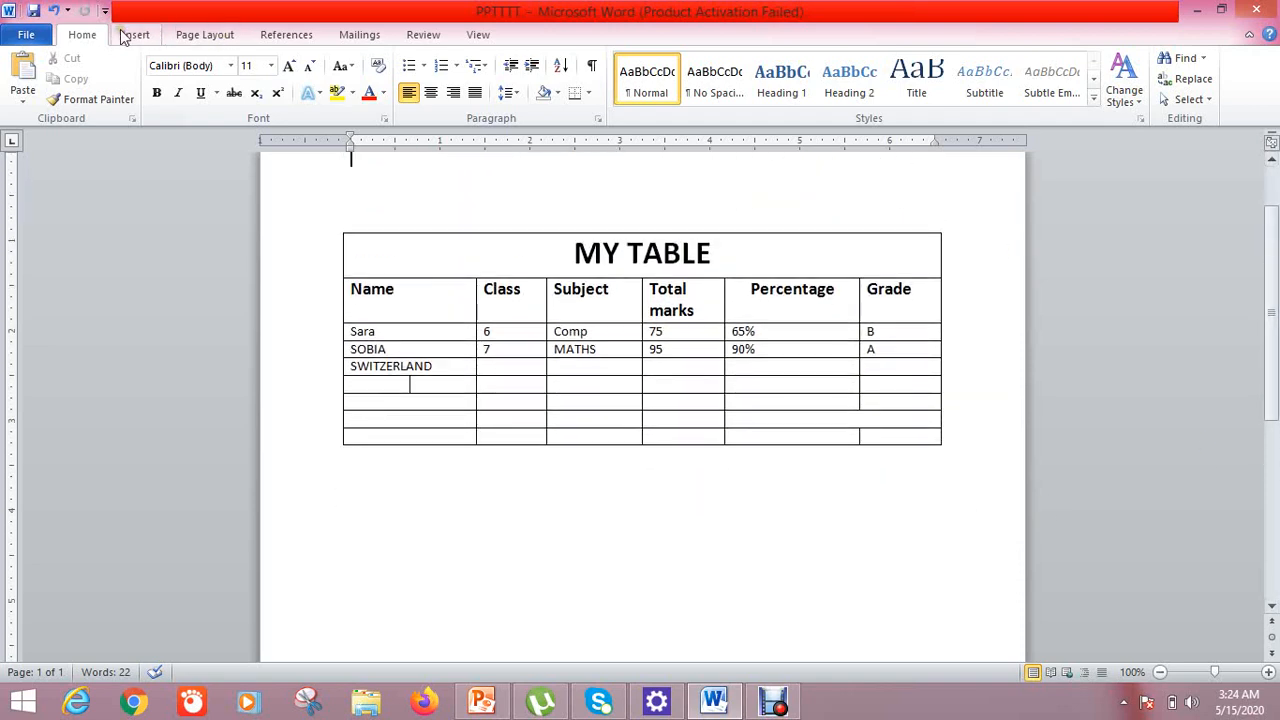